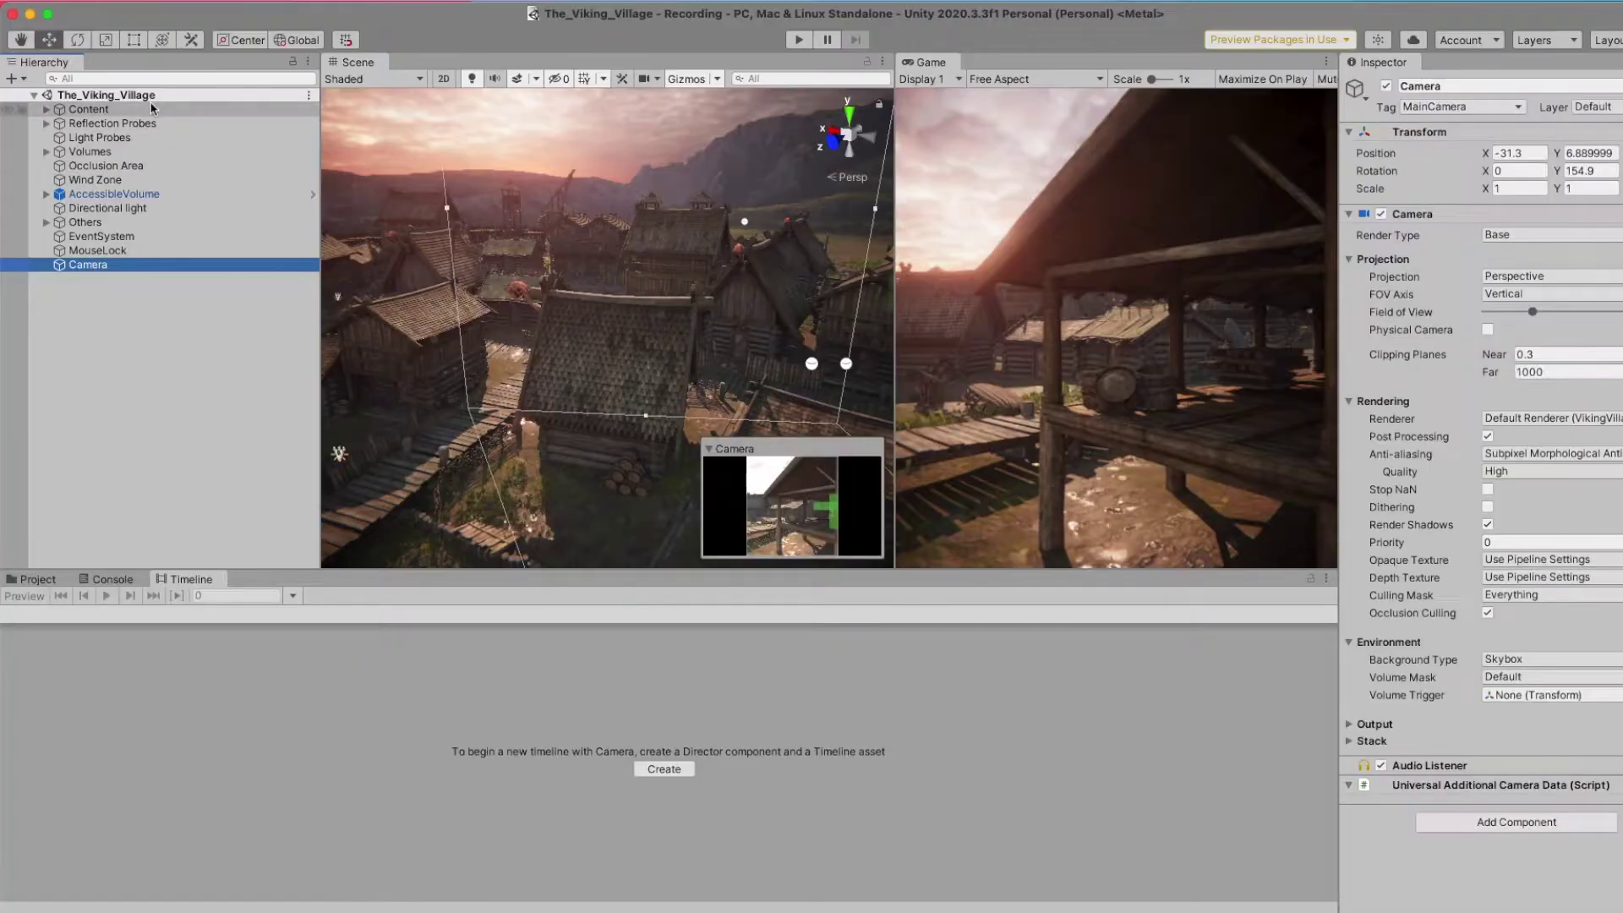
Step: Open the Timeline window and dock it in the bottom panel beside Project and Console
key(super+a)
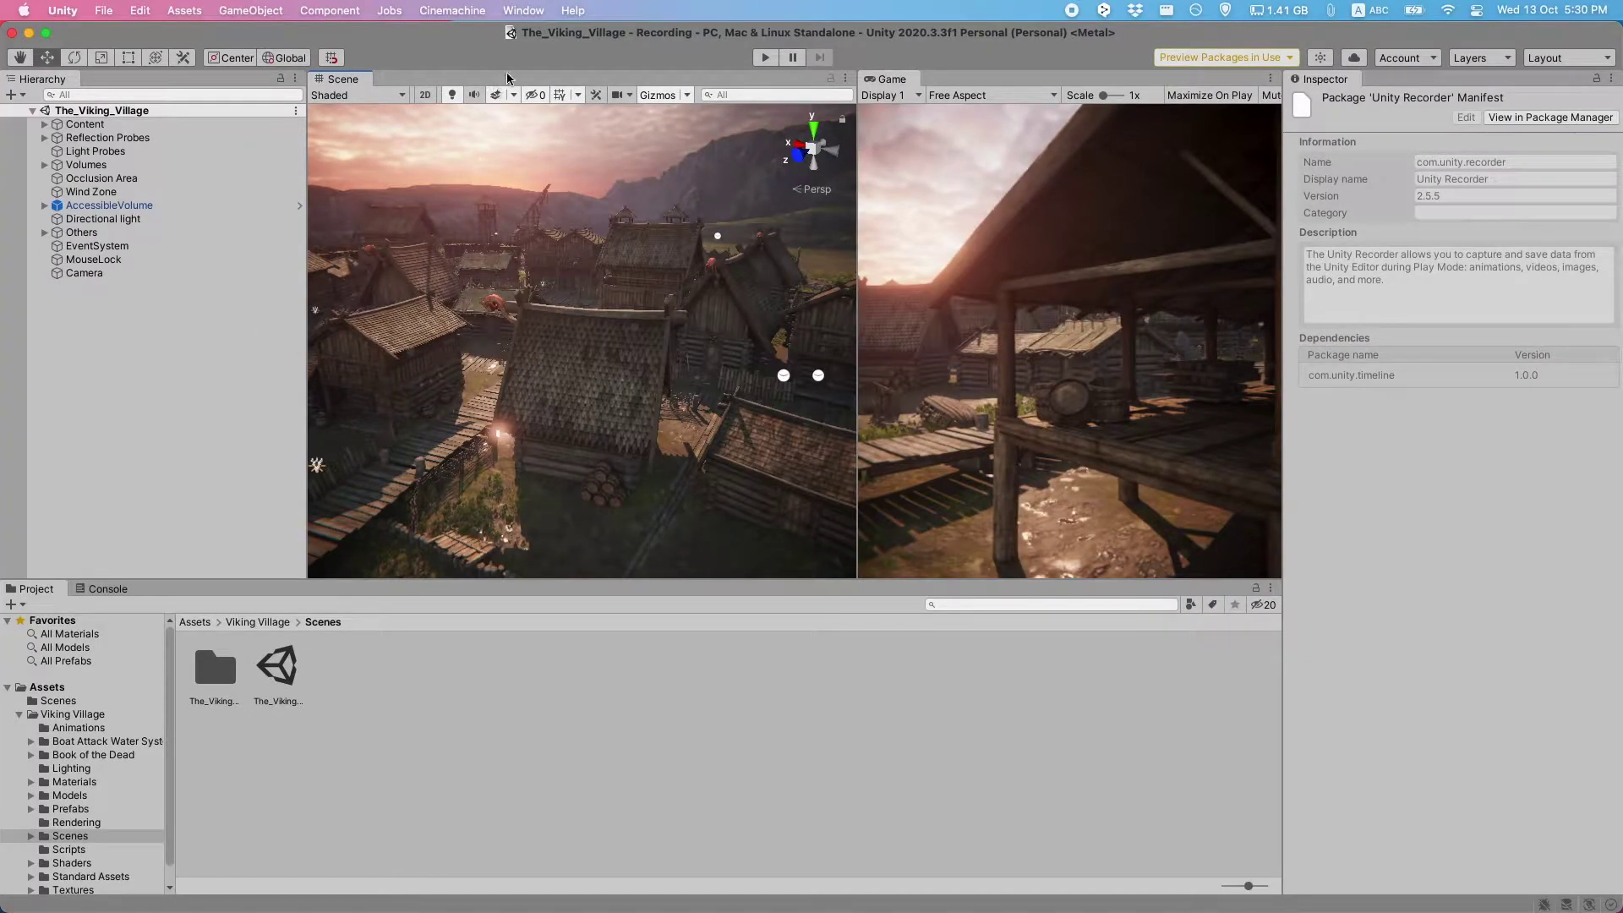
click(523, 10)
mouse_move(589, 384)
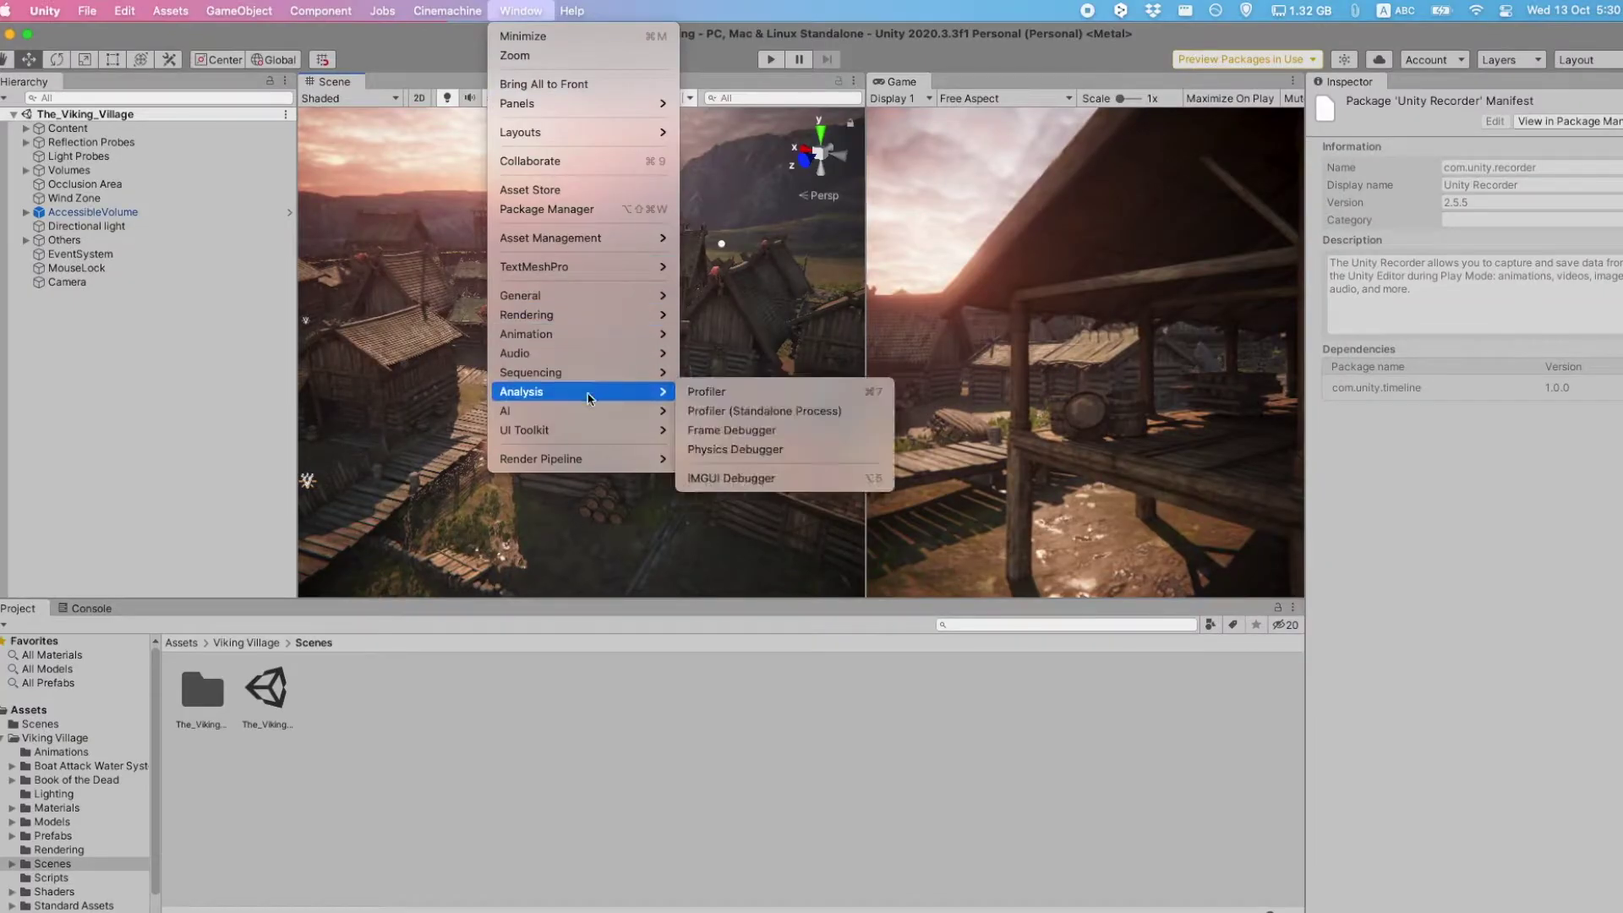
click(692, 372)
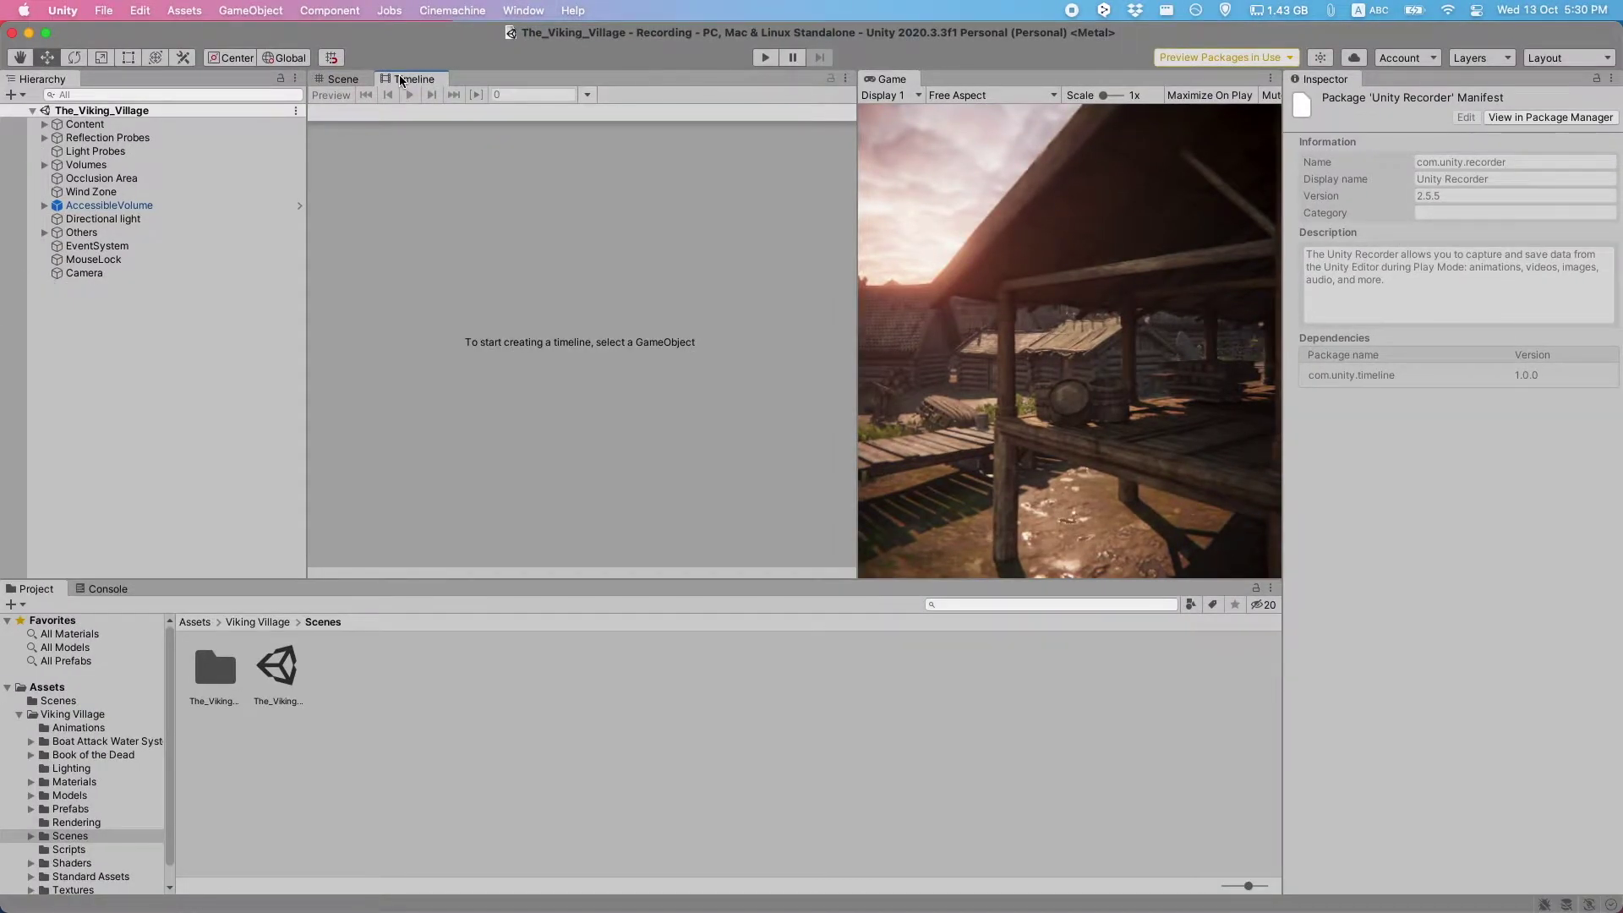
drag(401, 80, 215, 588)
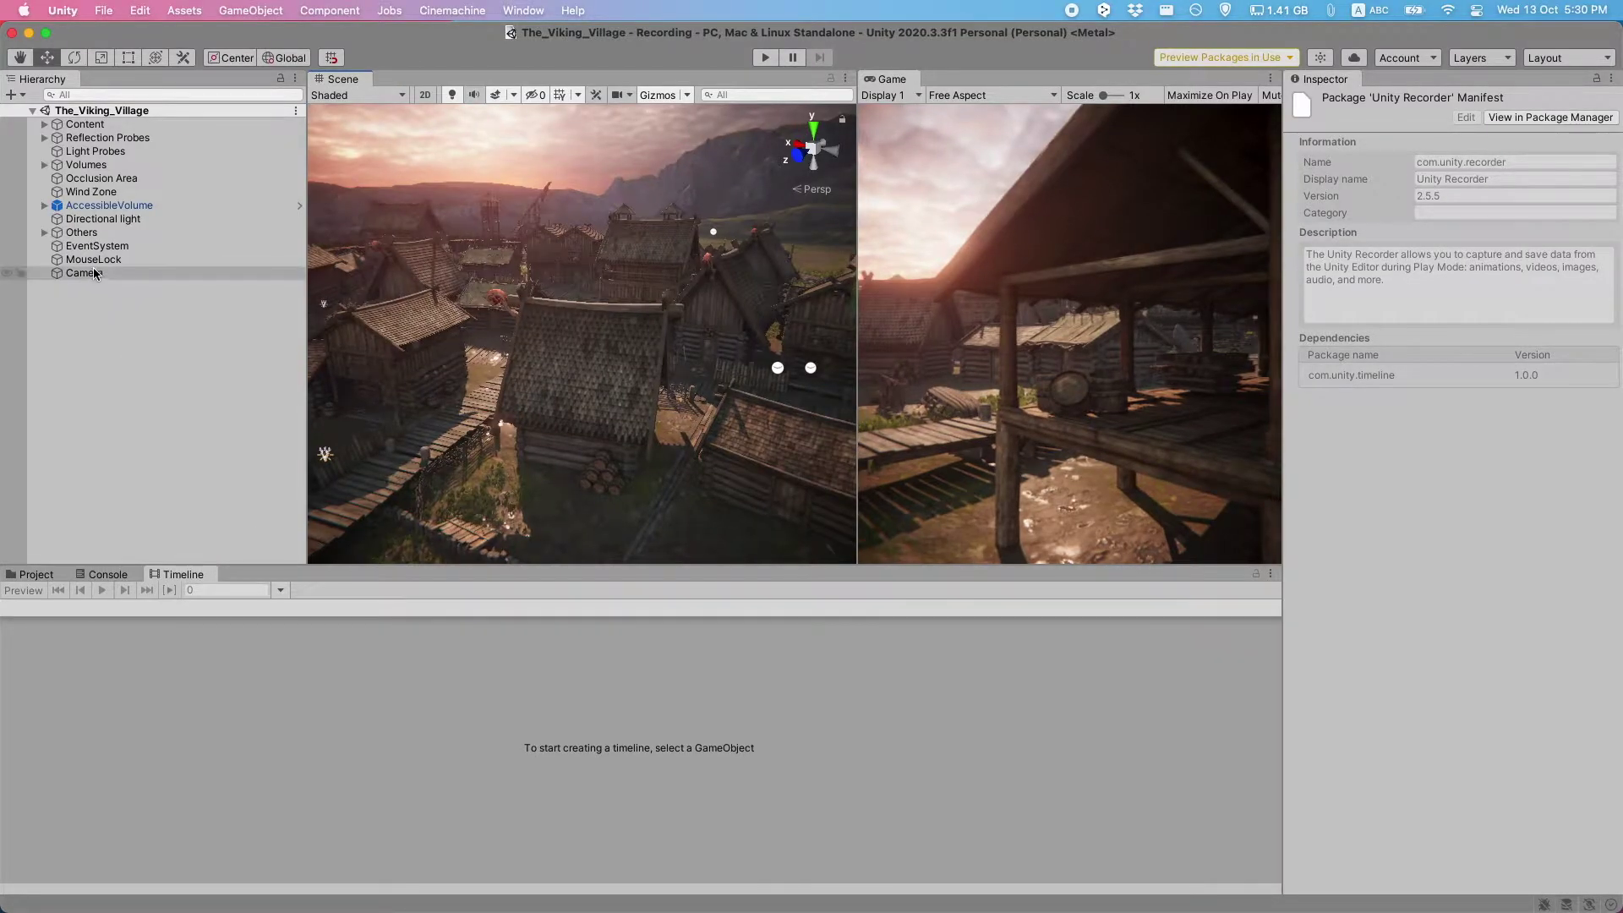
Step: Group Content through Camera under a parent named Scene and give it a SceneTimeline asset
click(91, 272)
shift+click(164, 105)
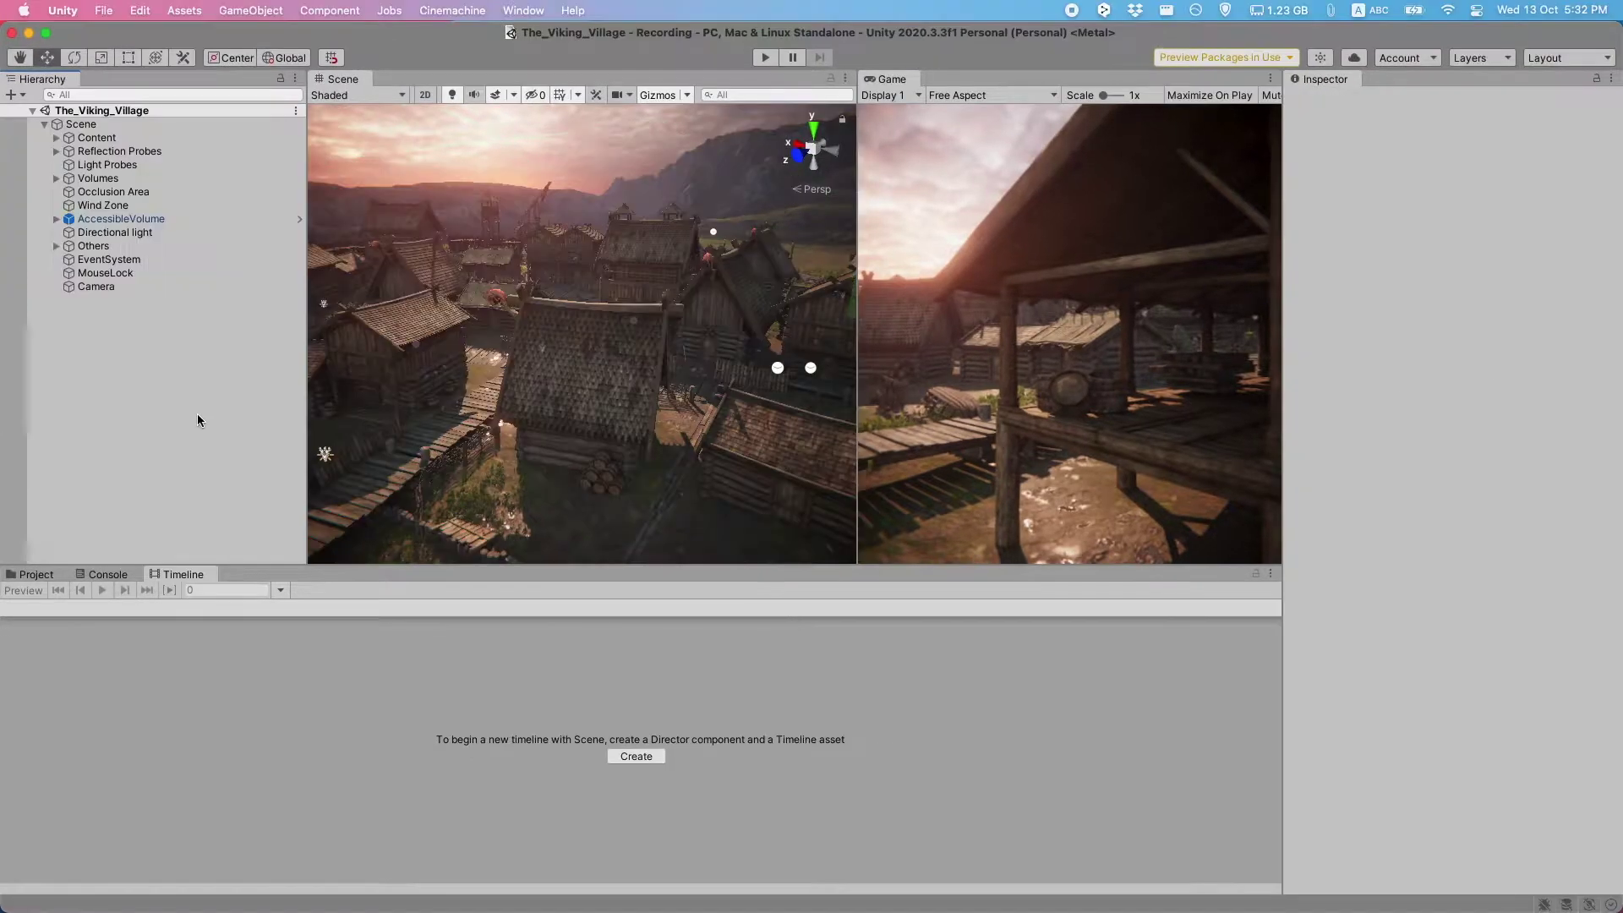
key(super+shift+g)
text(Scene)
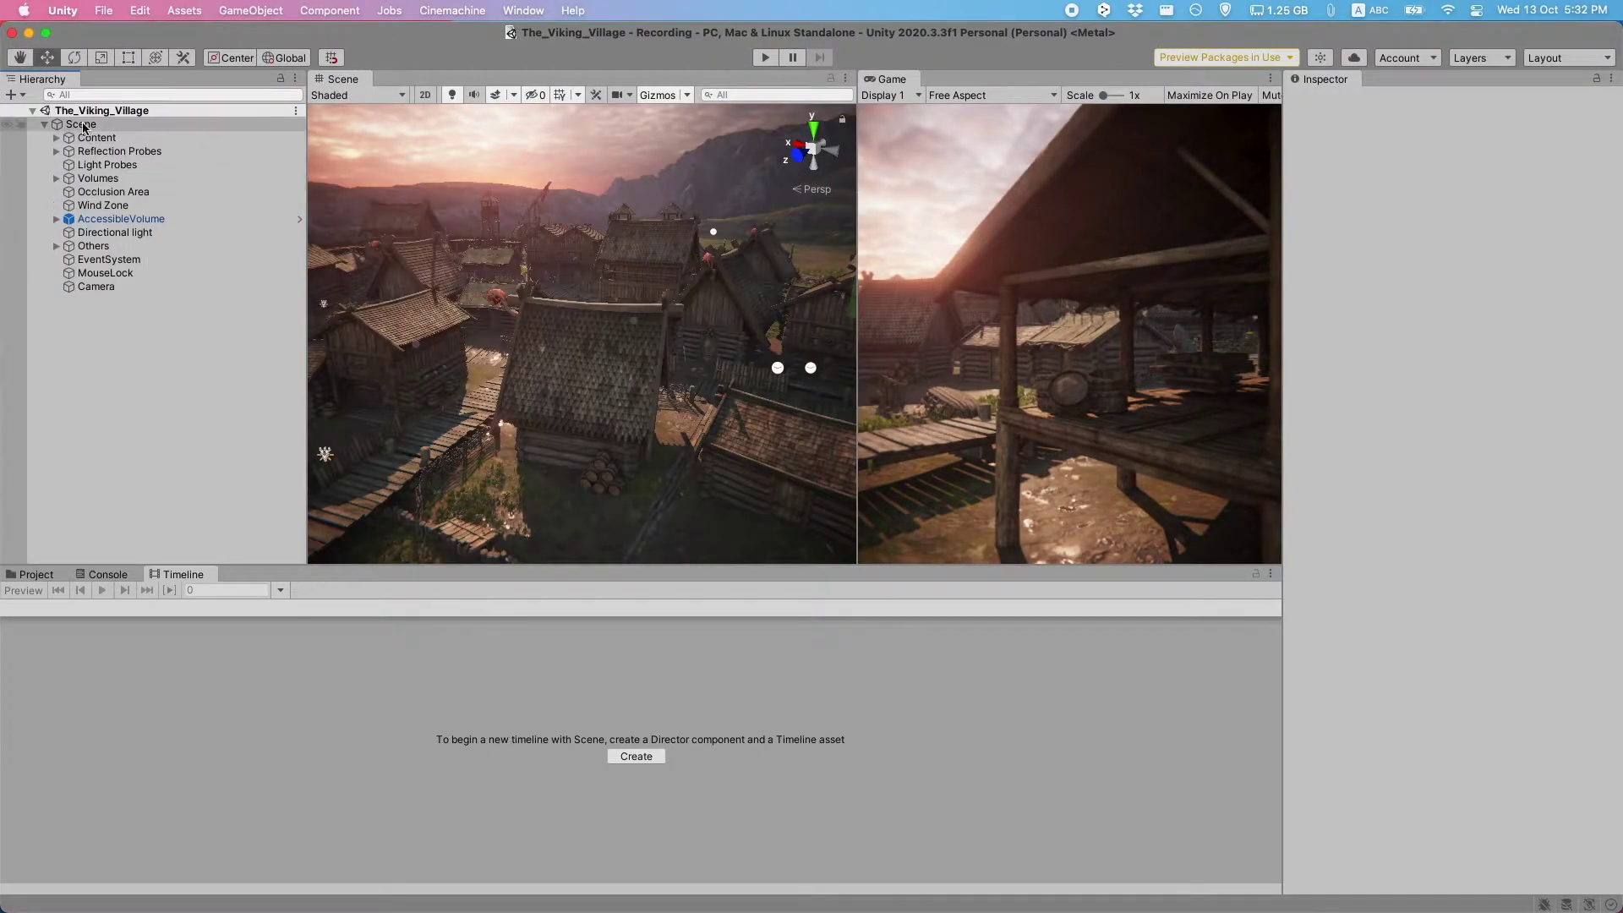
key(Return)
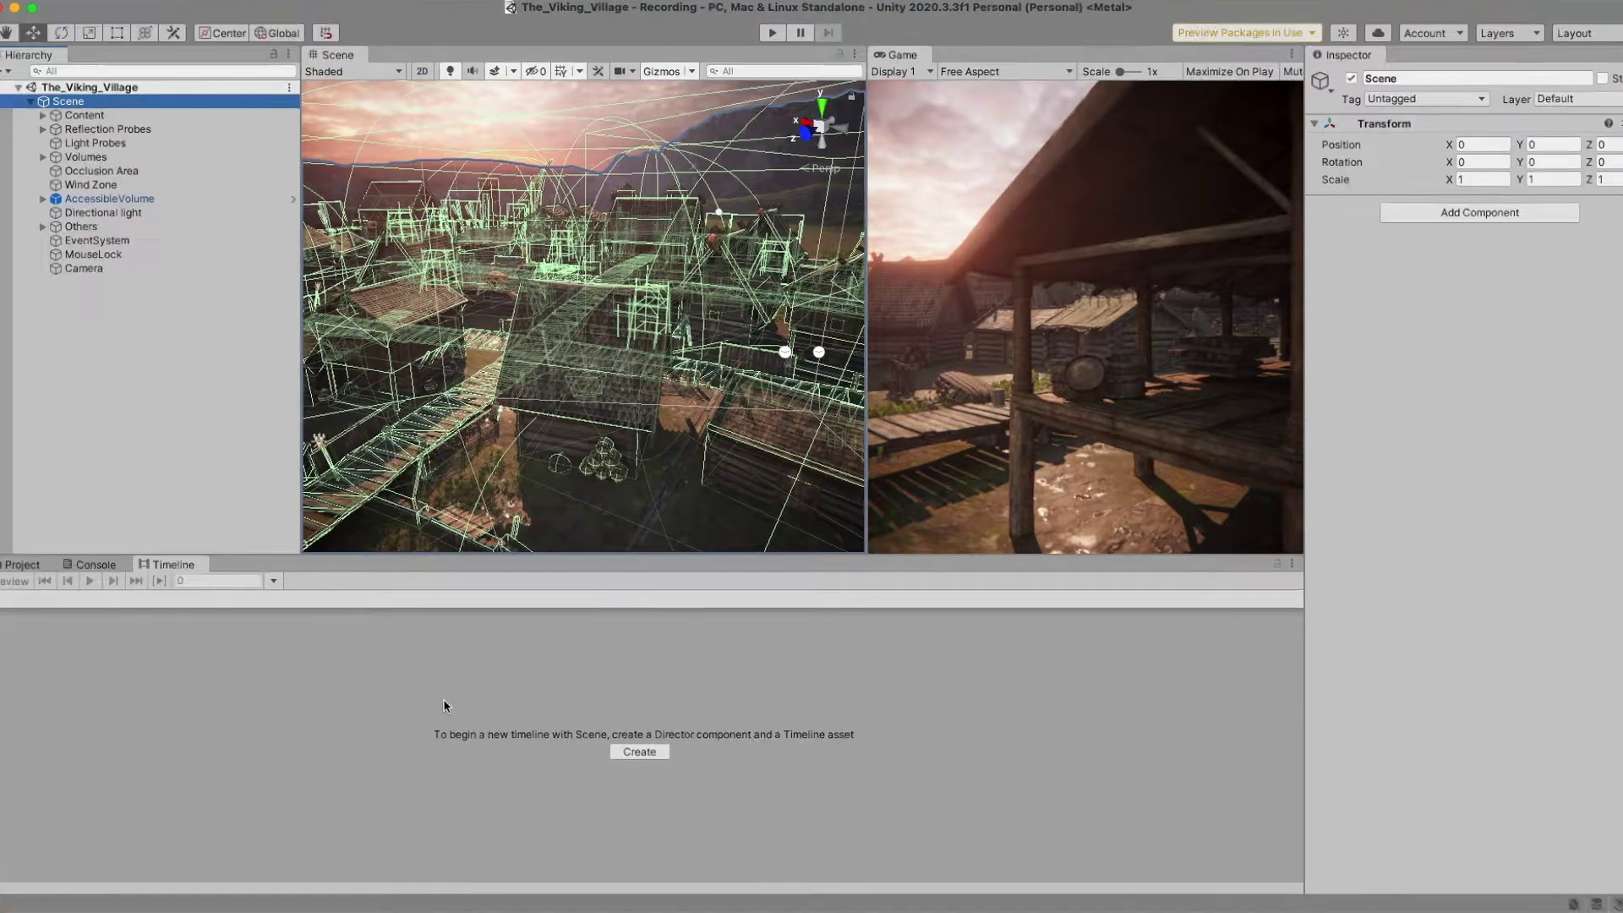
click(639, 752)
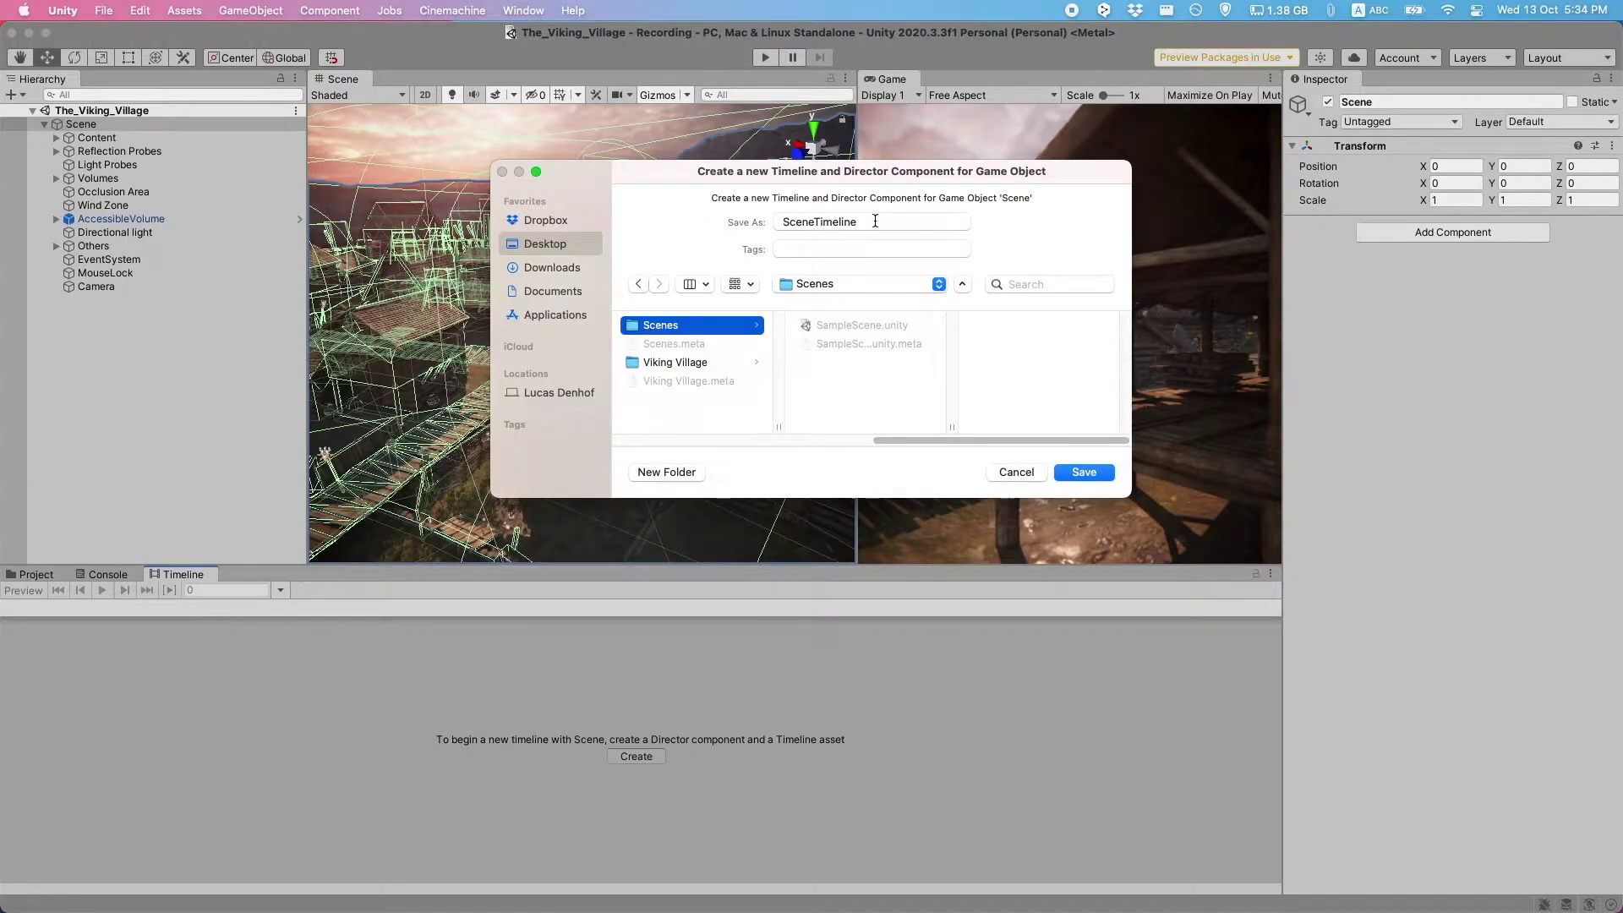
click(1079, 476)
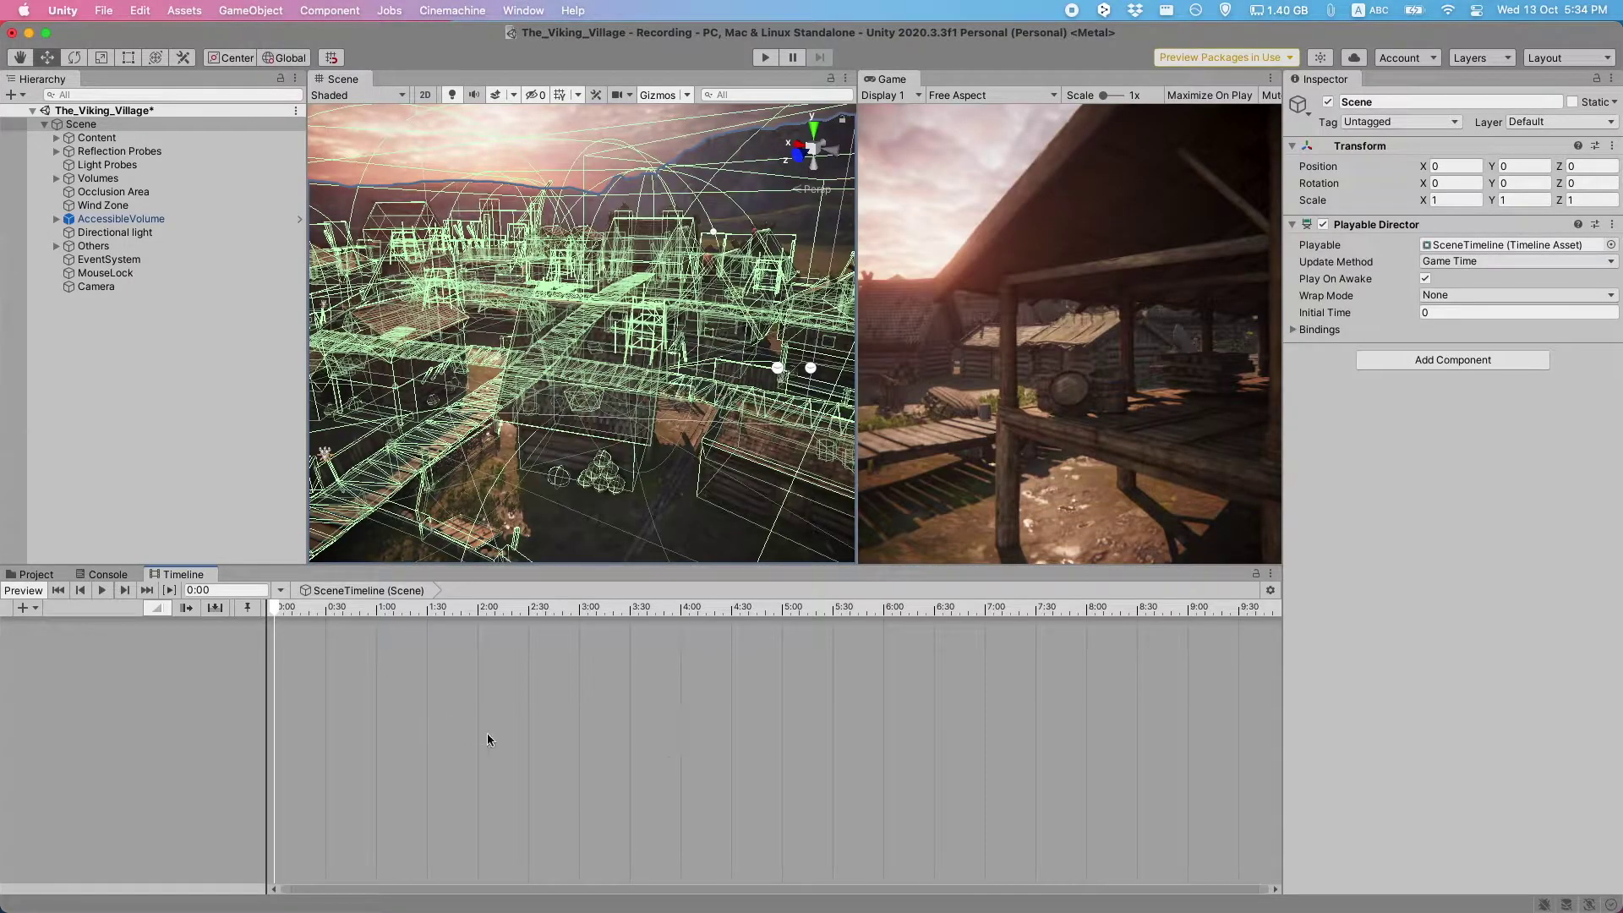
Step: Lock the Timeline window to the Scene object so it stays shown when selecting others
click(108, 287)
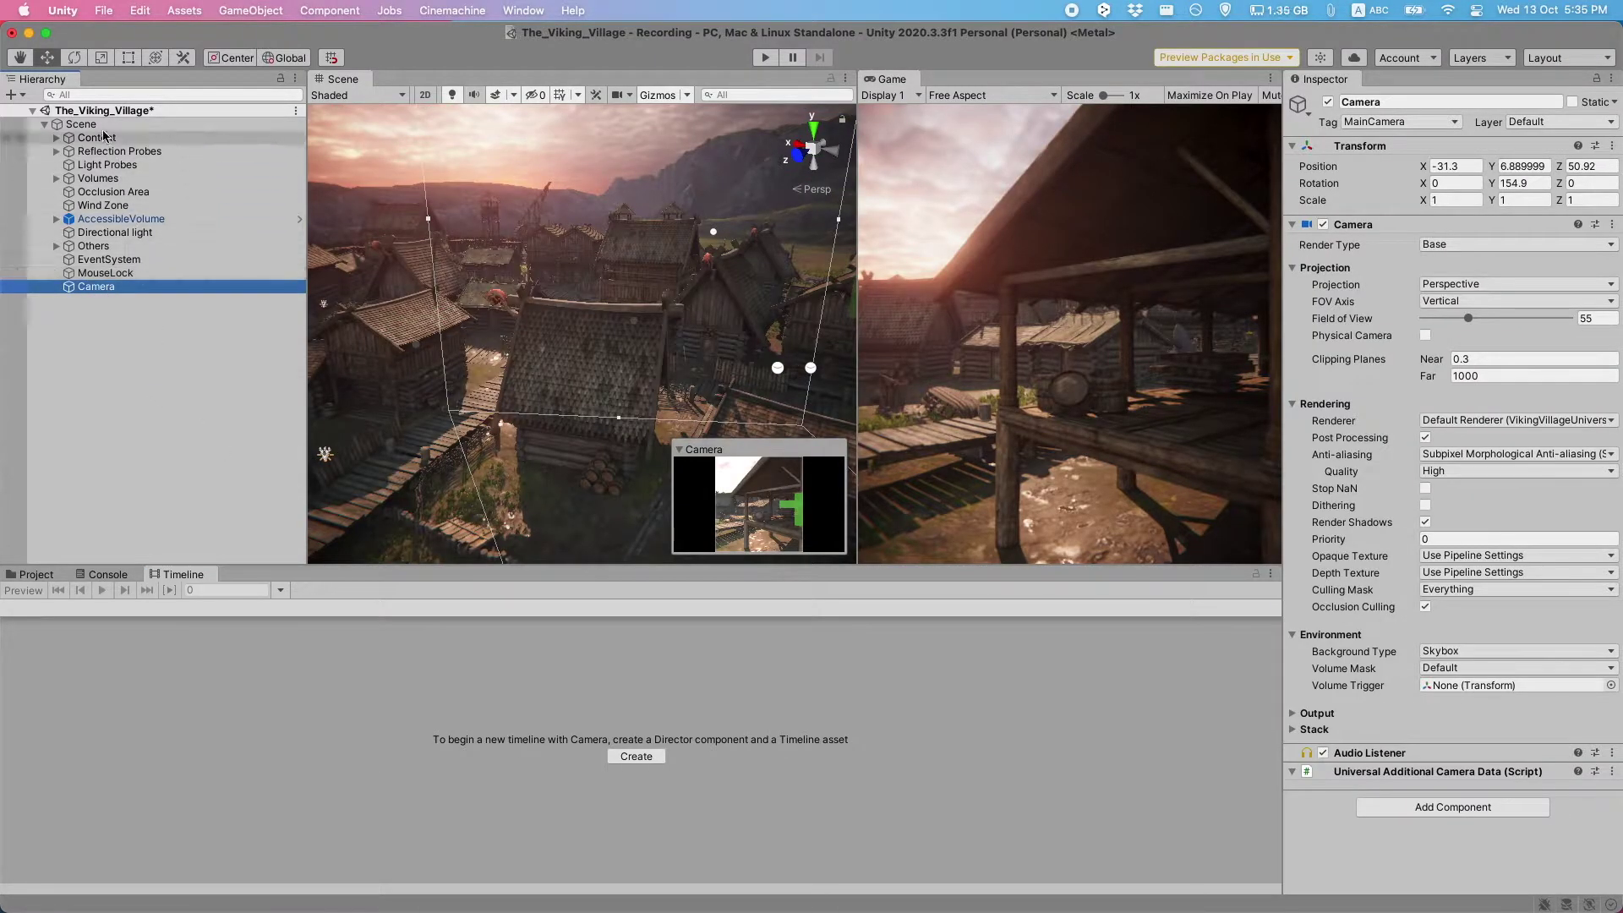
click(99, 124)
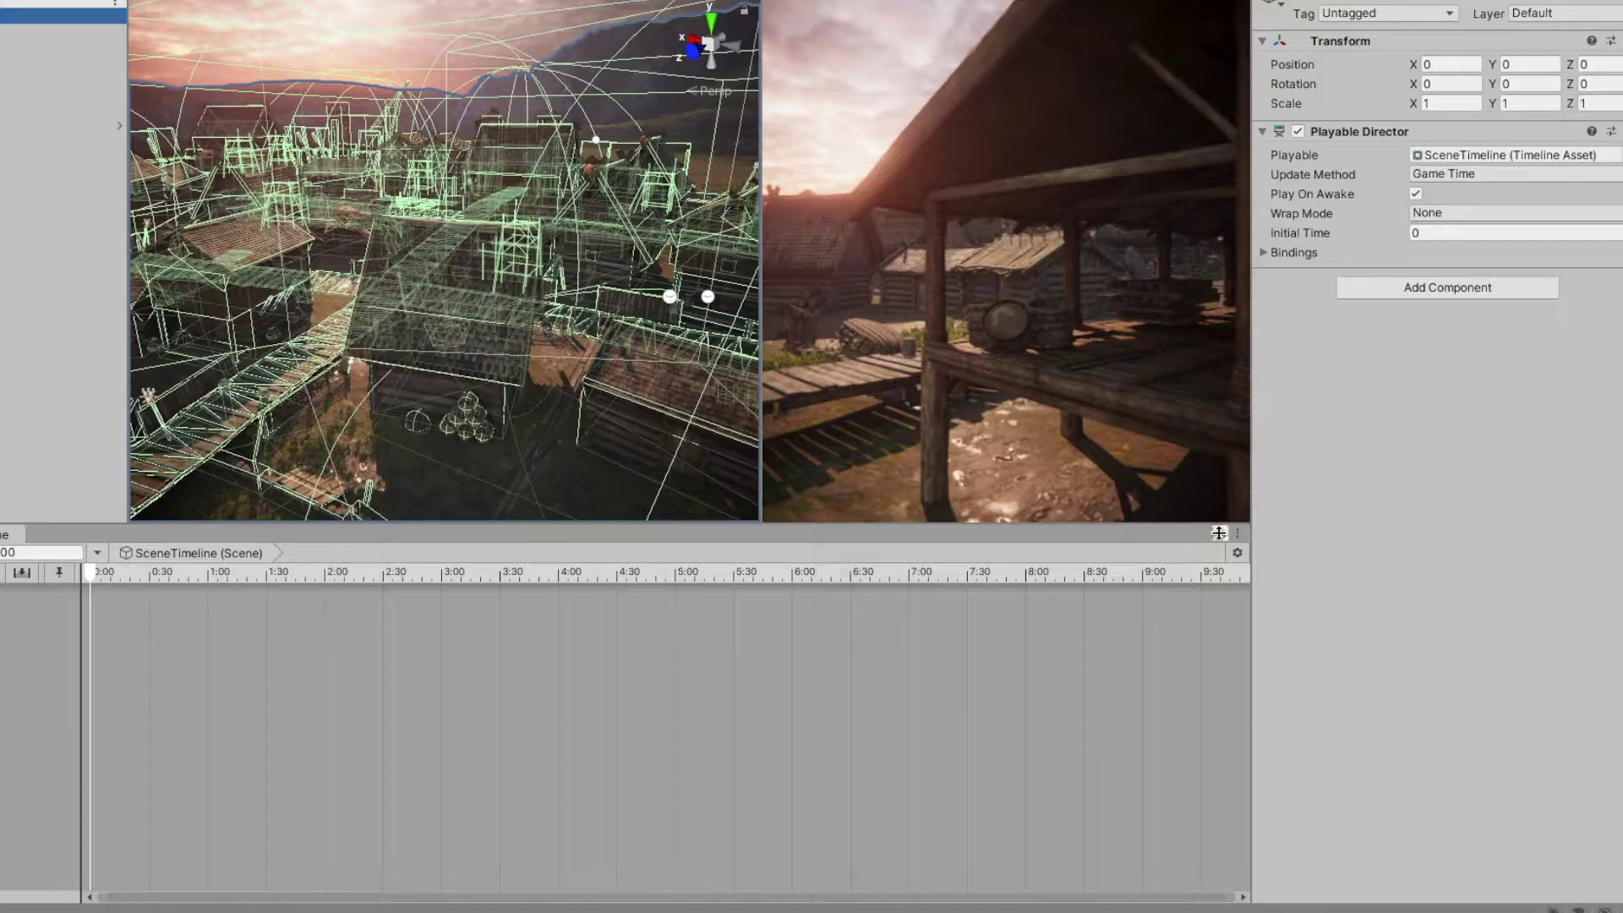
click(1219, 533)
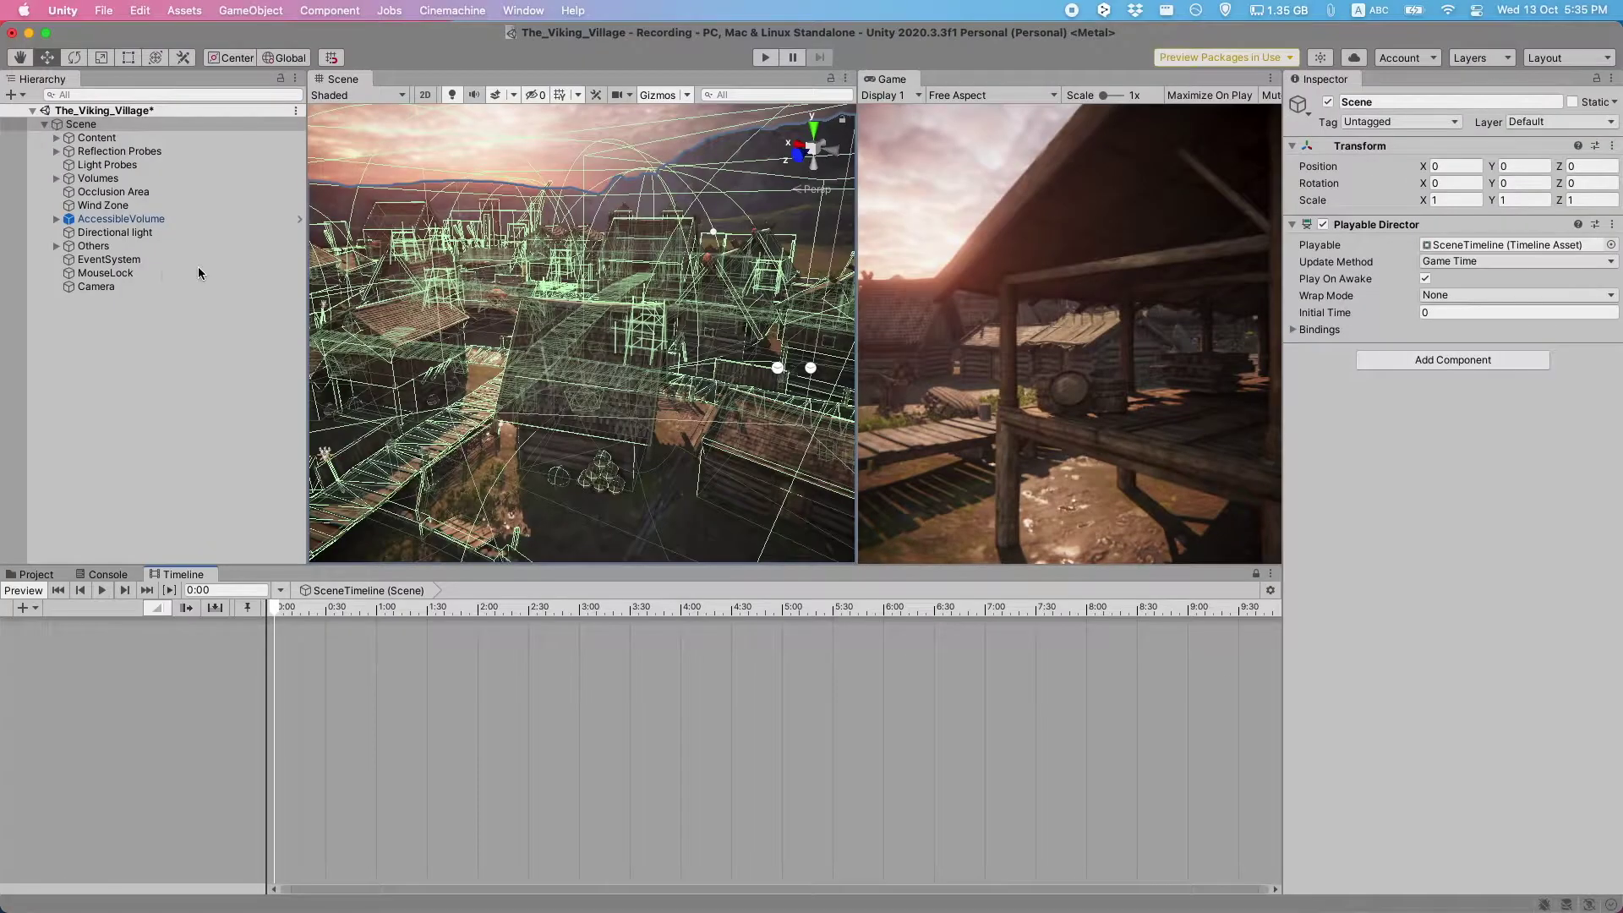
click(106, 272)
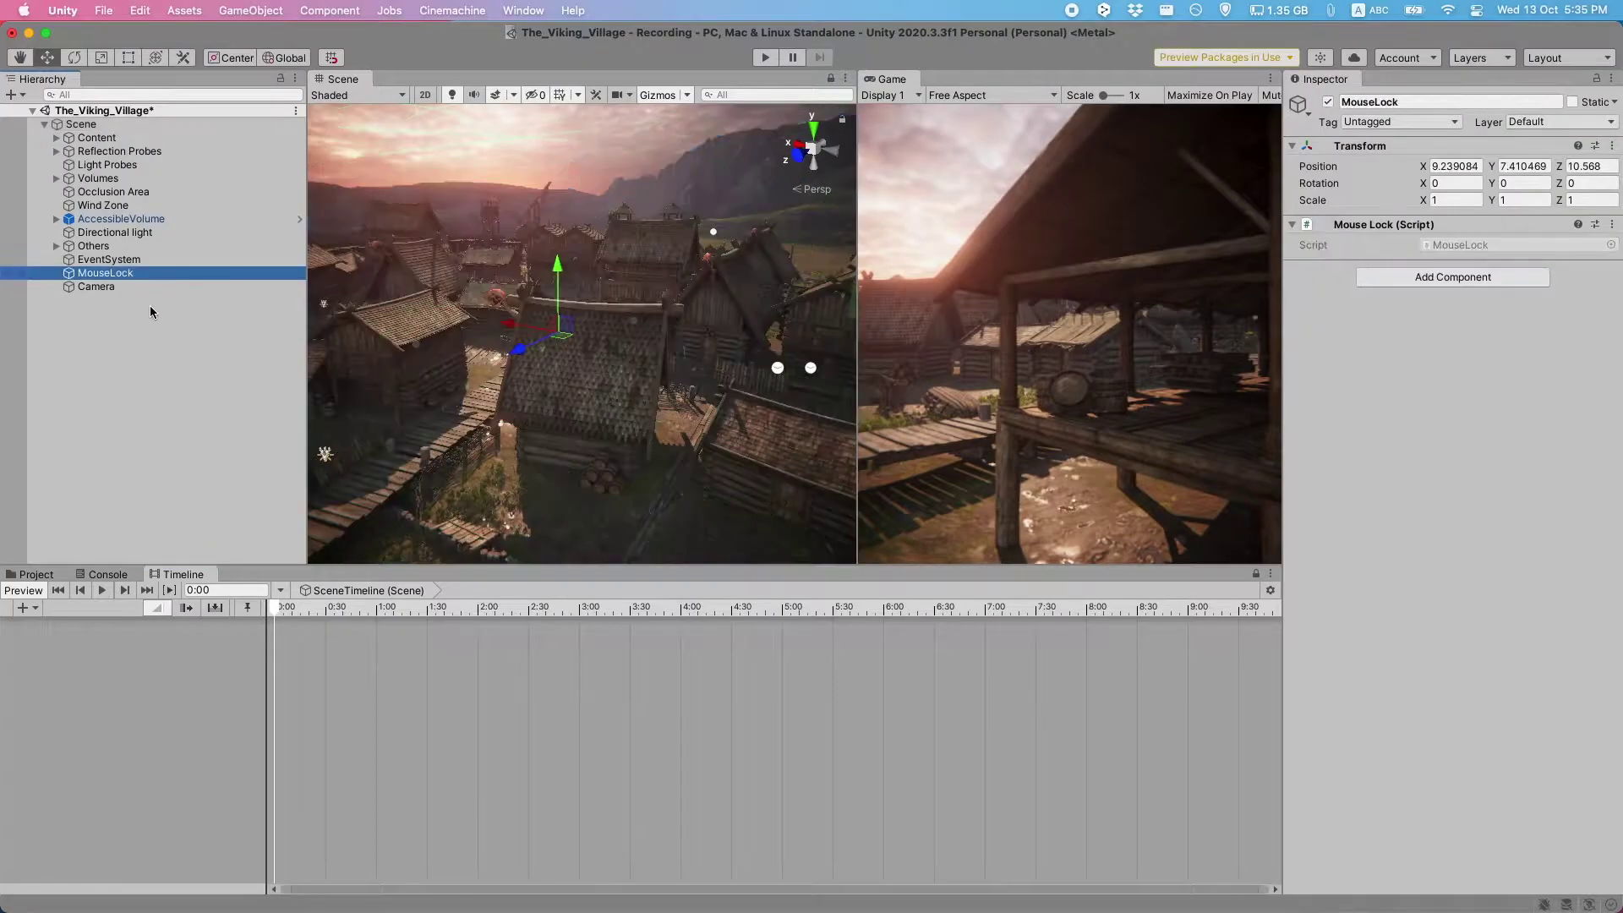
click(134, 125)
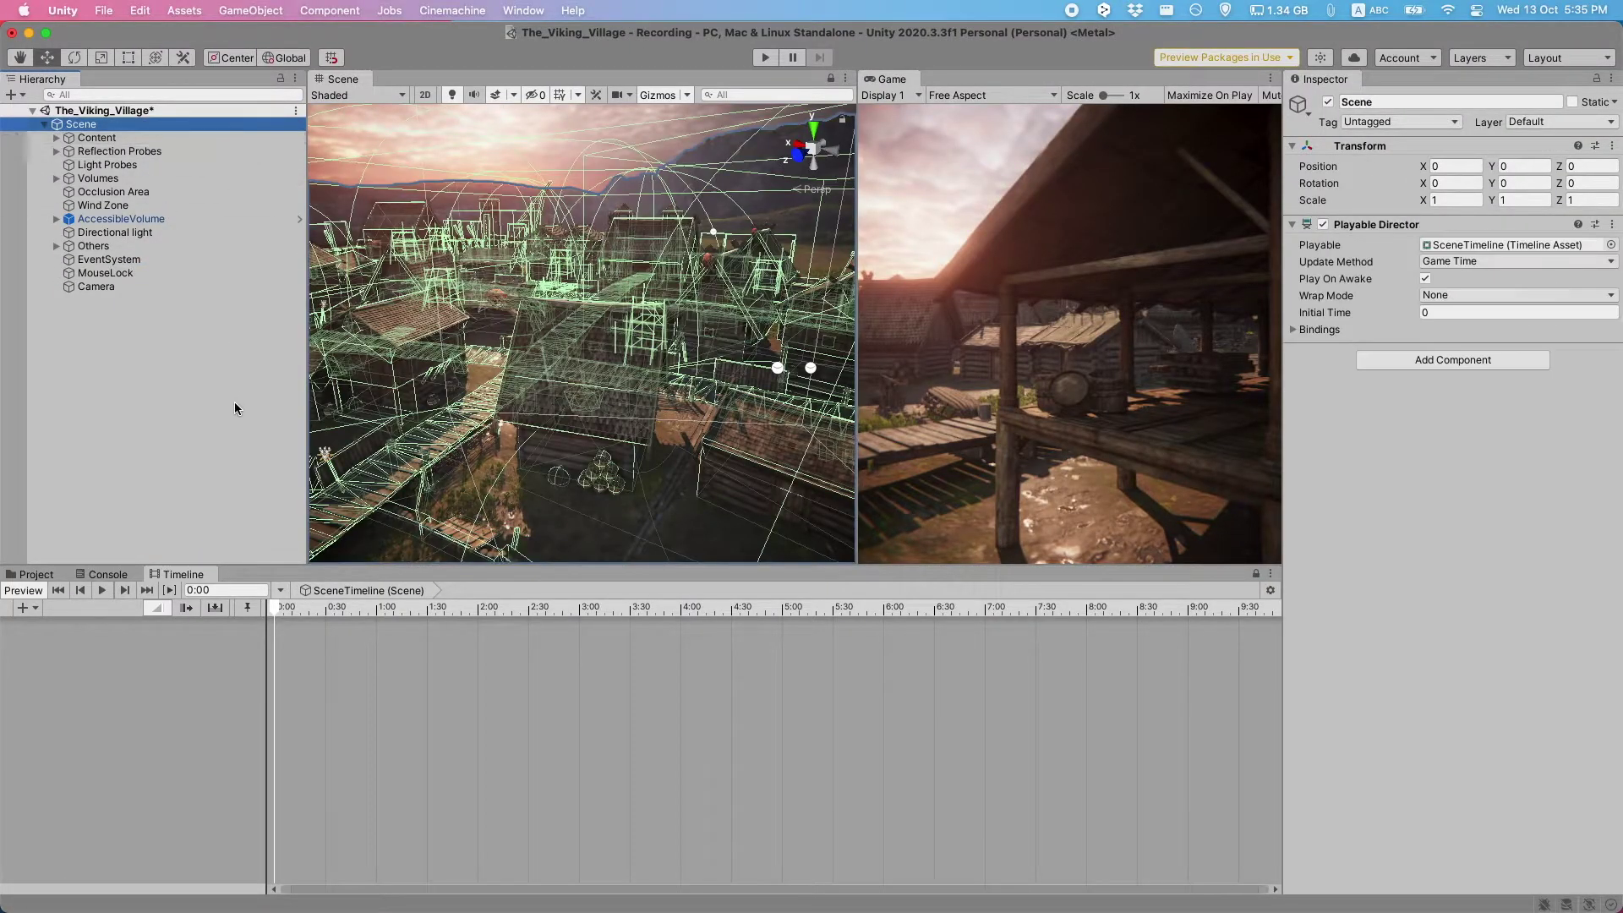
Step: Add a Cinemachine Track to SceneTimeline and start adding a Cinemachine Shot clip
right_click(89, 670)
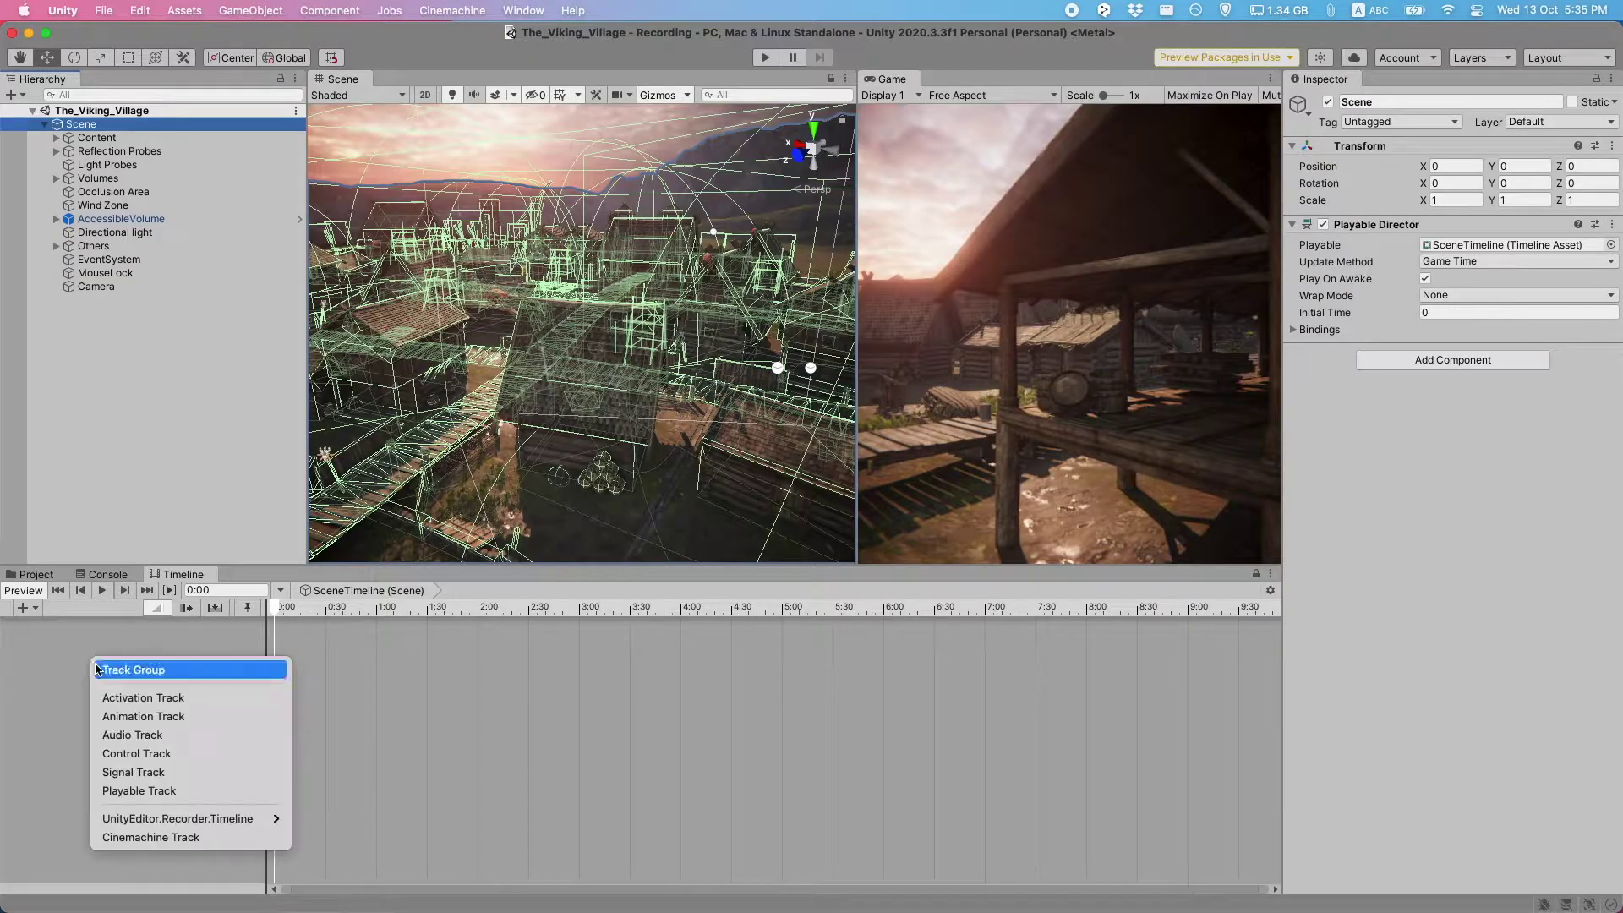
click(127, 837)
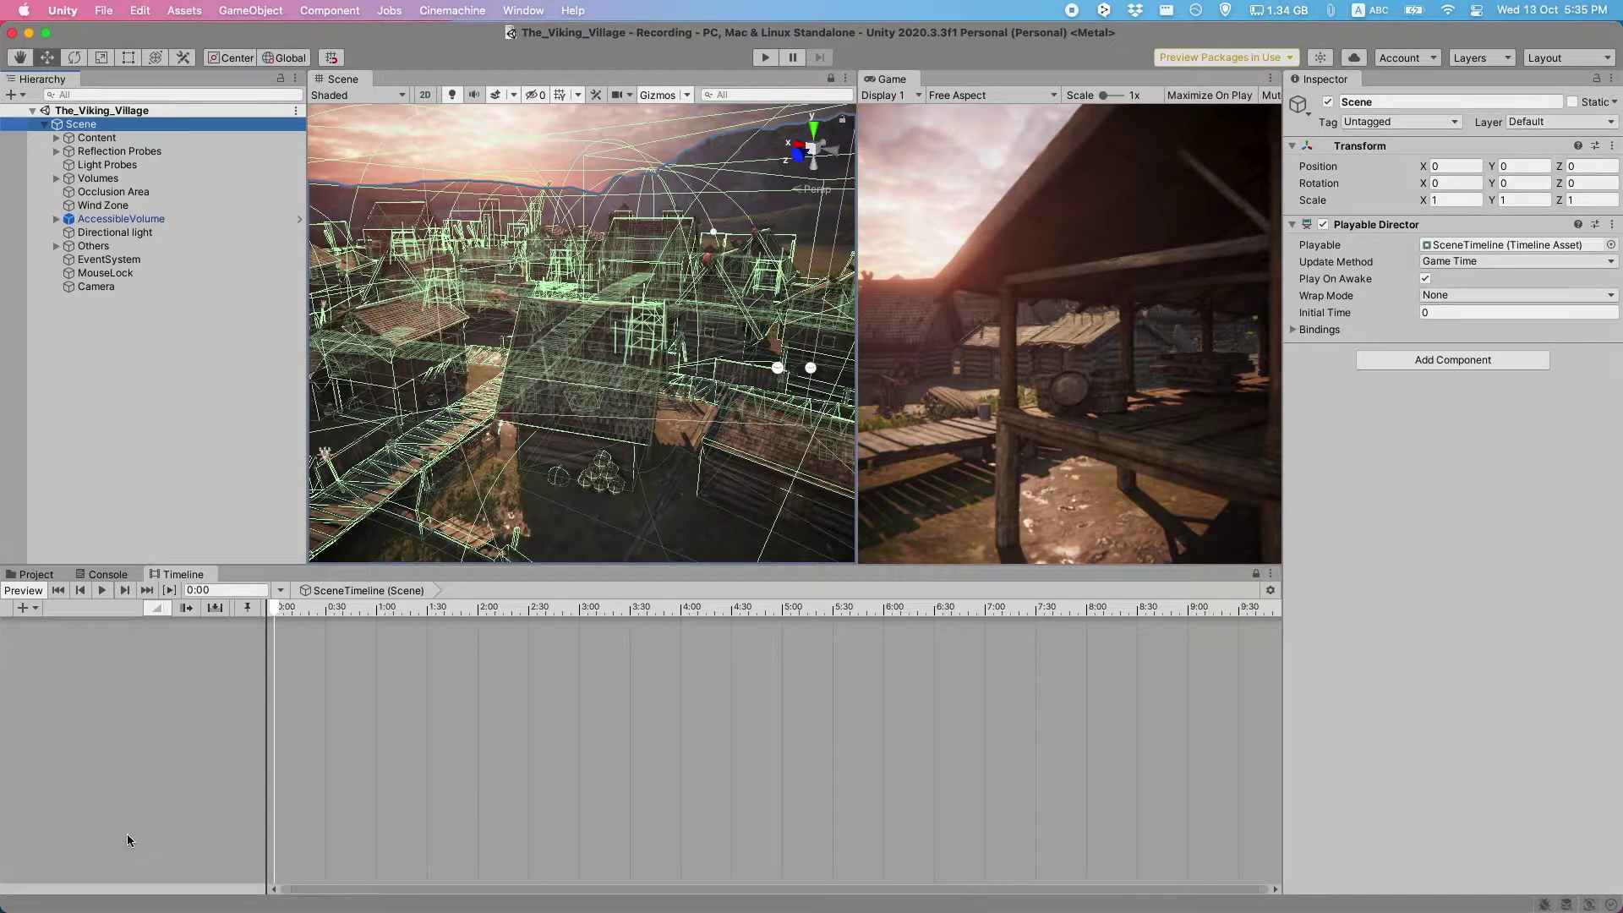
right_click(296, 642)
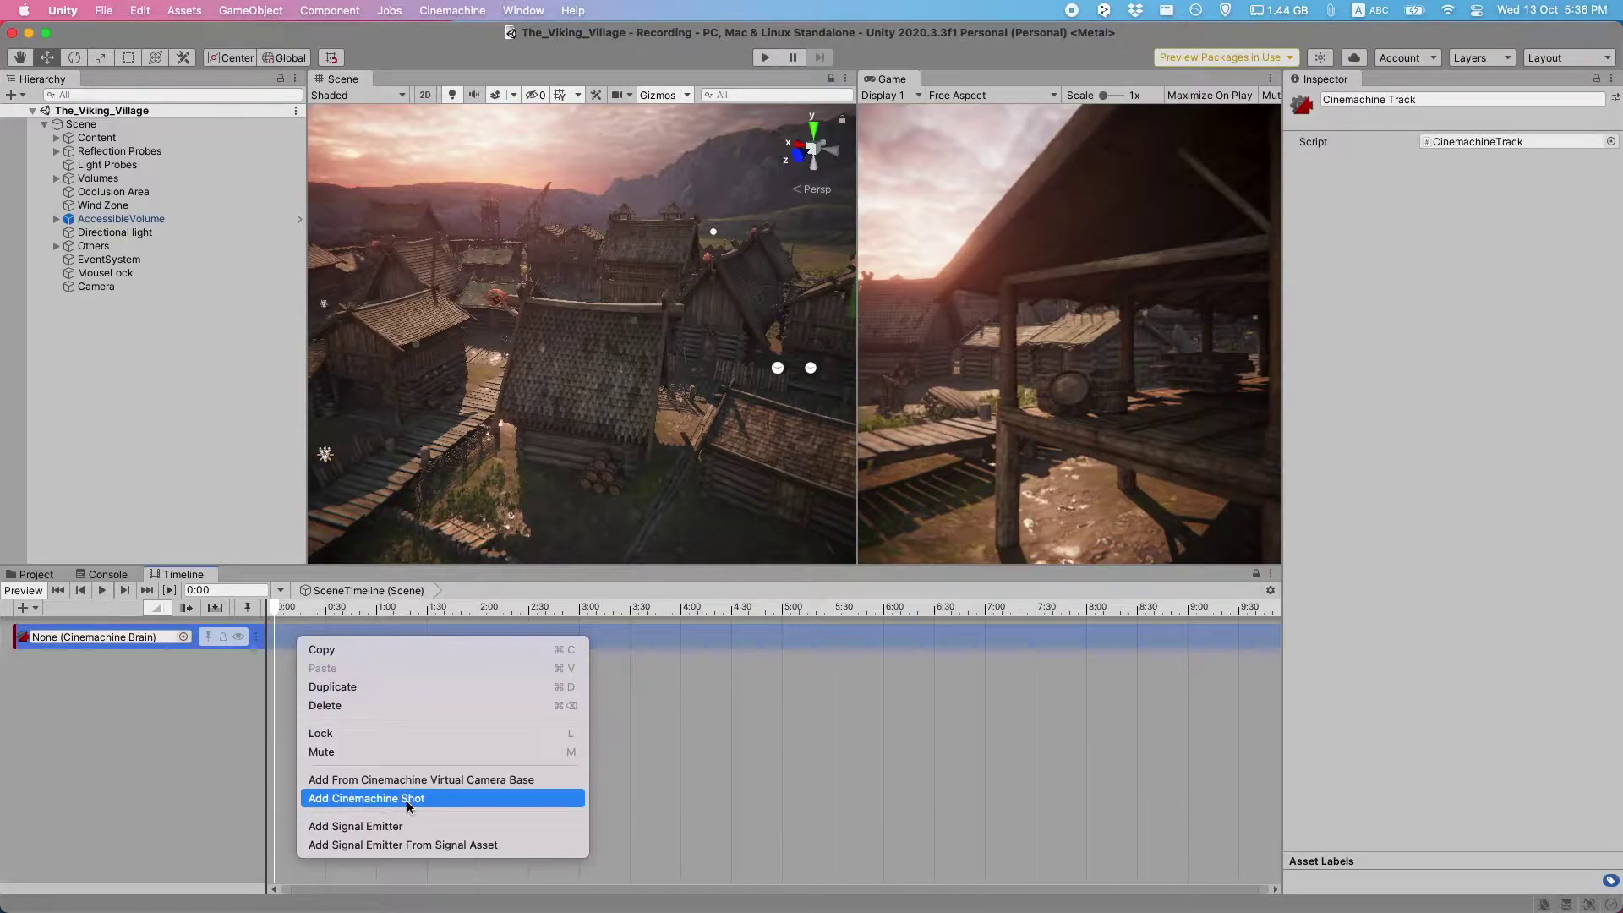
click(407, 800)
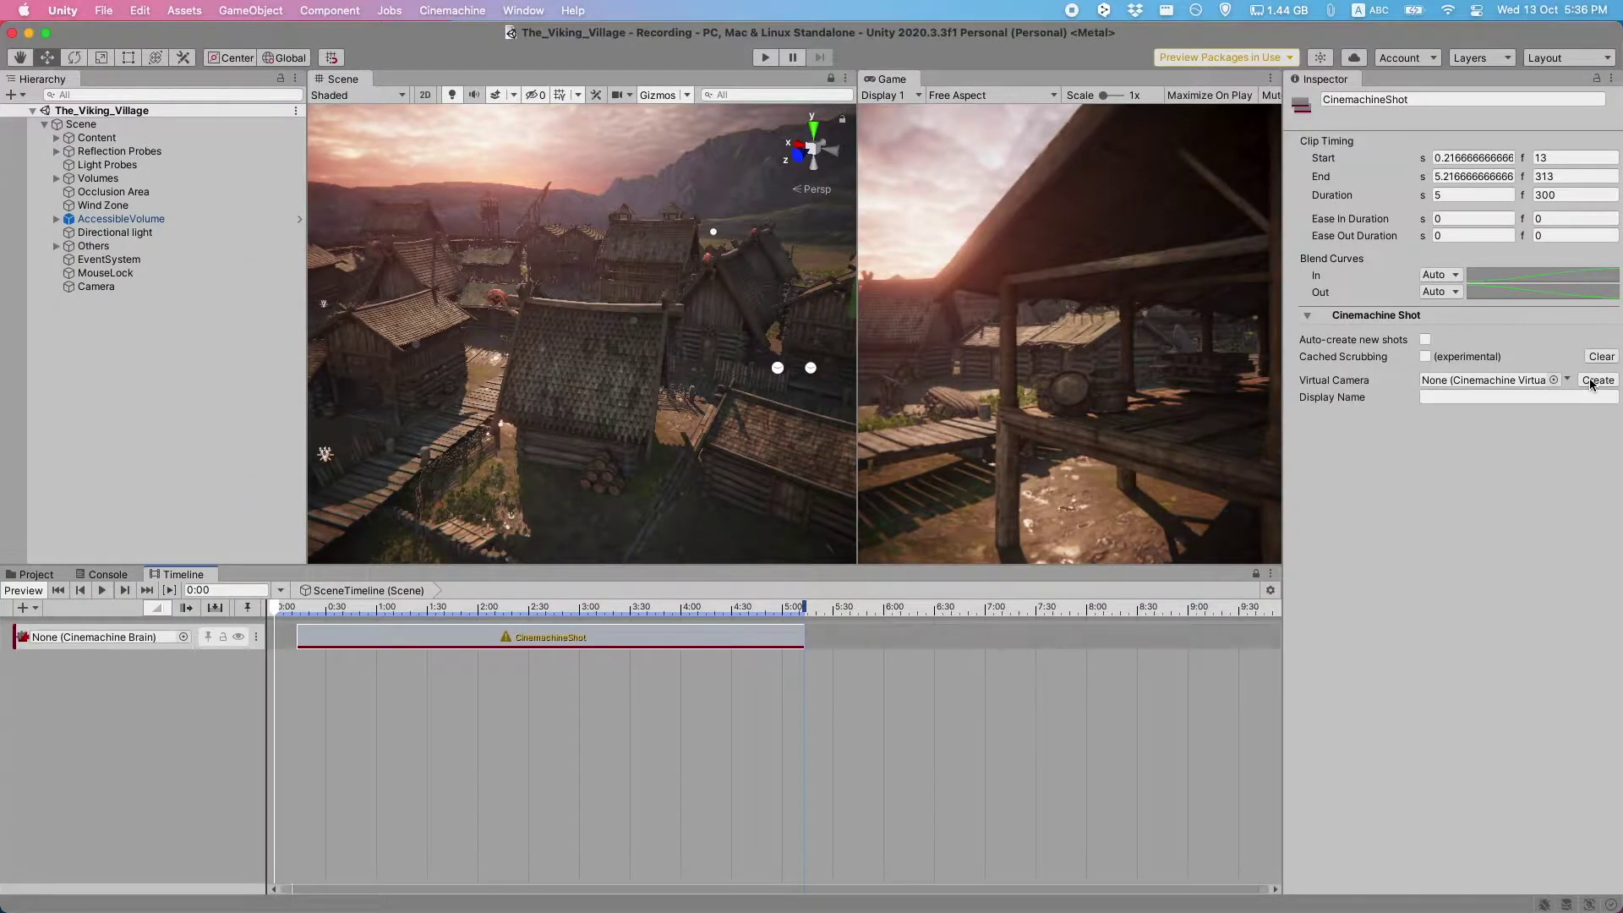
Step: Create virtual camera CM vcam1 for the shot and bind the Camera's Cinemachine Brain to the track
click(1587, 377)
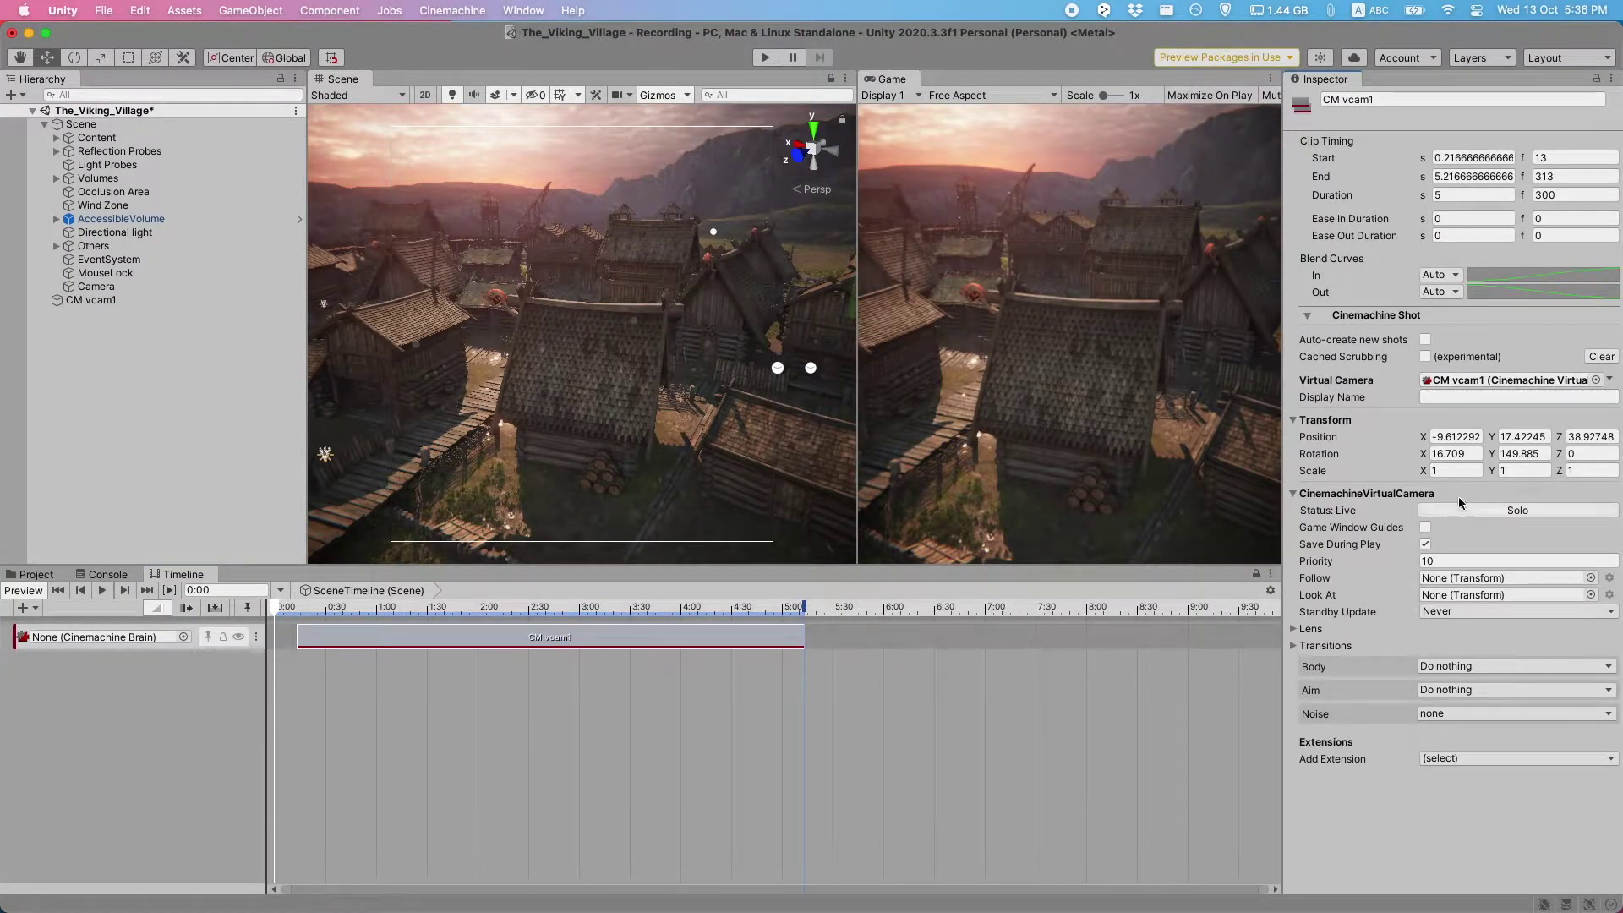
click(145, 301)
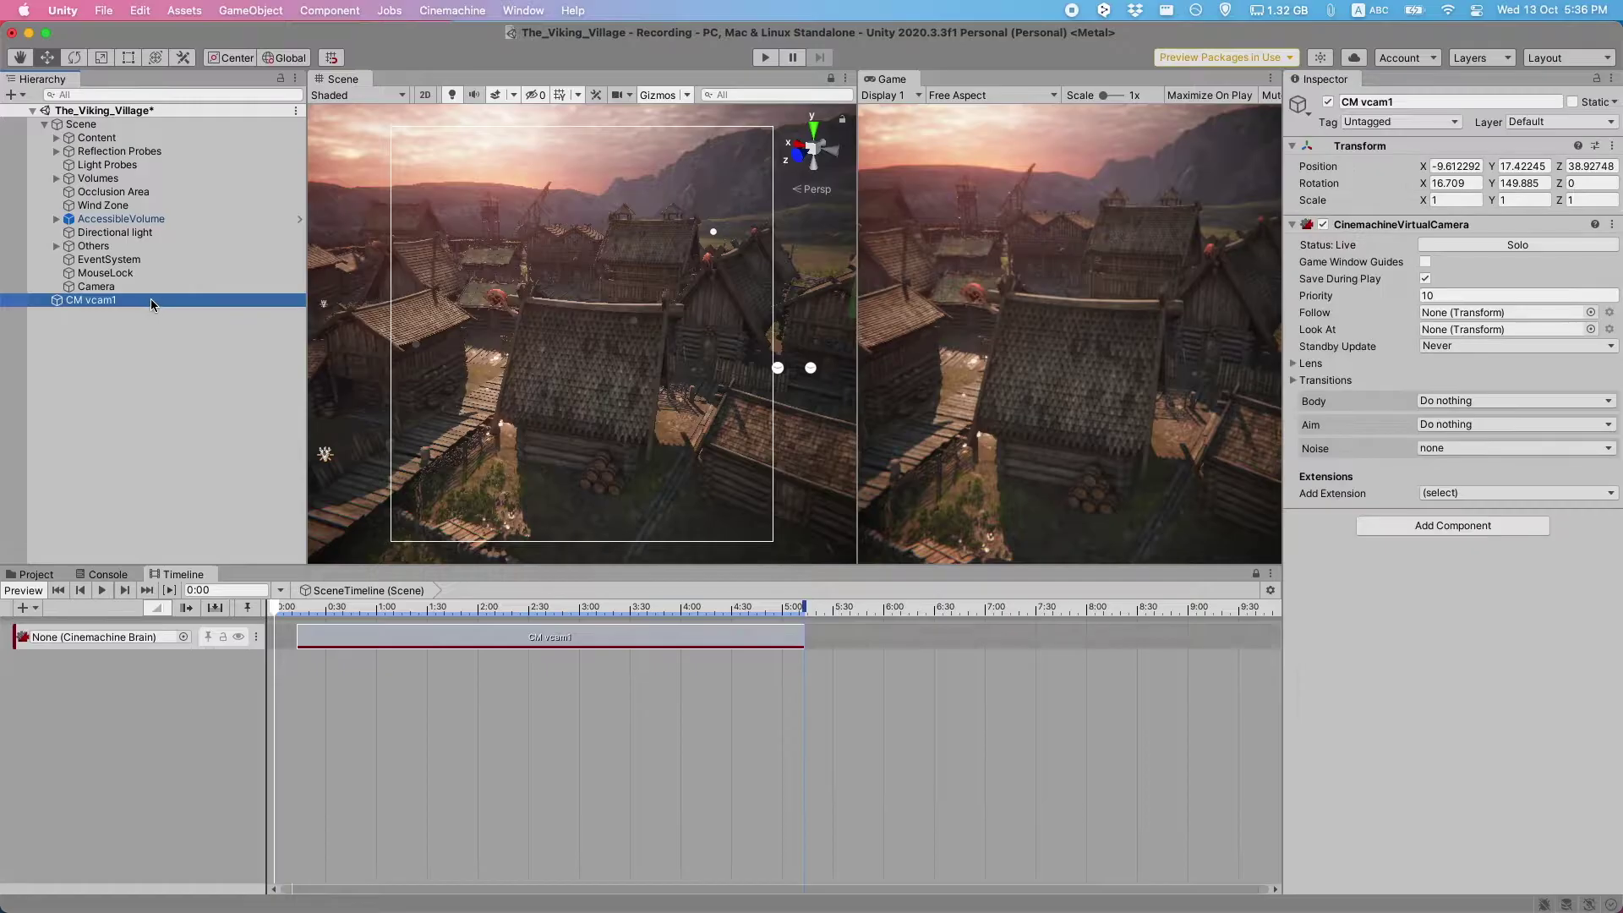
click(153, 287)
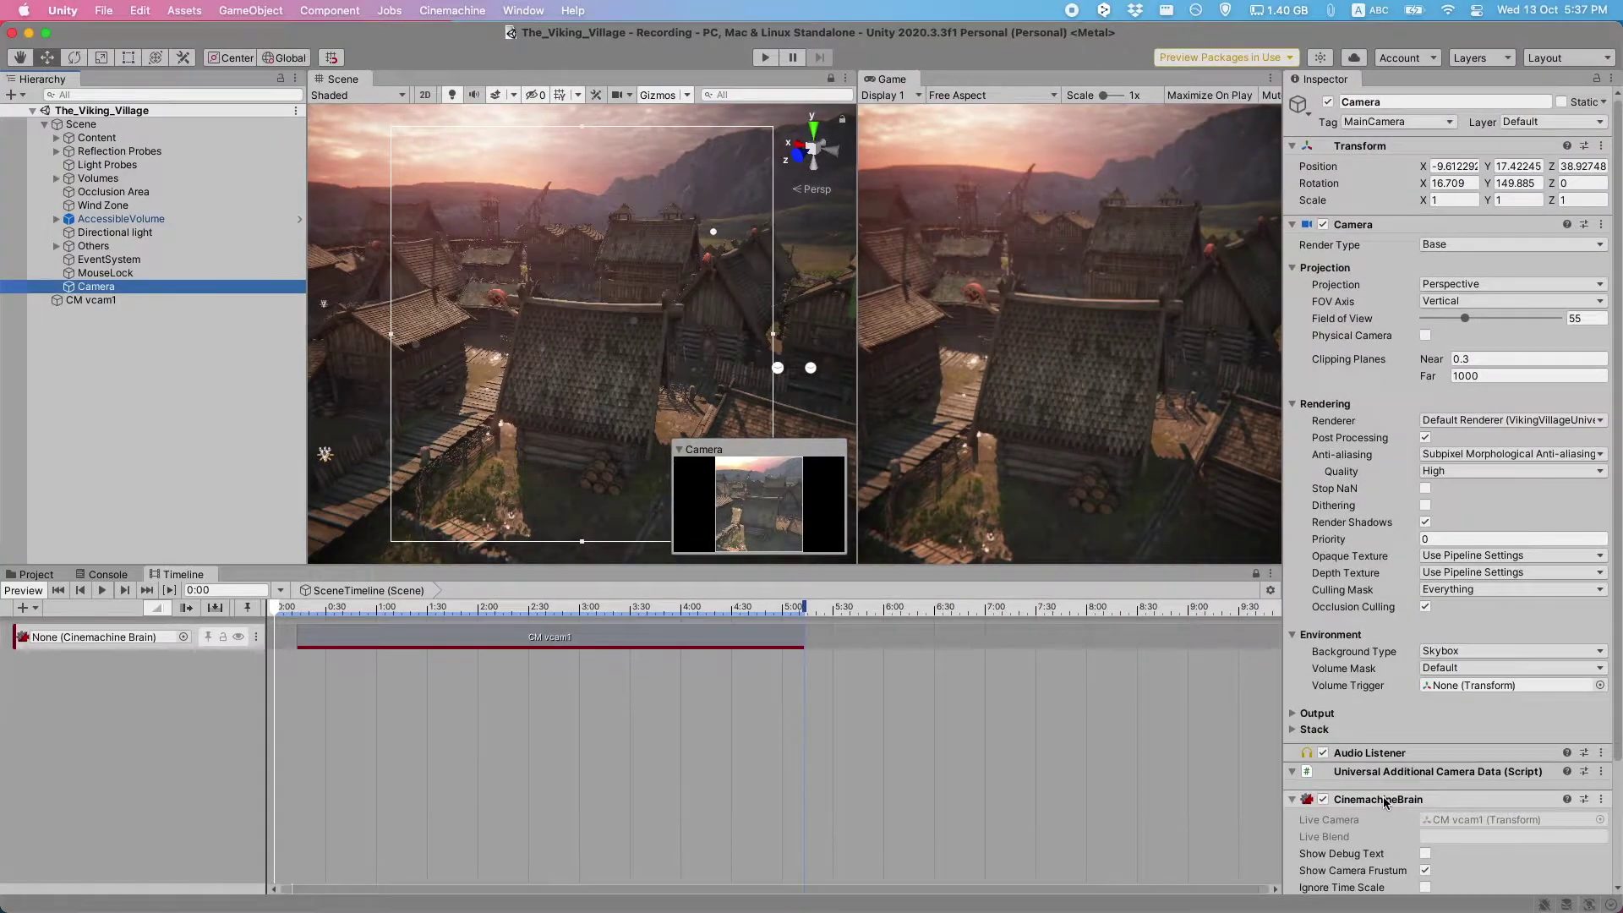
drag(1382, 796, 50, 638)
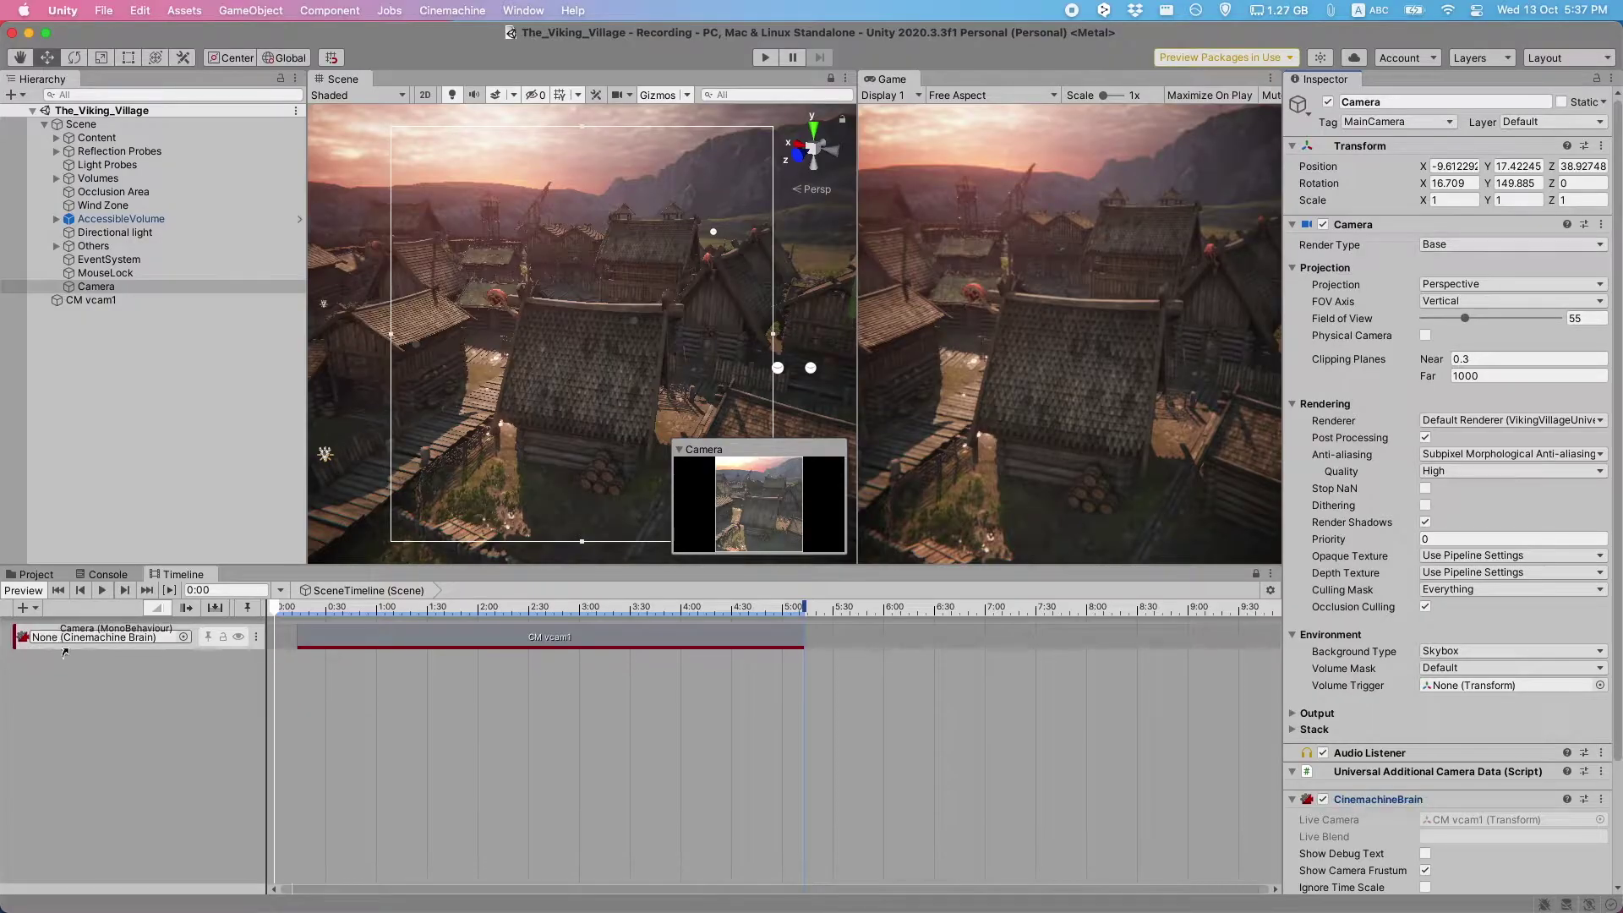
Step: Frame CM vcam1 in the Scene view and navigate to a view over the village
click(118, 299)
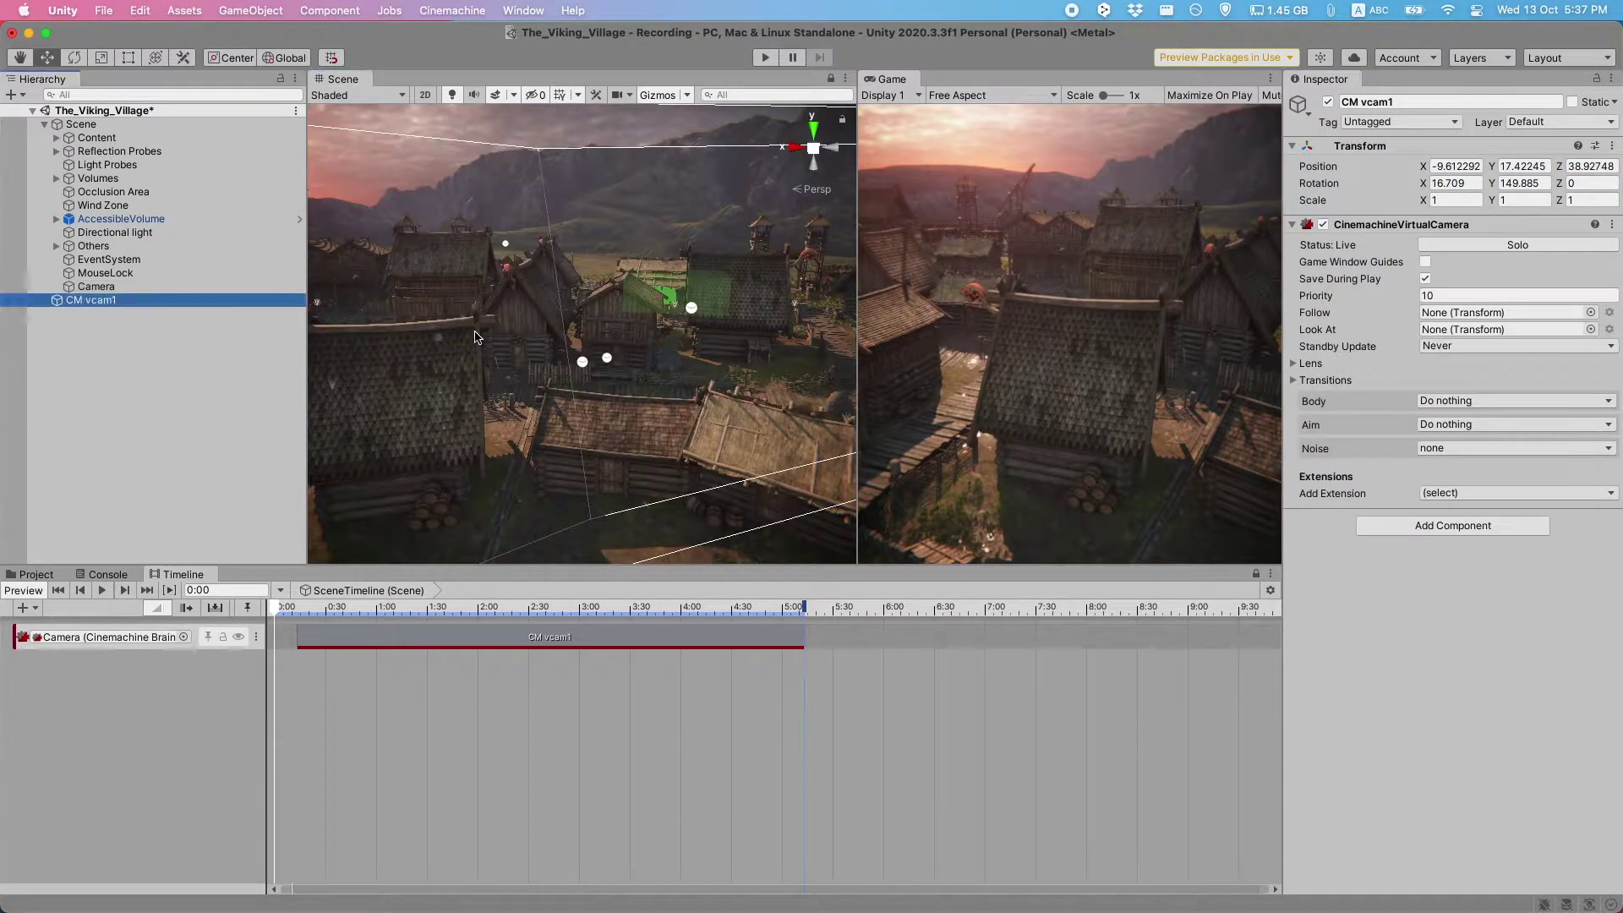
key(f)
middle_drag(446, 336, 683, 434)
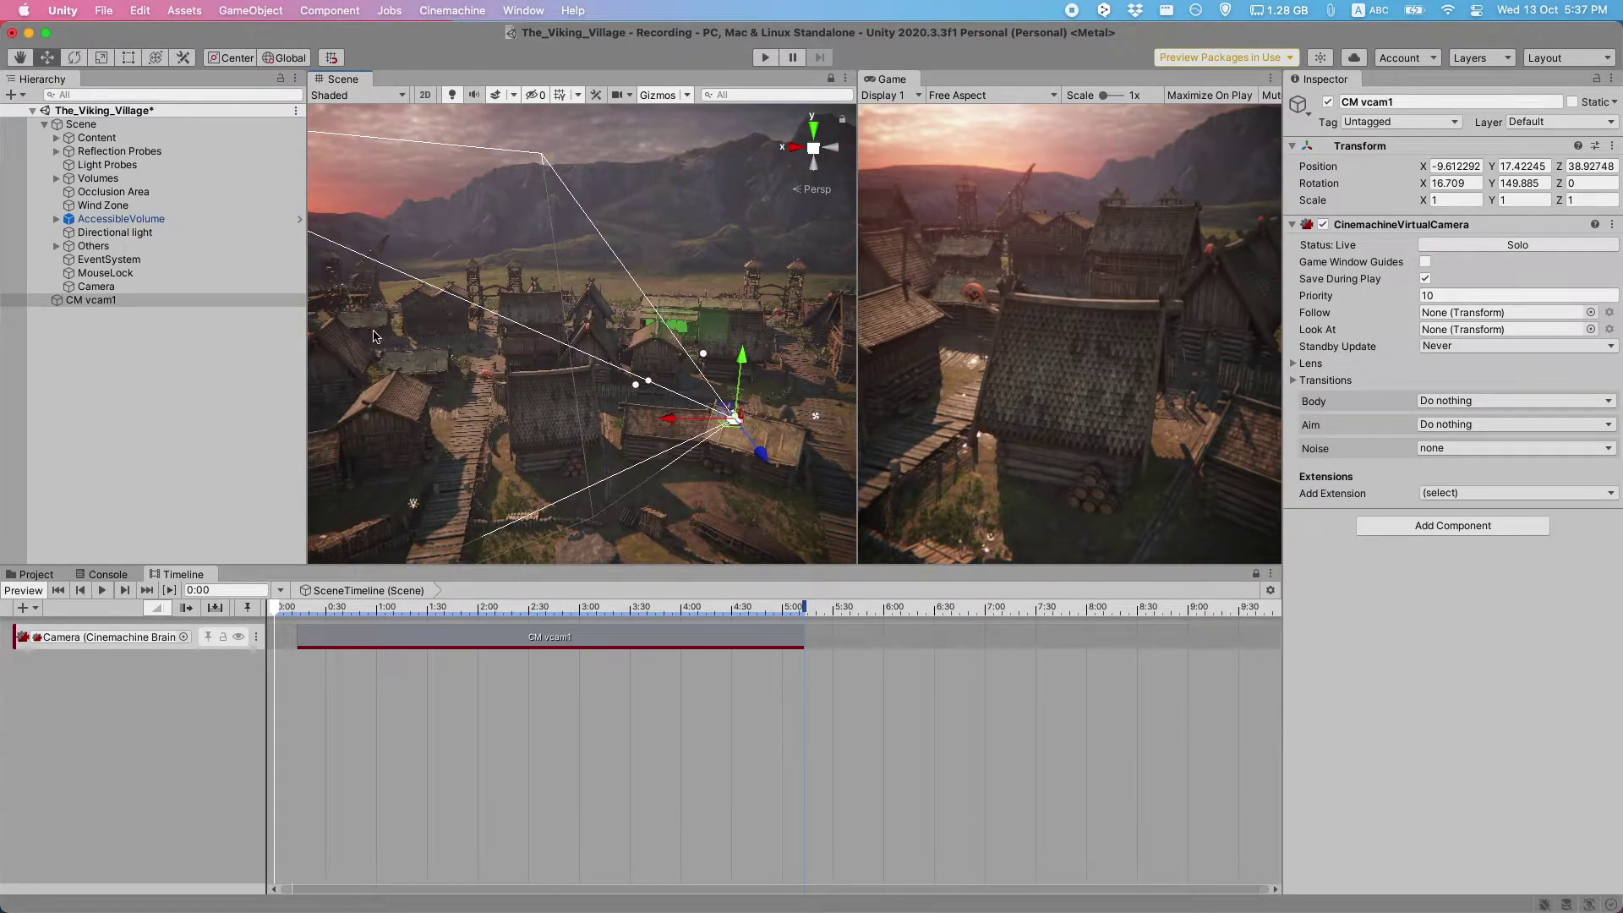
middle_drag(374, 336, 630, 436)
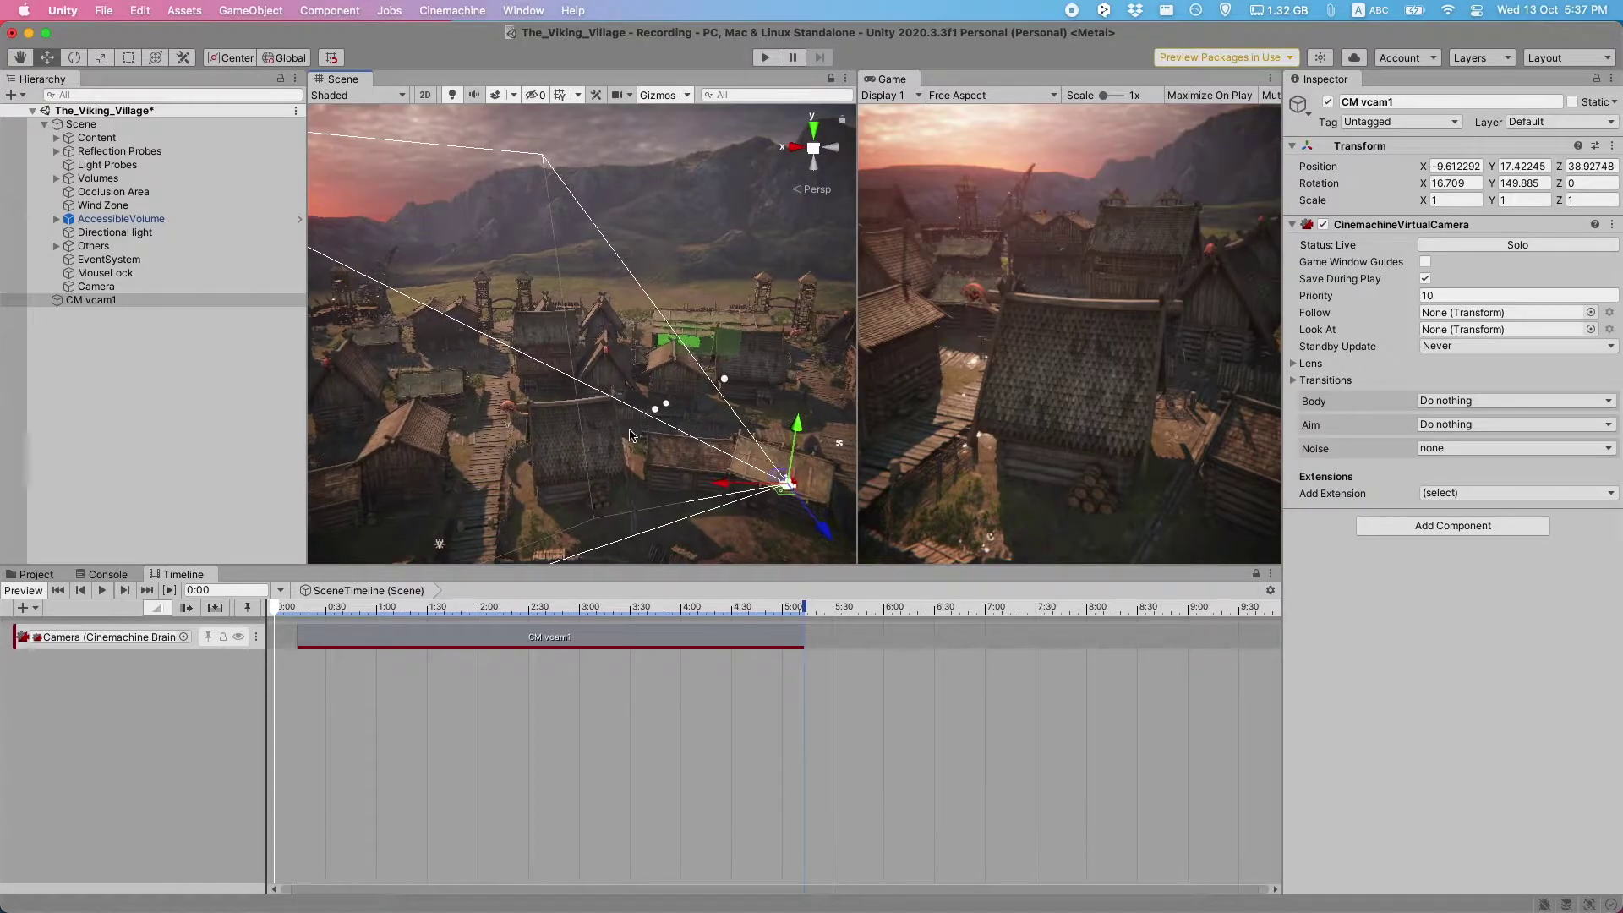
alt+drag(514, 397, 420, 409)
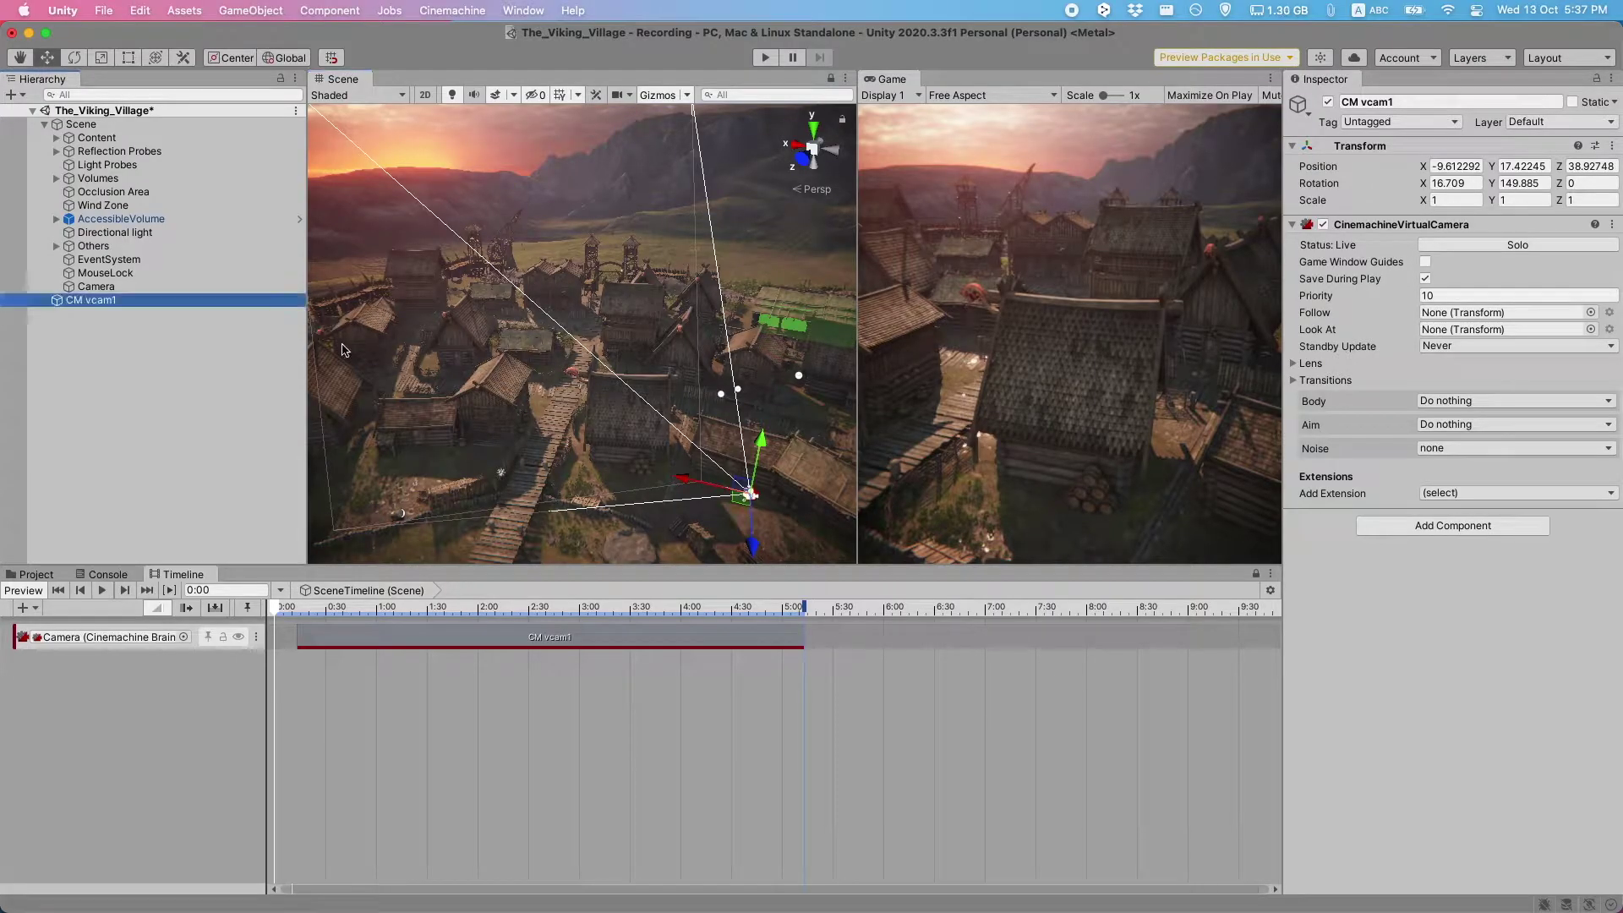
Step: Align CM vcam1 with the Scene view at position (-6.90, 32.92, 57.37), rotation (21.5, 160.0, 0)
click(252, 10)
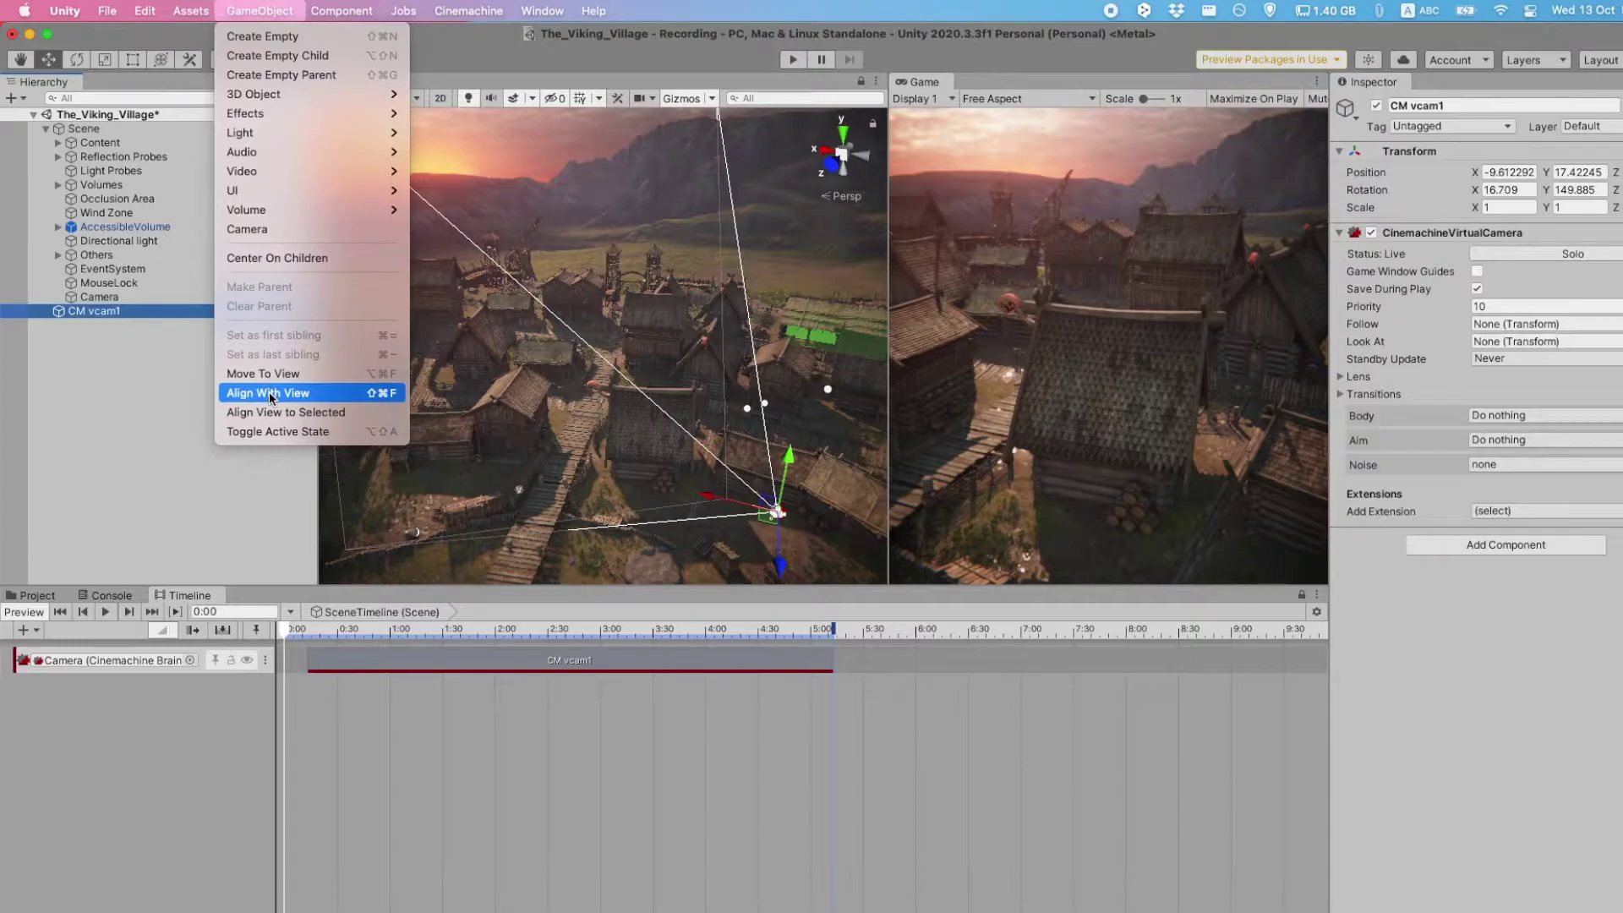
click(270, 394)
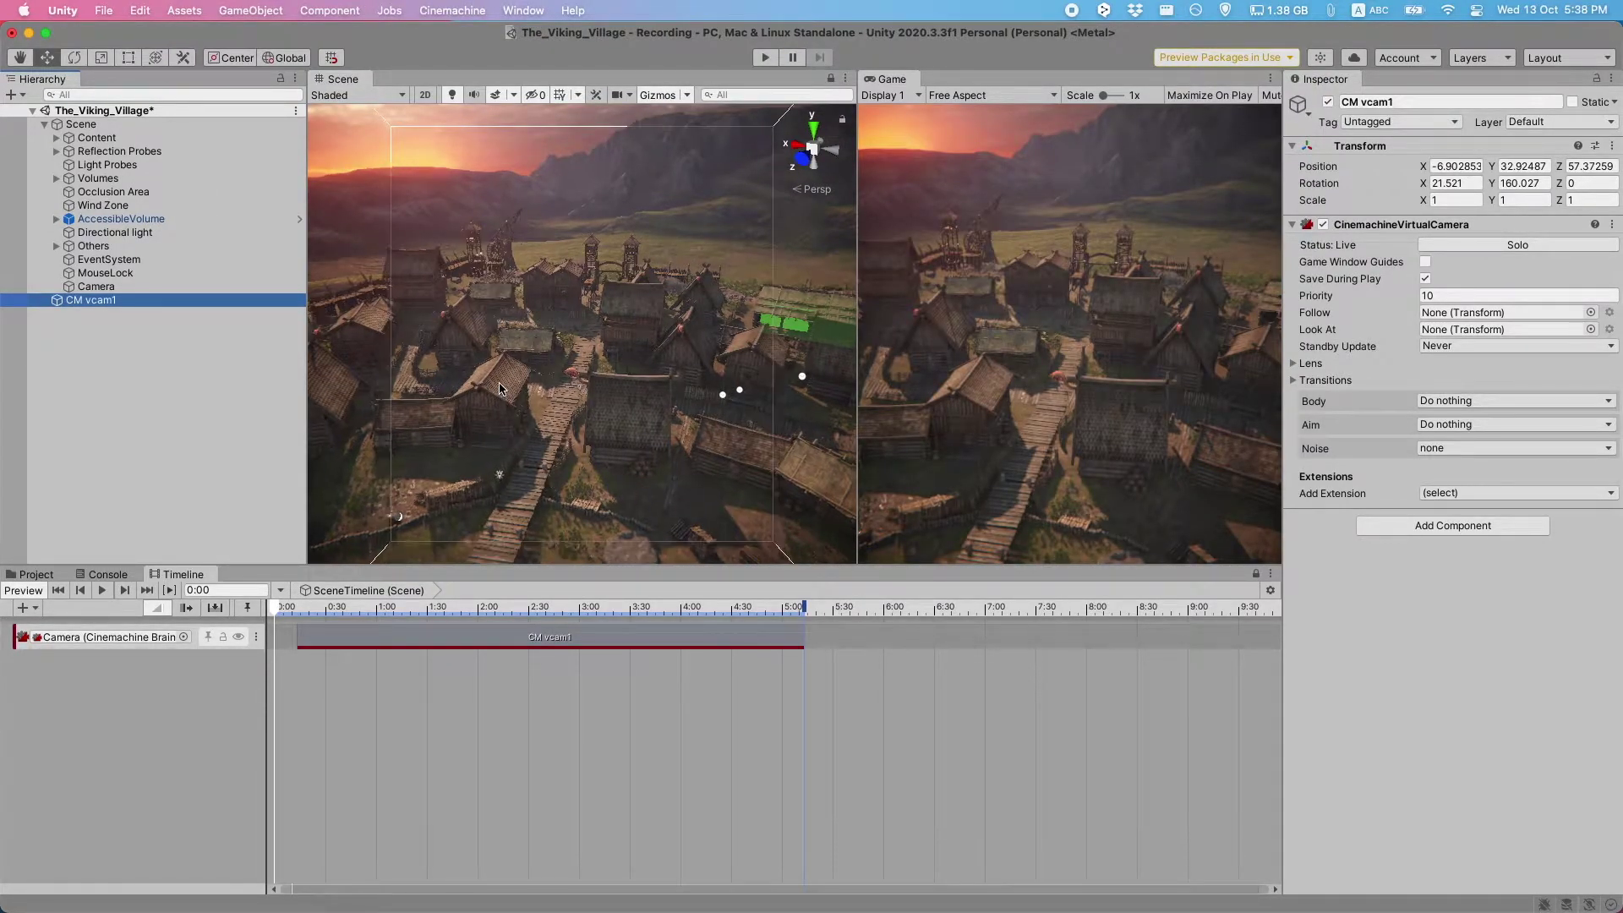
scroll(642, 423, up, 5)
right_drag(787, 448, 511, 490)
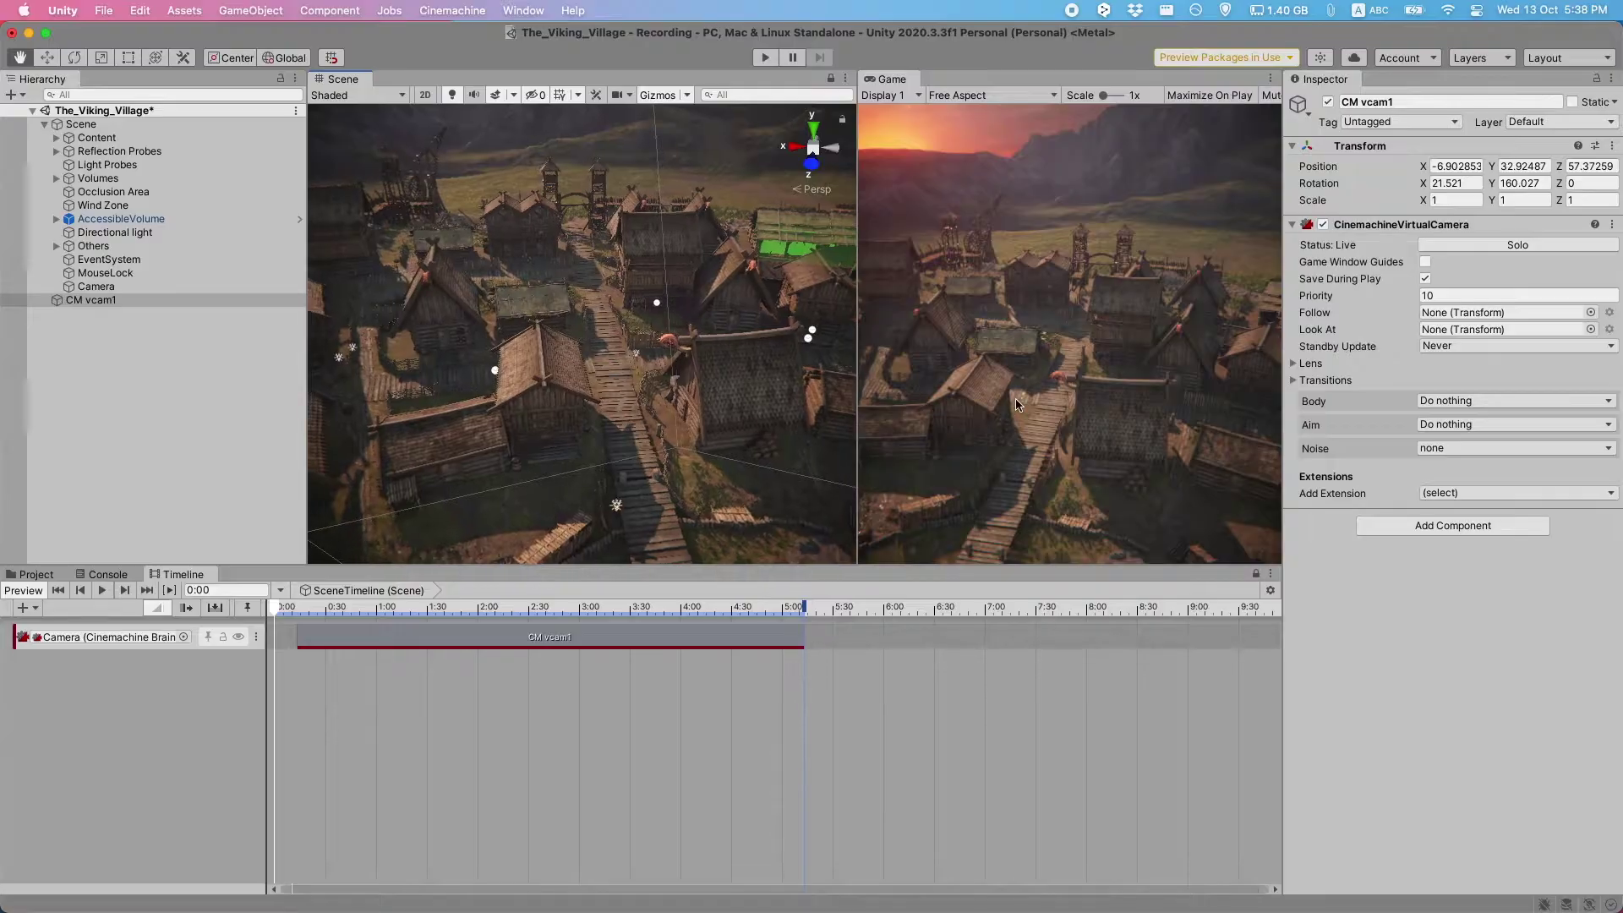
click(839, 643)
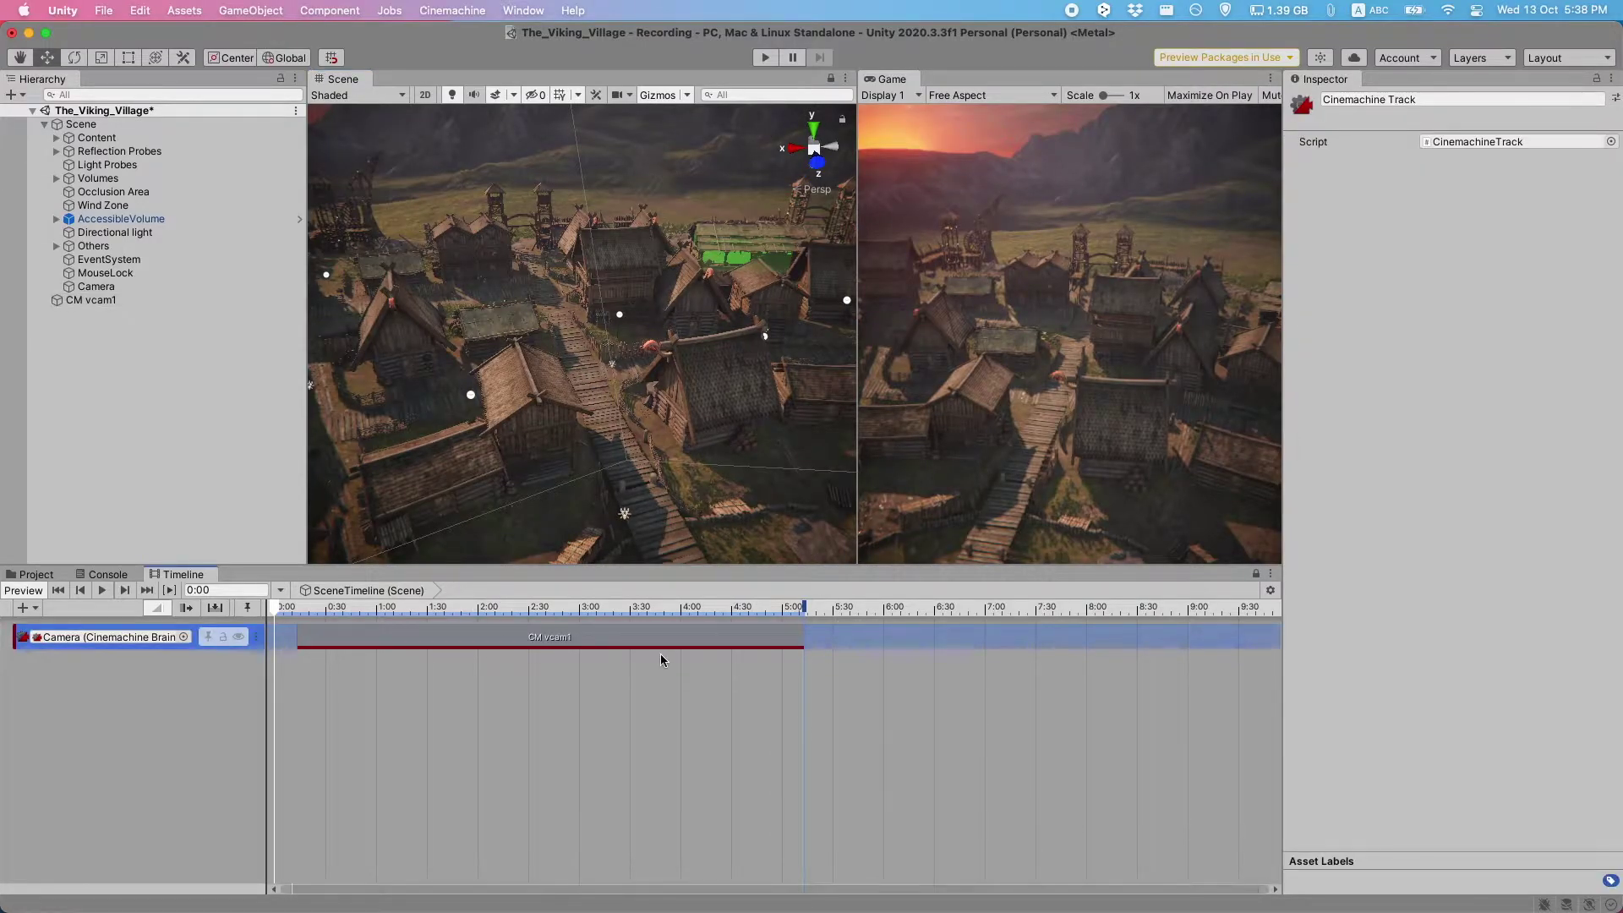
Step: Add a CM vcam2 shot clip and slide it left to overlap CM vcam1 from frame 64
right_click(877, 644)
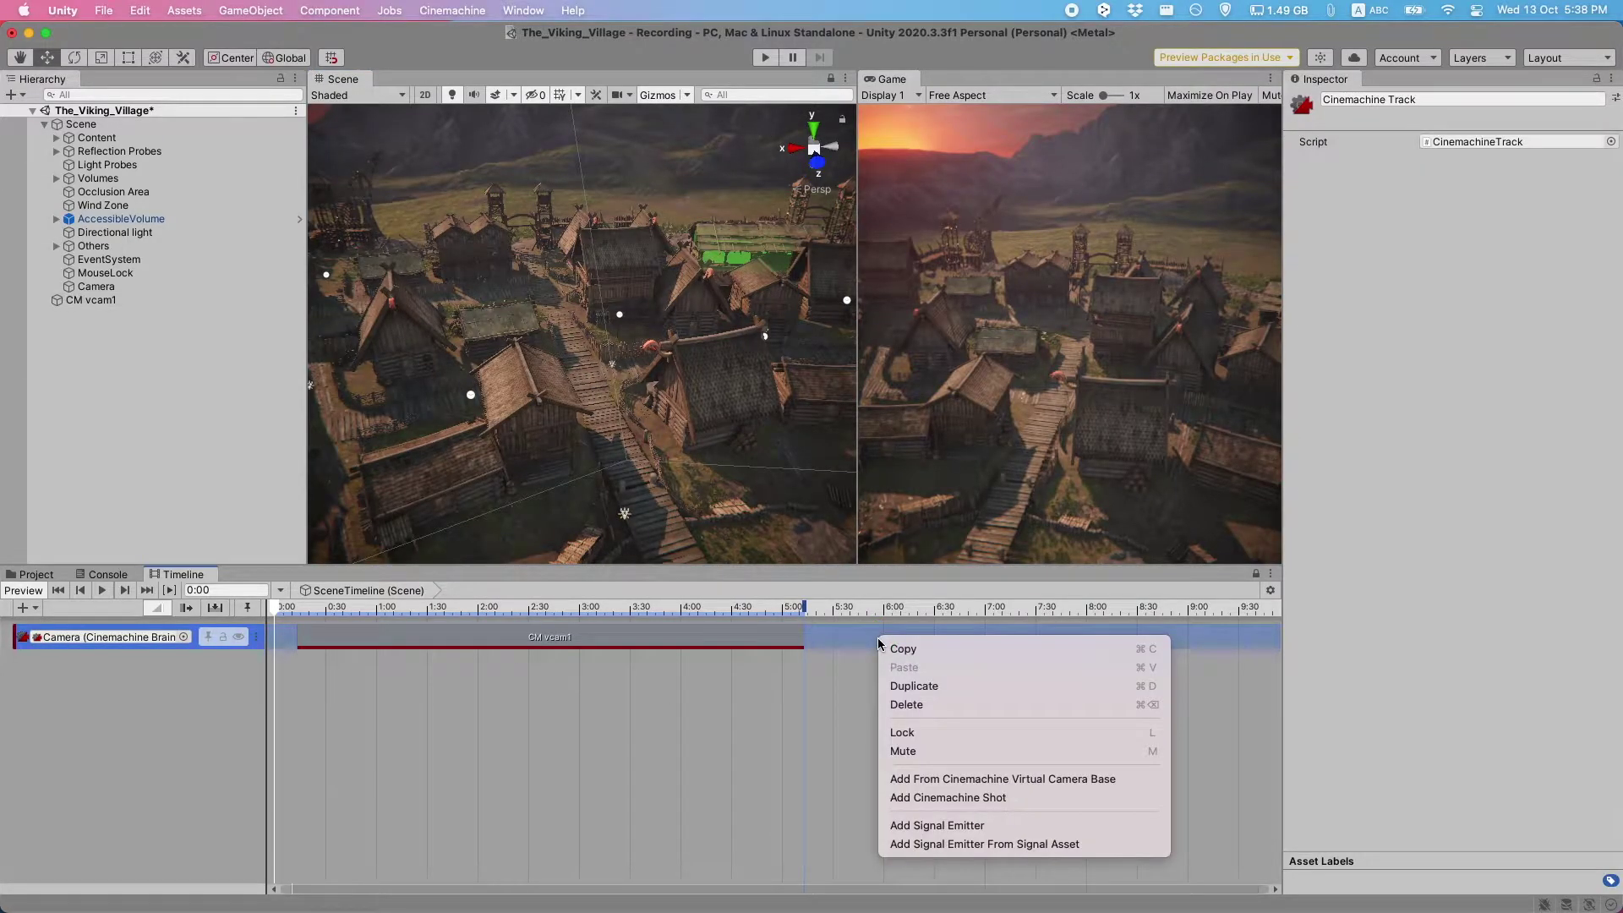
click(938, 799)
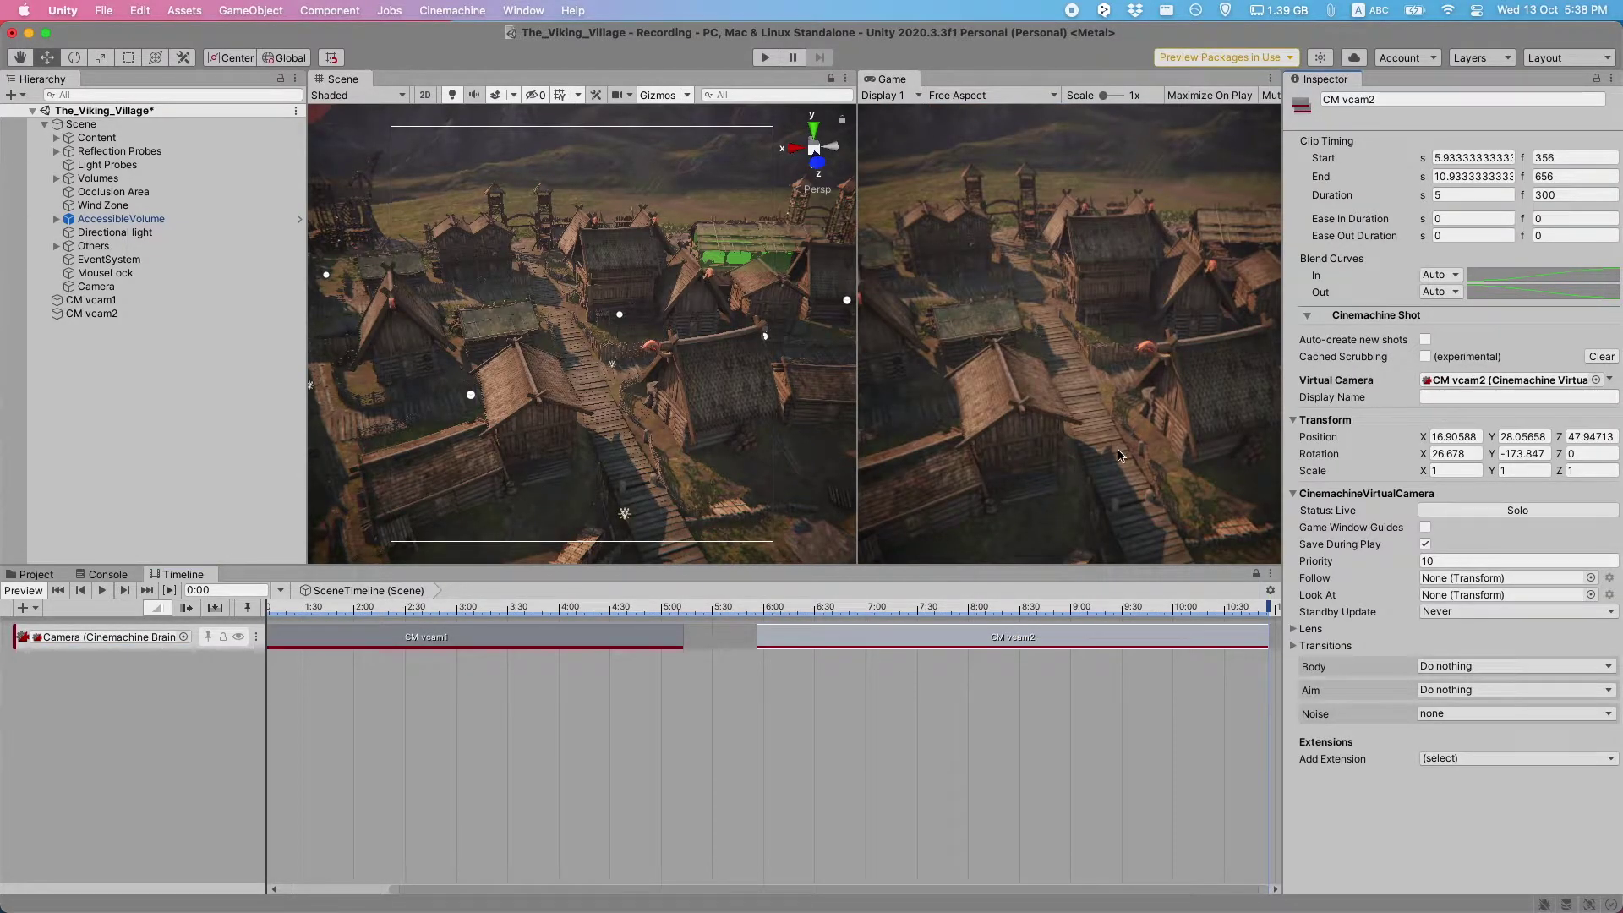
alt+drag(548, 419, 682, 500)
drag(901, 631, 441, 628)
scroll(646, 682, left, 5)
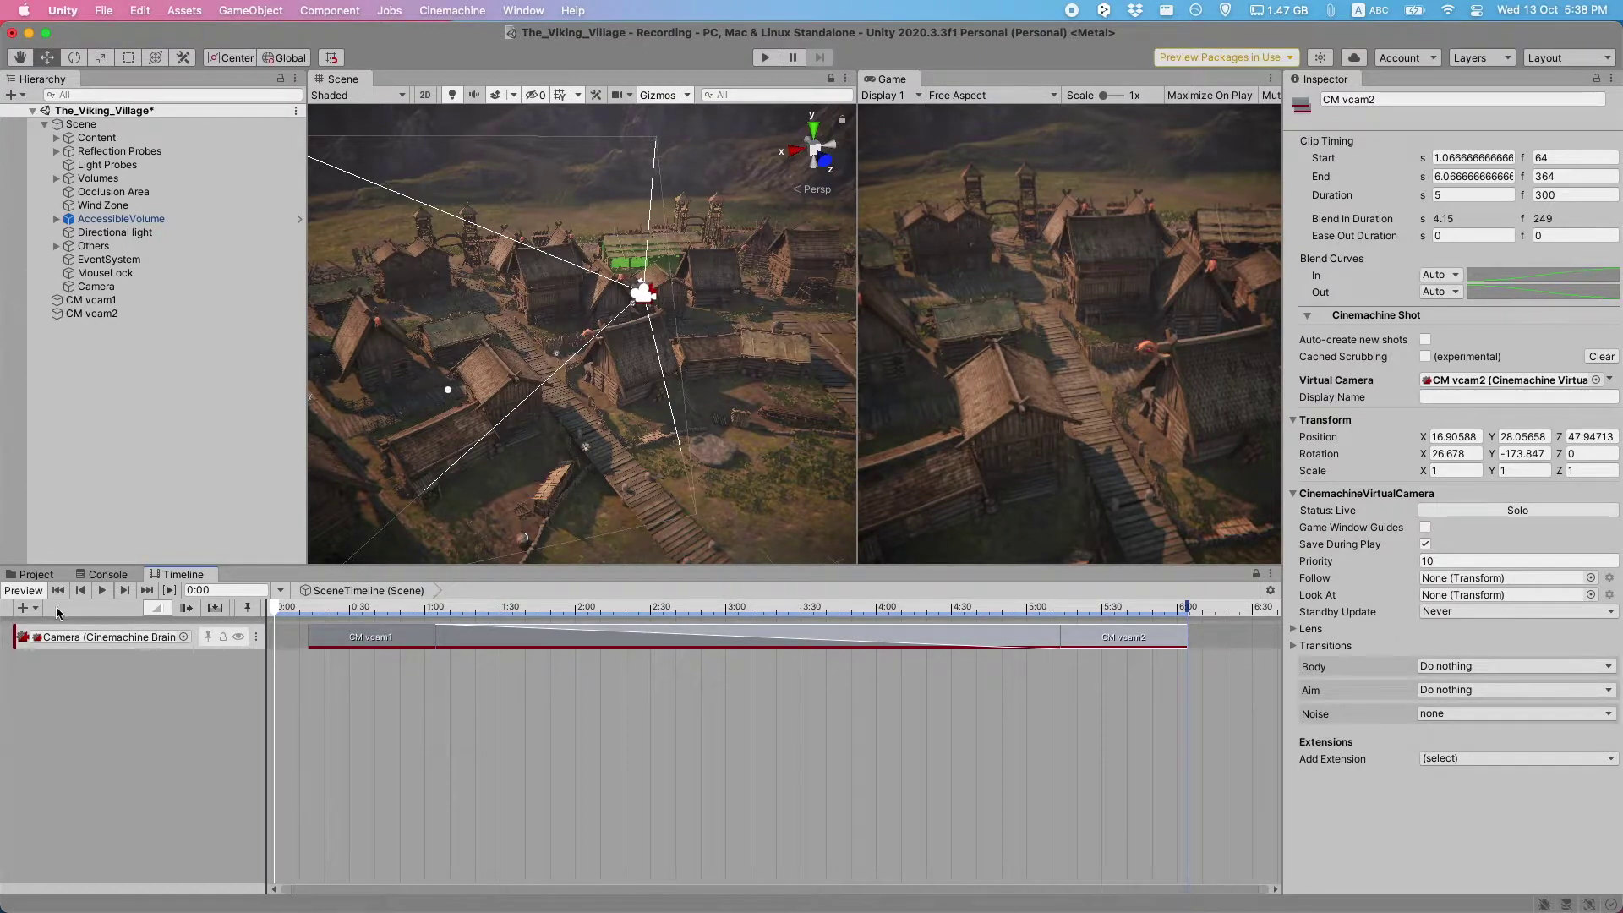
Step: Shift CM vcam1 to start at 0 and lengthen the blend into CM vcam2 to 4.5 seconds, previewing playback
click(100, 592)
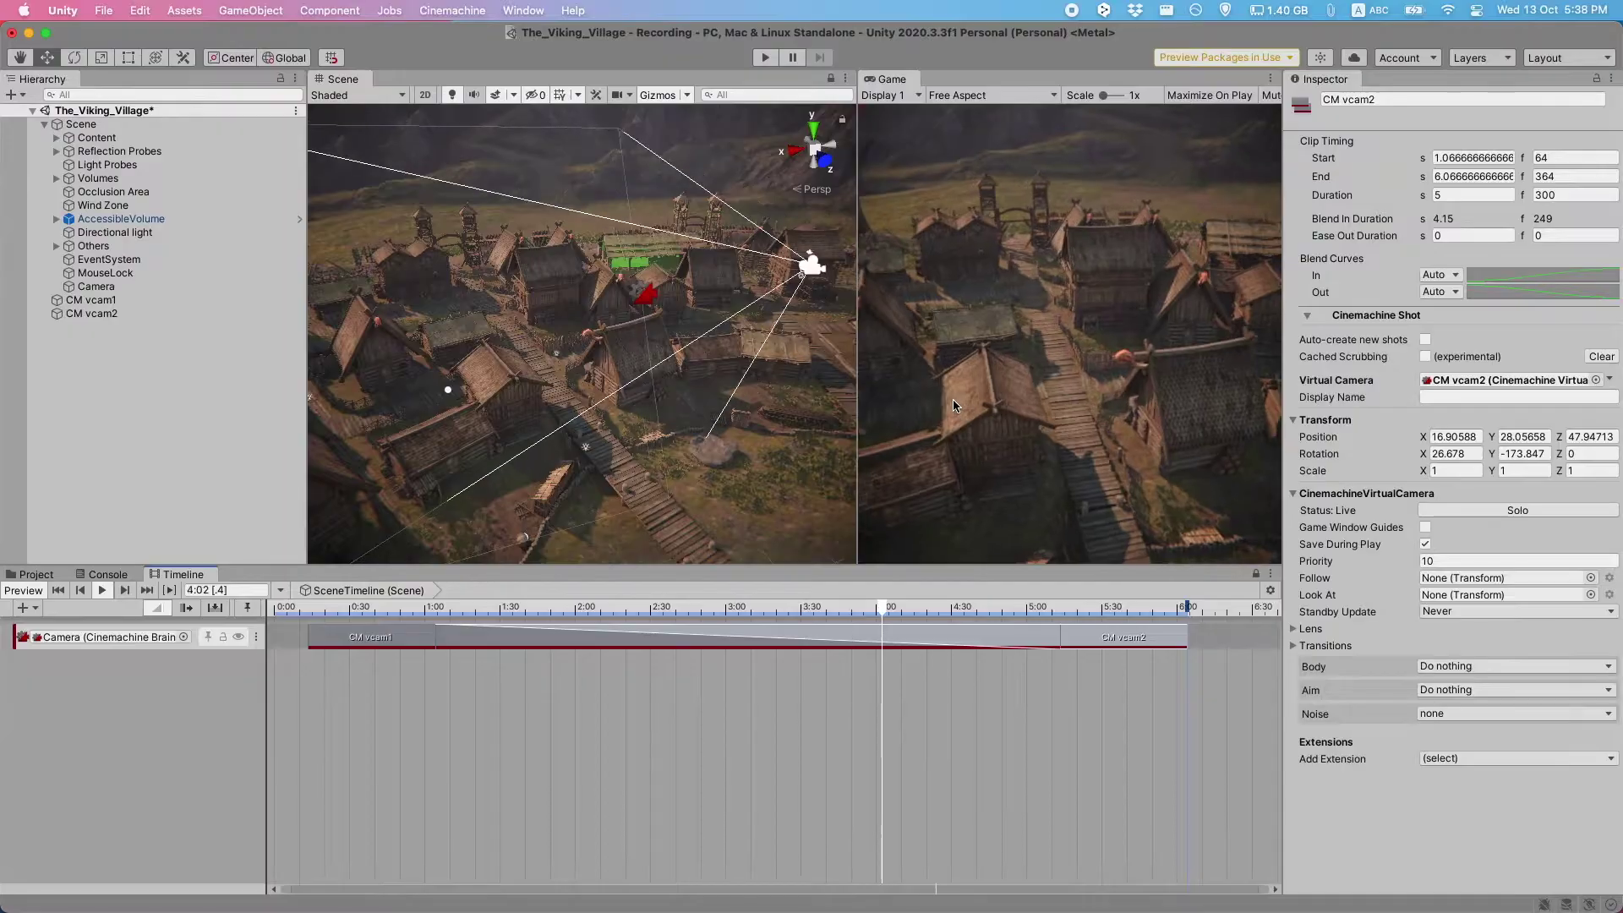
drag(352, 644, 317, 641)
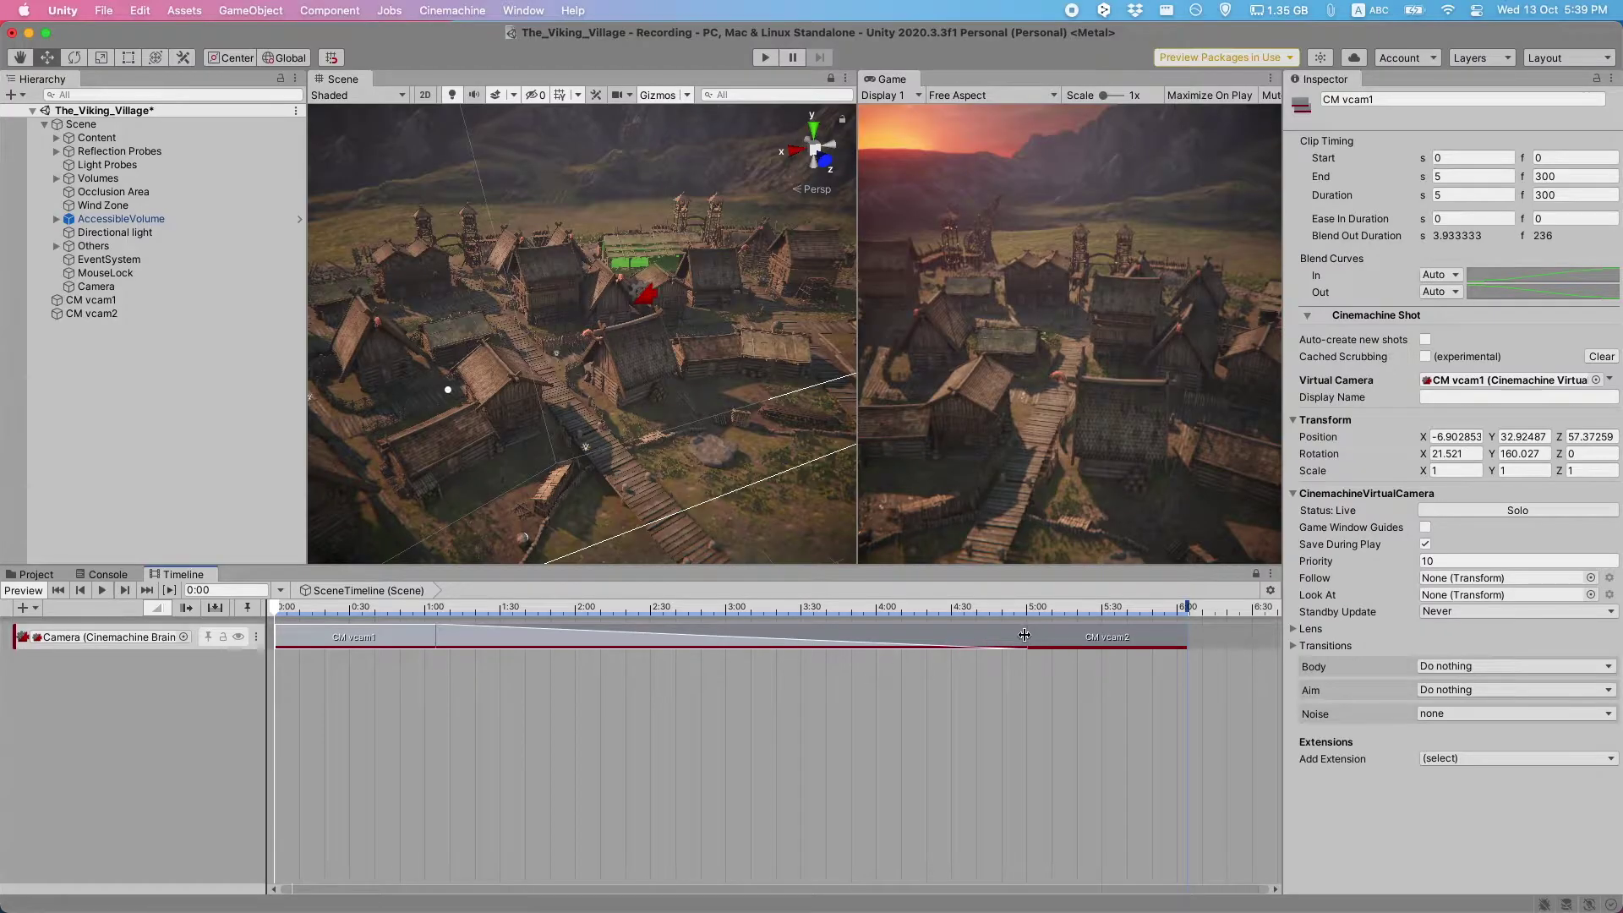
drag(1025, 635, 865, 638)
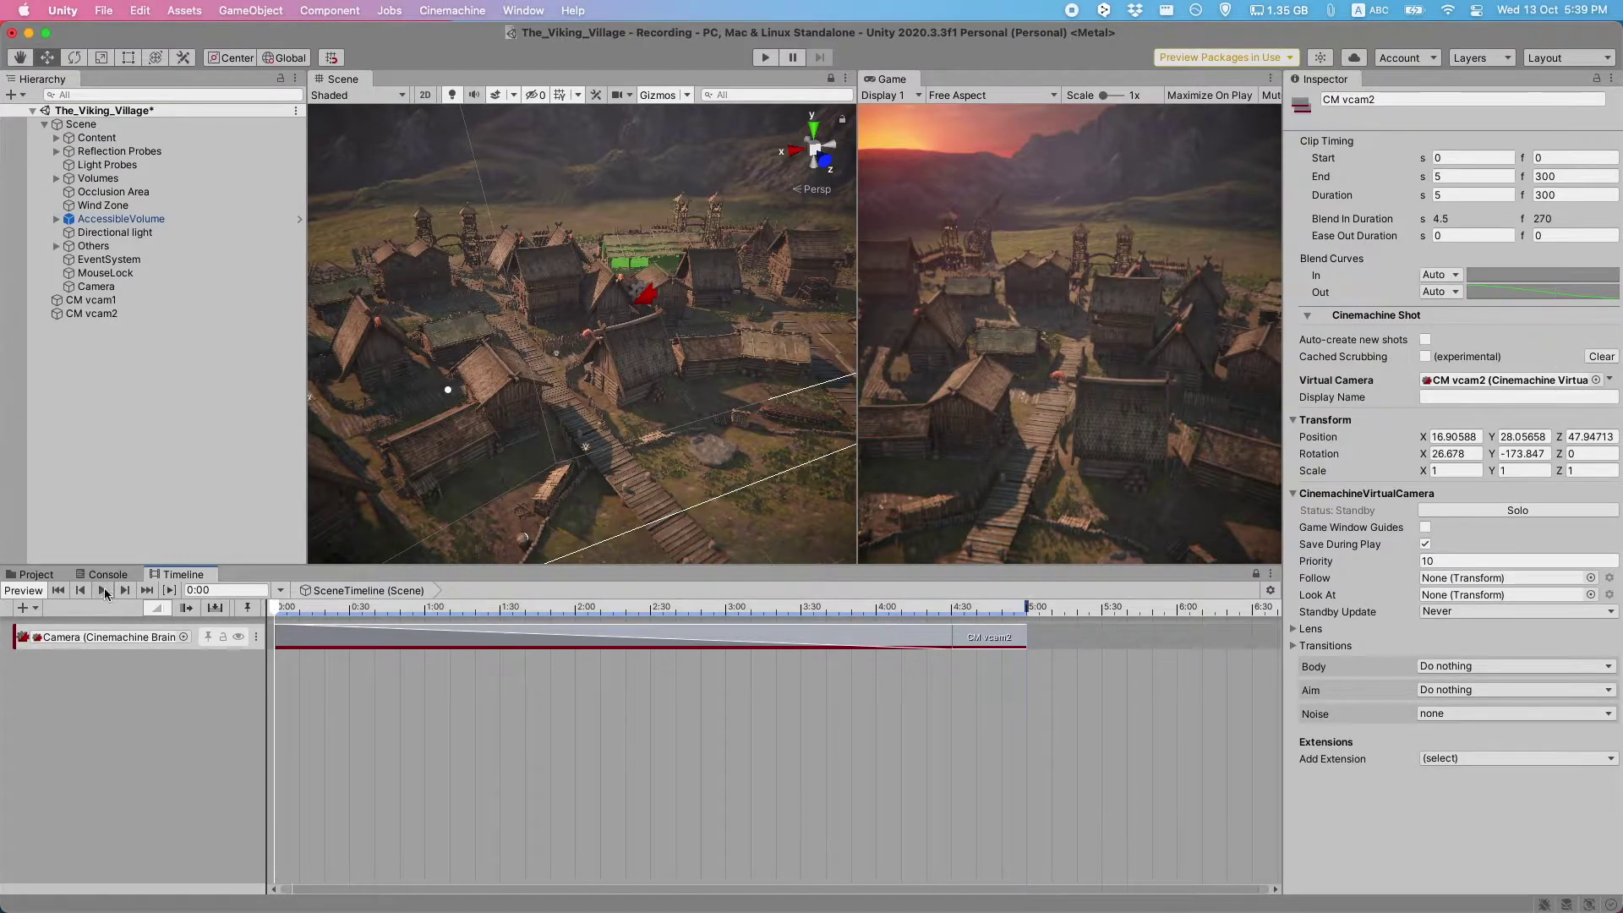
click(103, 591)
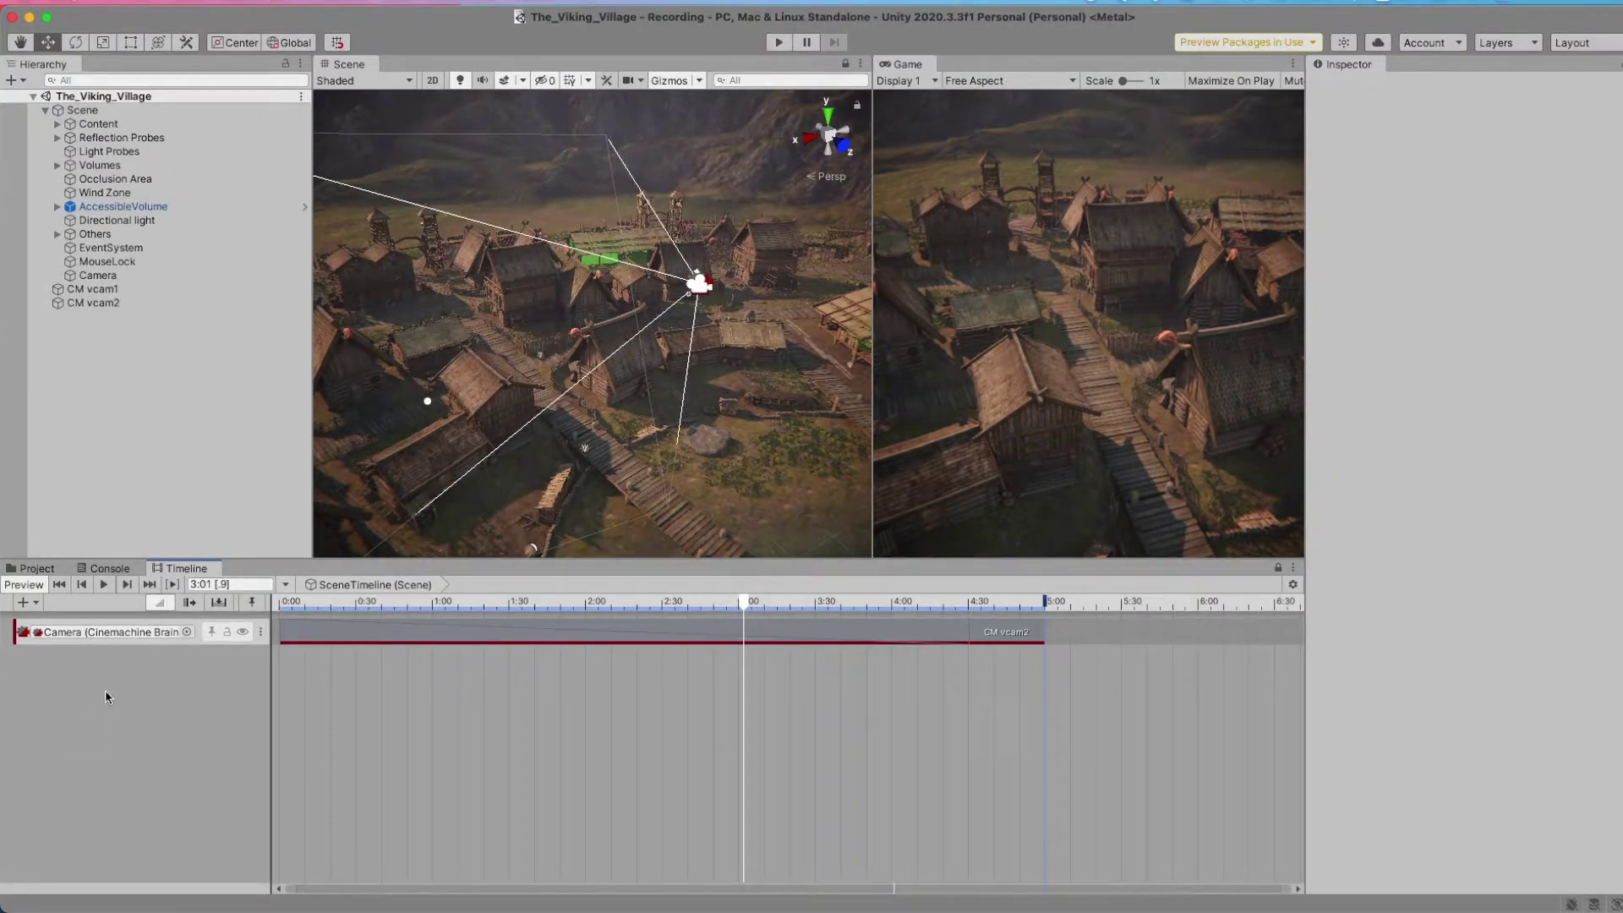
Step: Add a Recorder Track below the Camera track and give it a 5-second RecorderClip
right_click(107, 697)
mouse_move(195, 853)
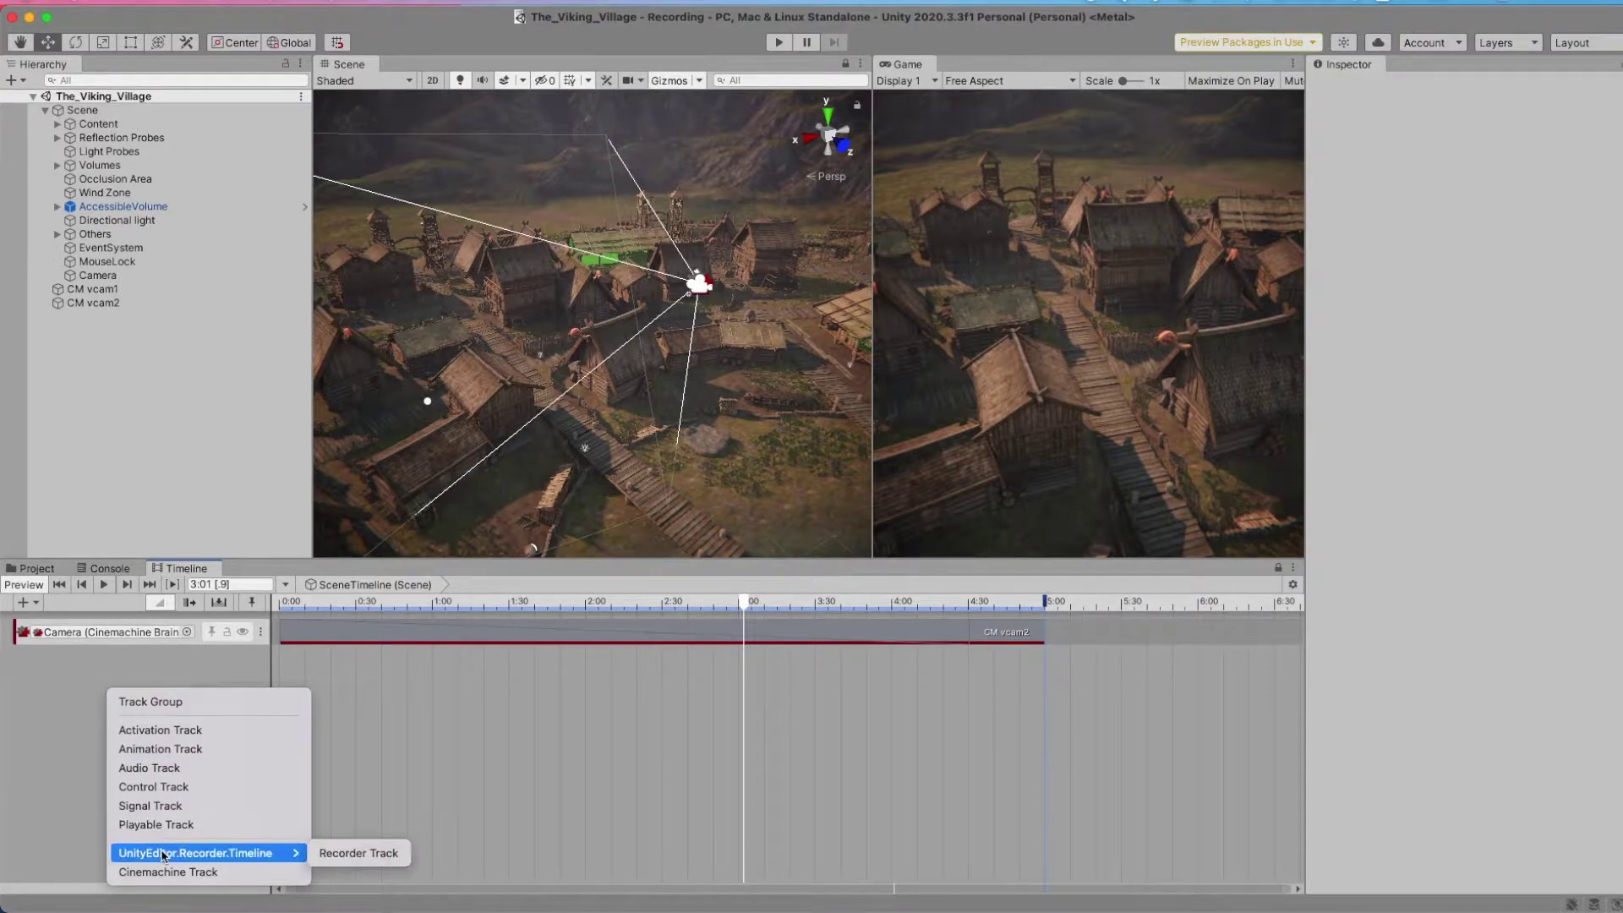
click(348, 855)
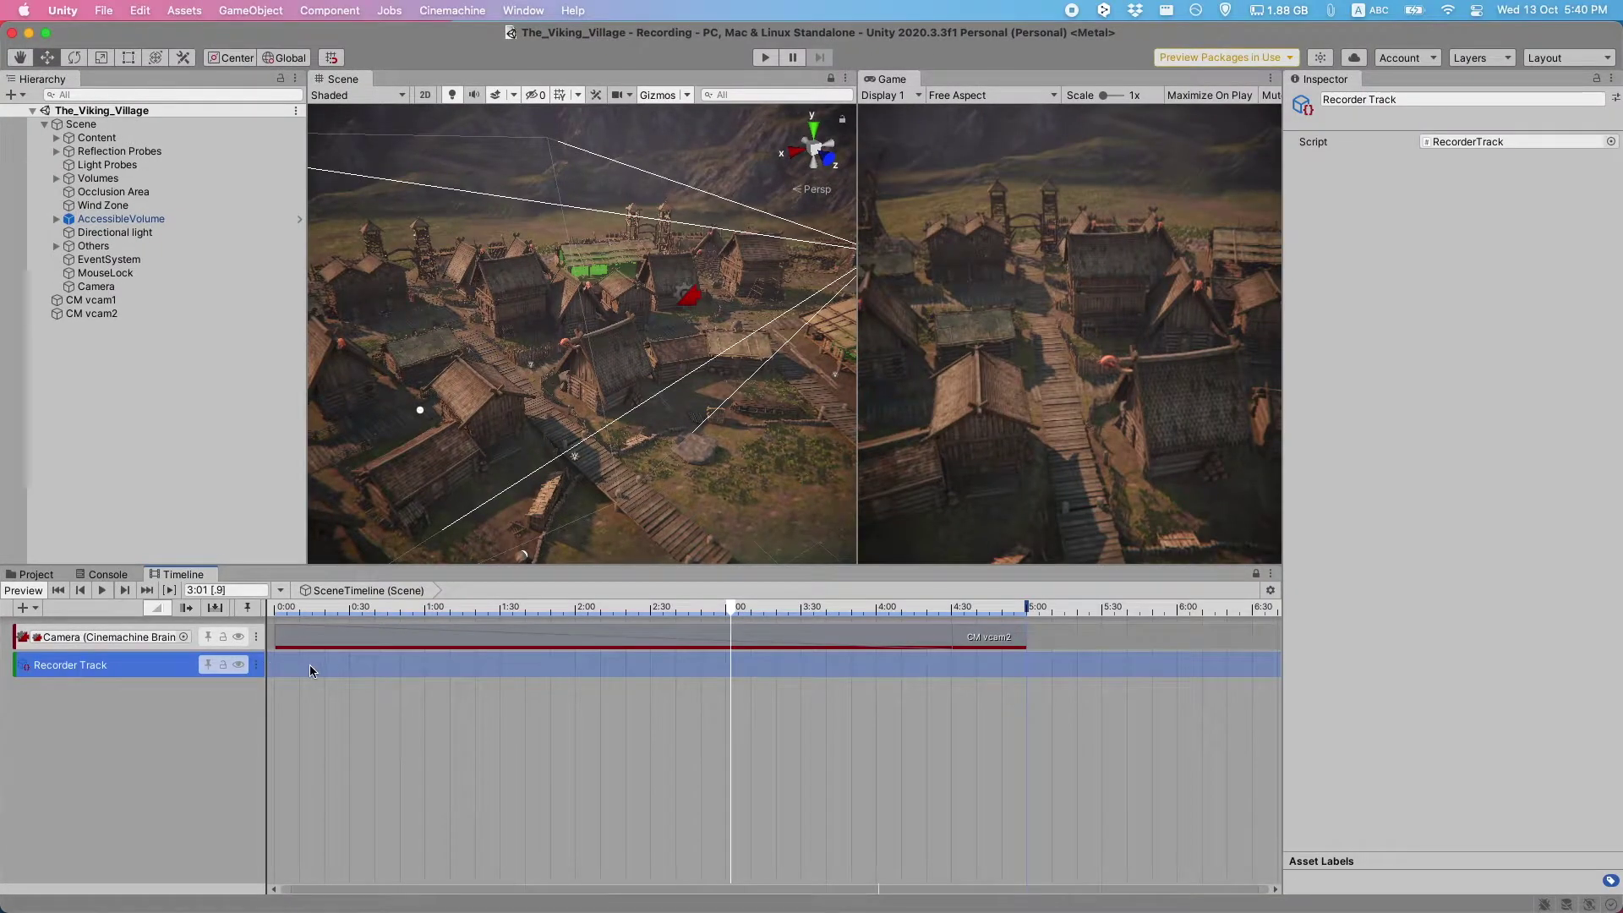
right_click(310, 664)
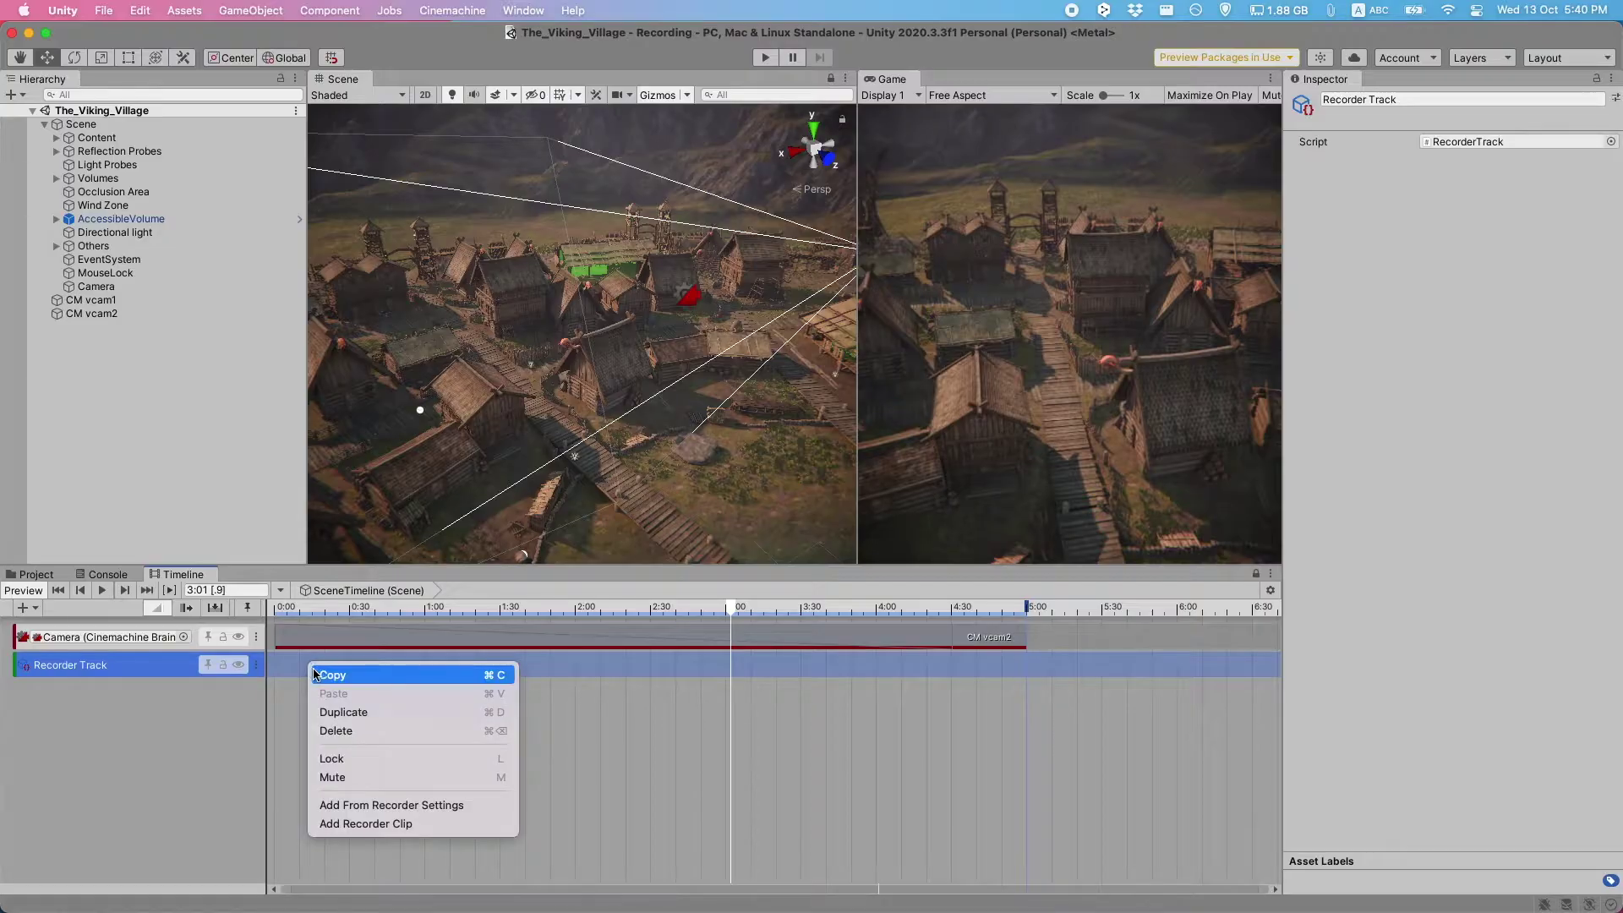
click(400, 827)
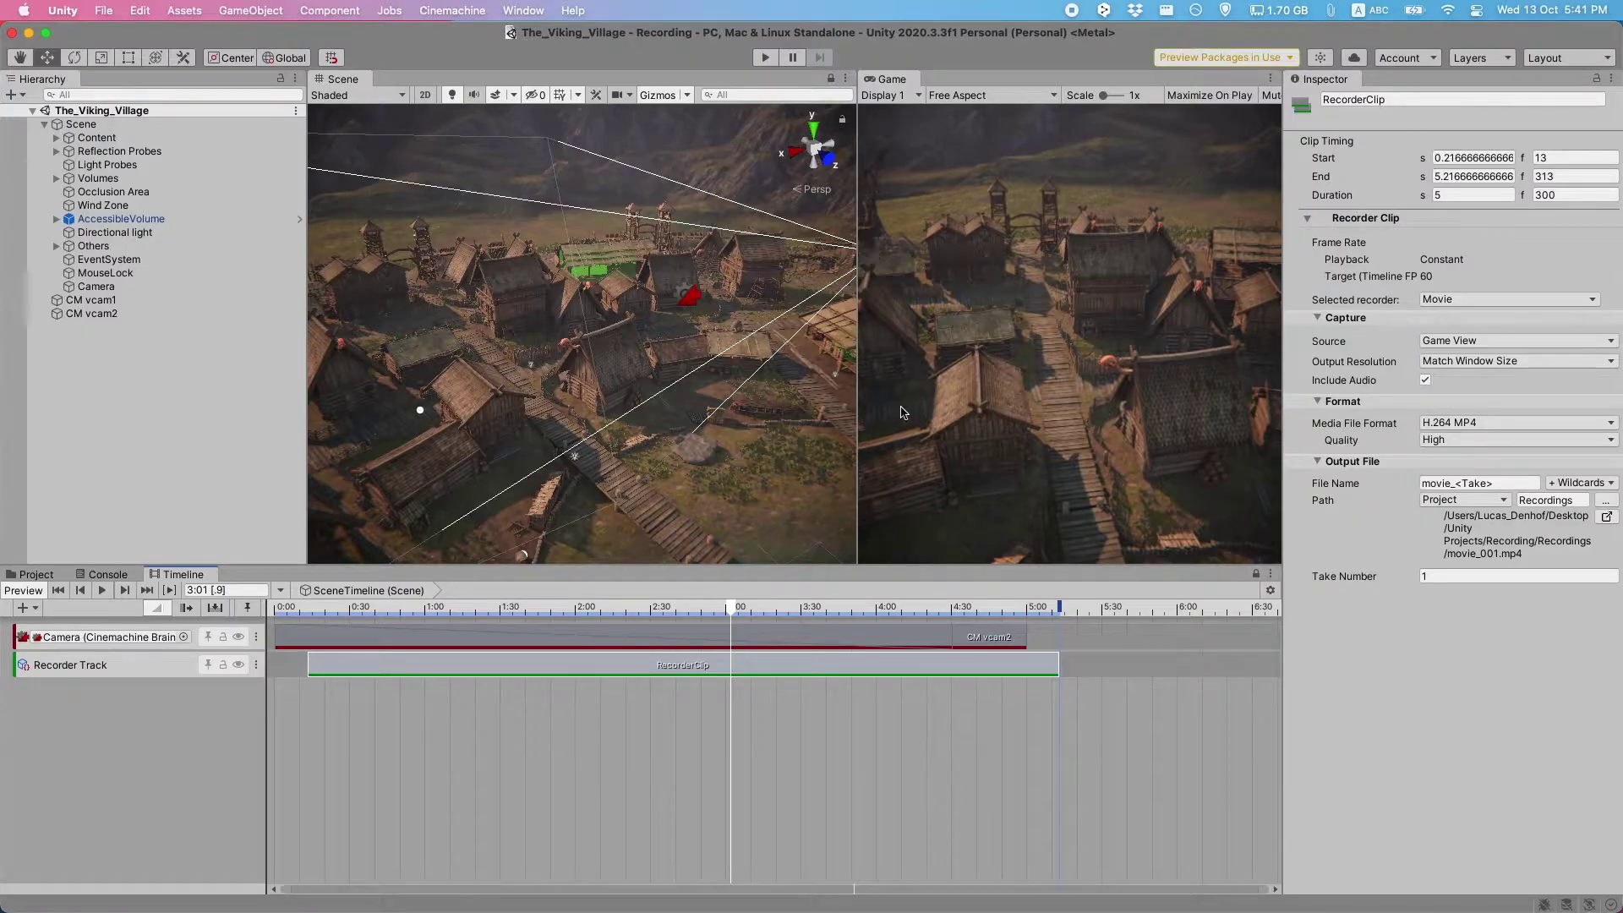
Step: Align the RecorderClip to 0–5 s and record the Game View as a Movie at FHD 1080p, 16:9
drag(377, 666, 333, 670)
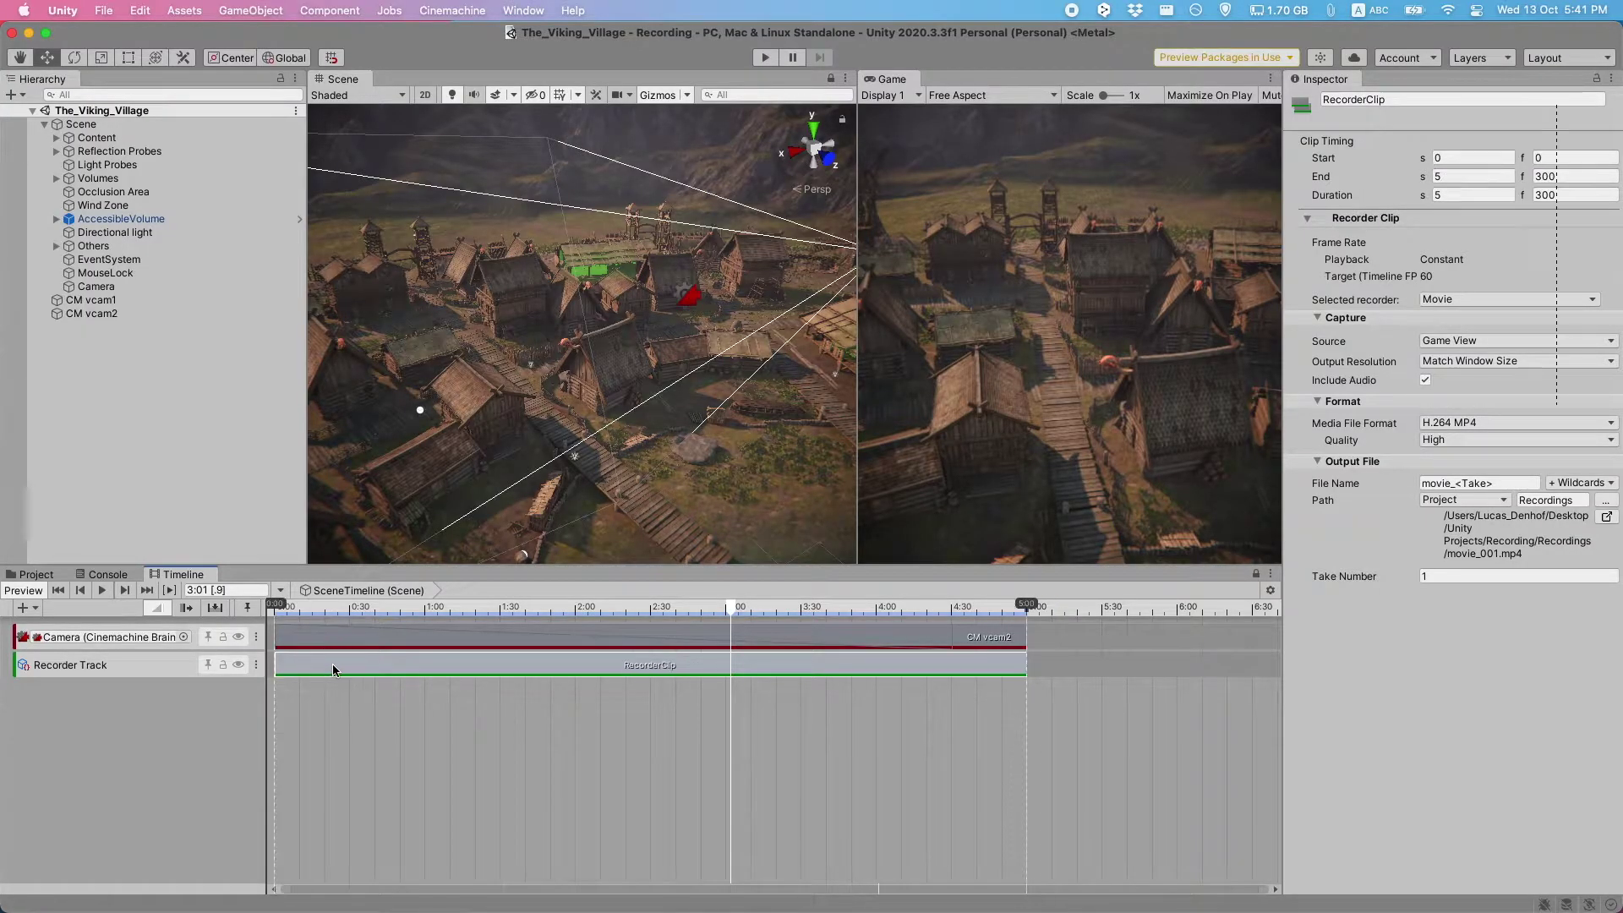
mouse_move(1022, 663)
mouse_down()
mouse_move(1134, 656)
mouse_move(624, 683)
mouse_move(1030, 669)
mouse_up()
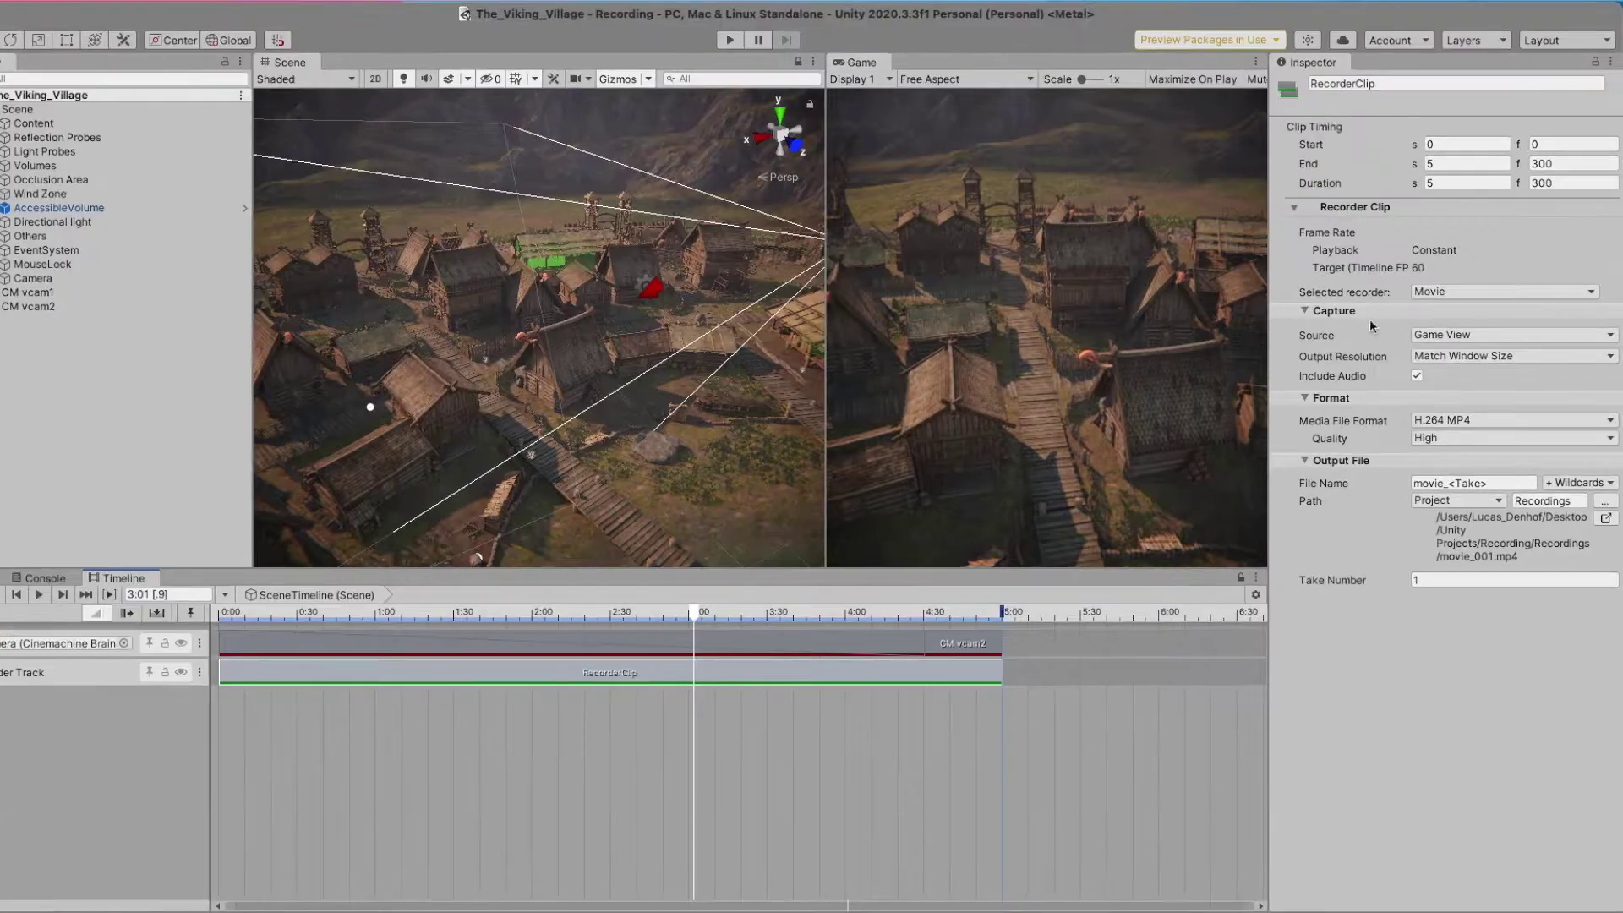
click(1453, 295)
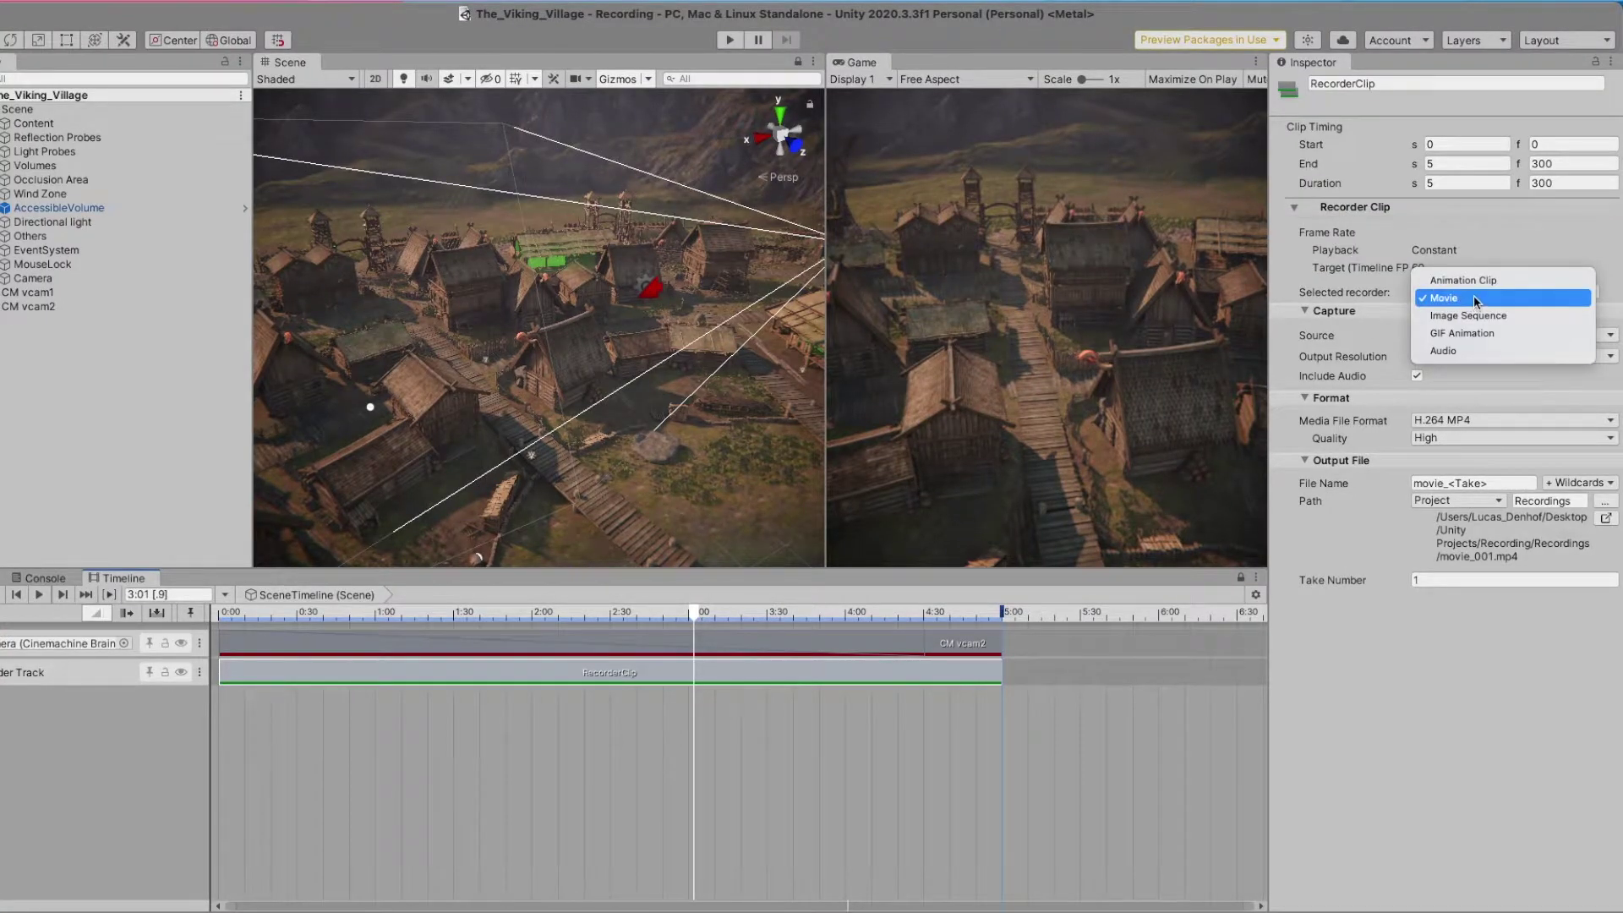
click(1469, 627)
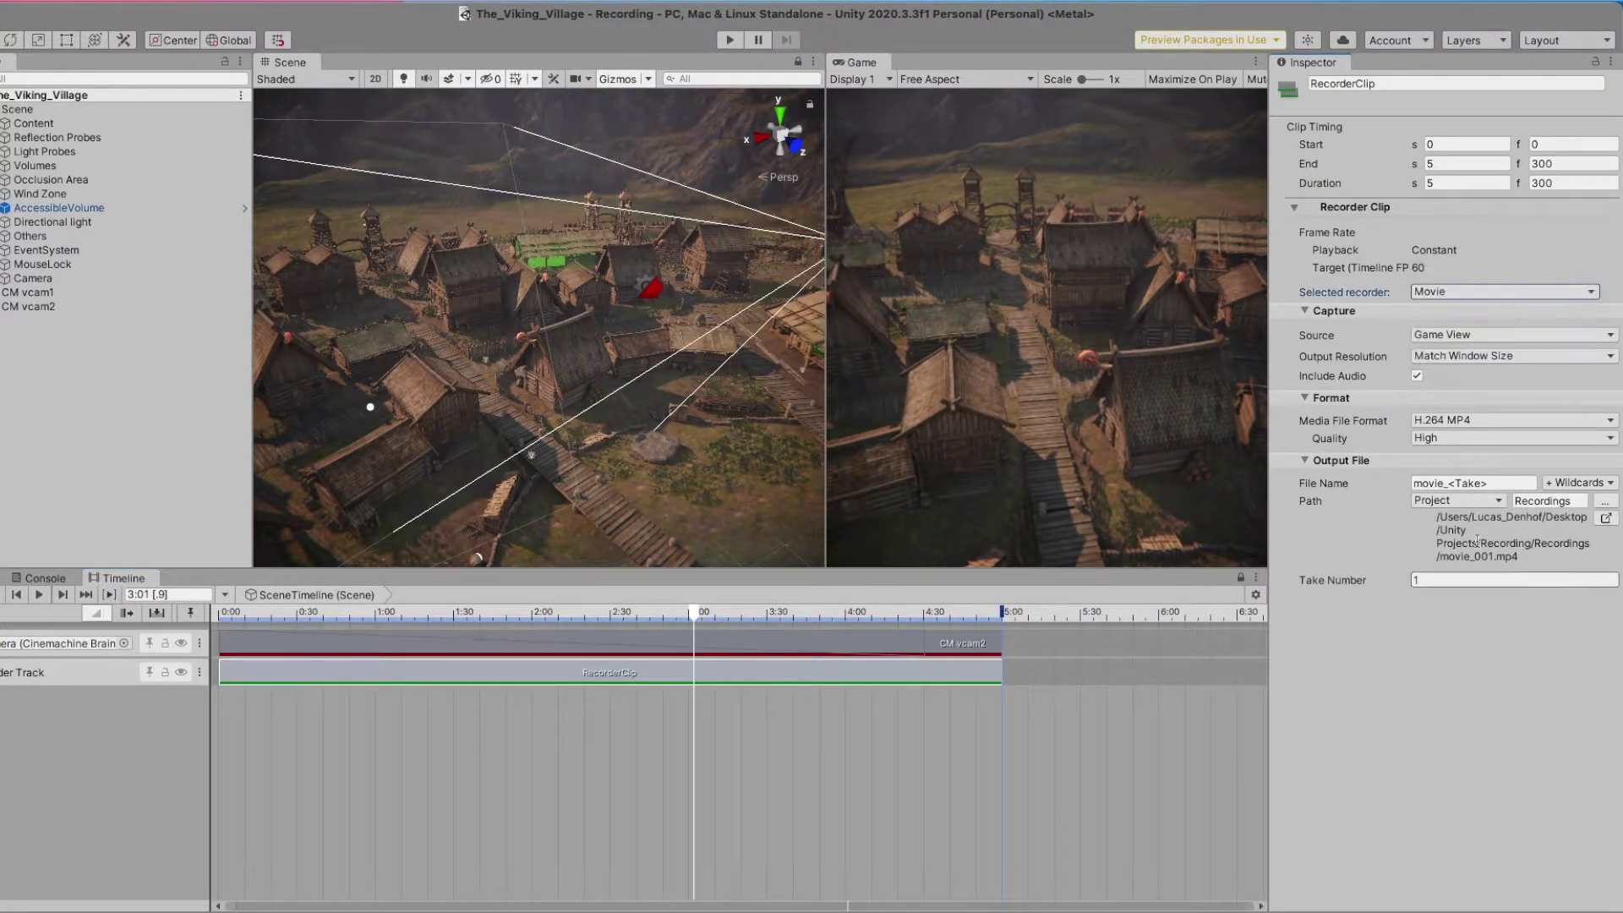
click(1447, 335)
click(1455, 464)
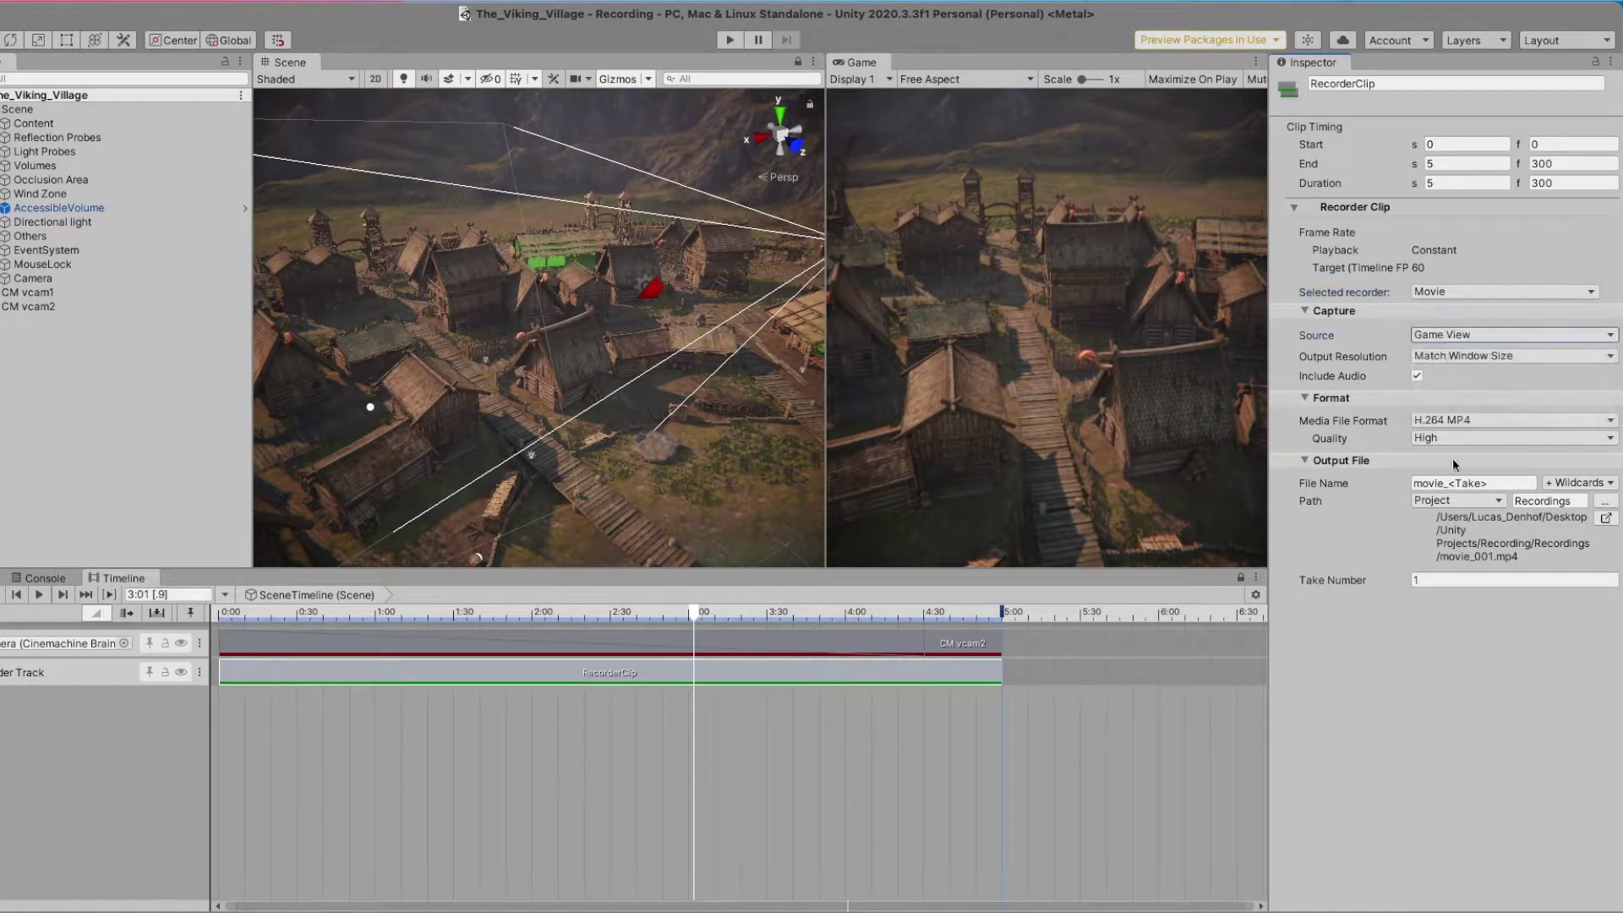
click(1464, 356)
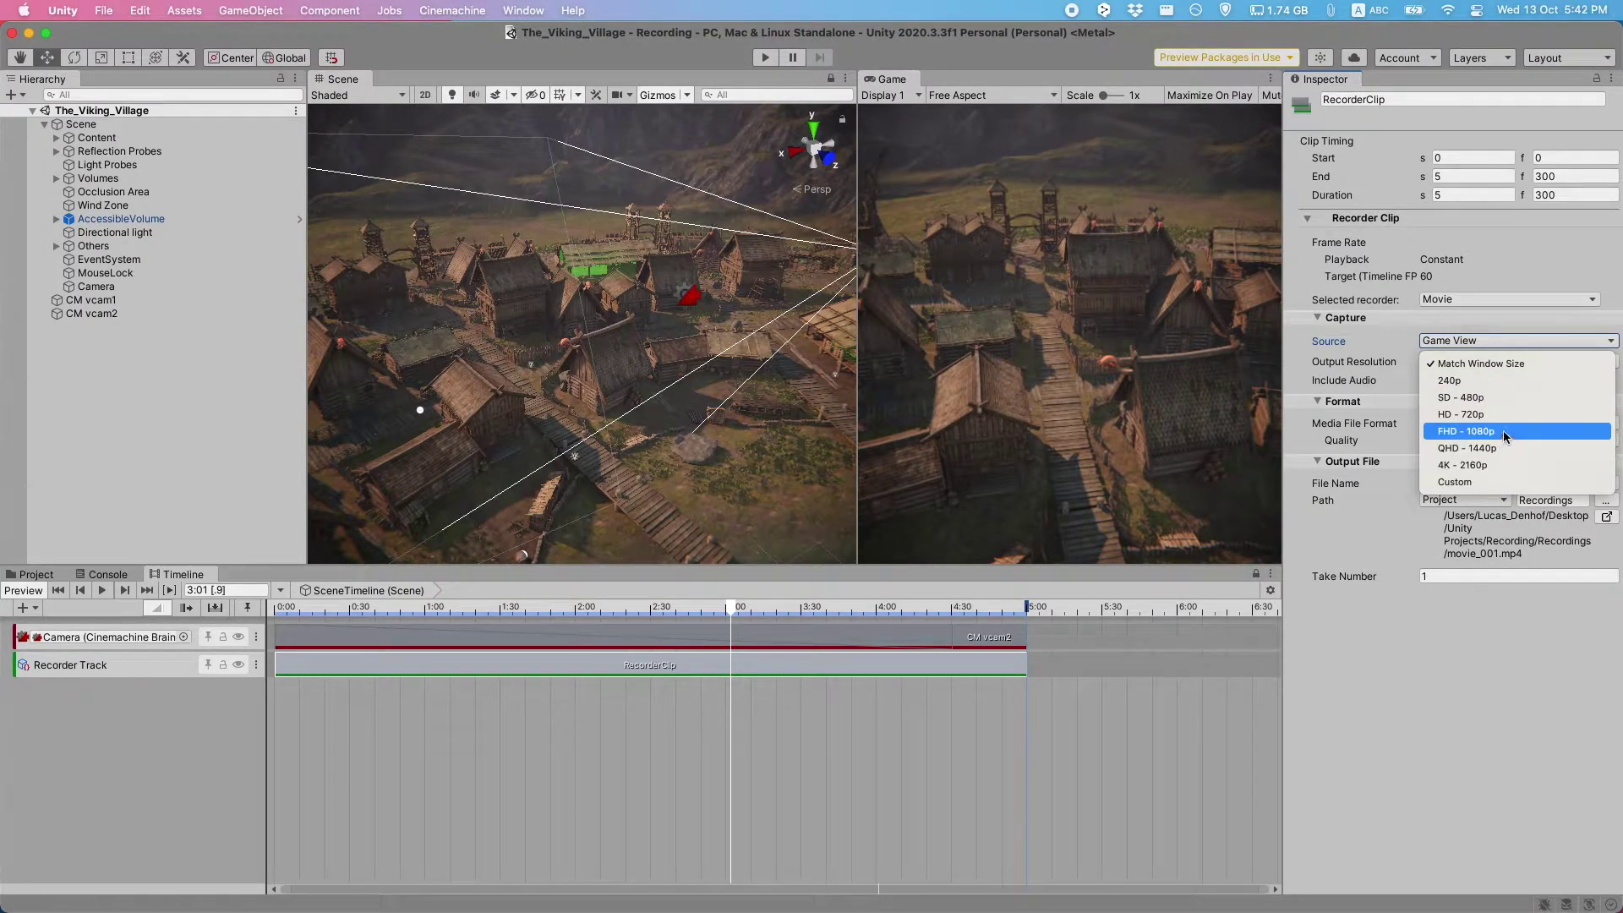
click(1504, 433)
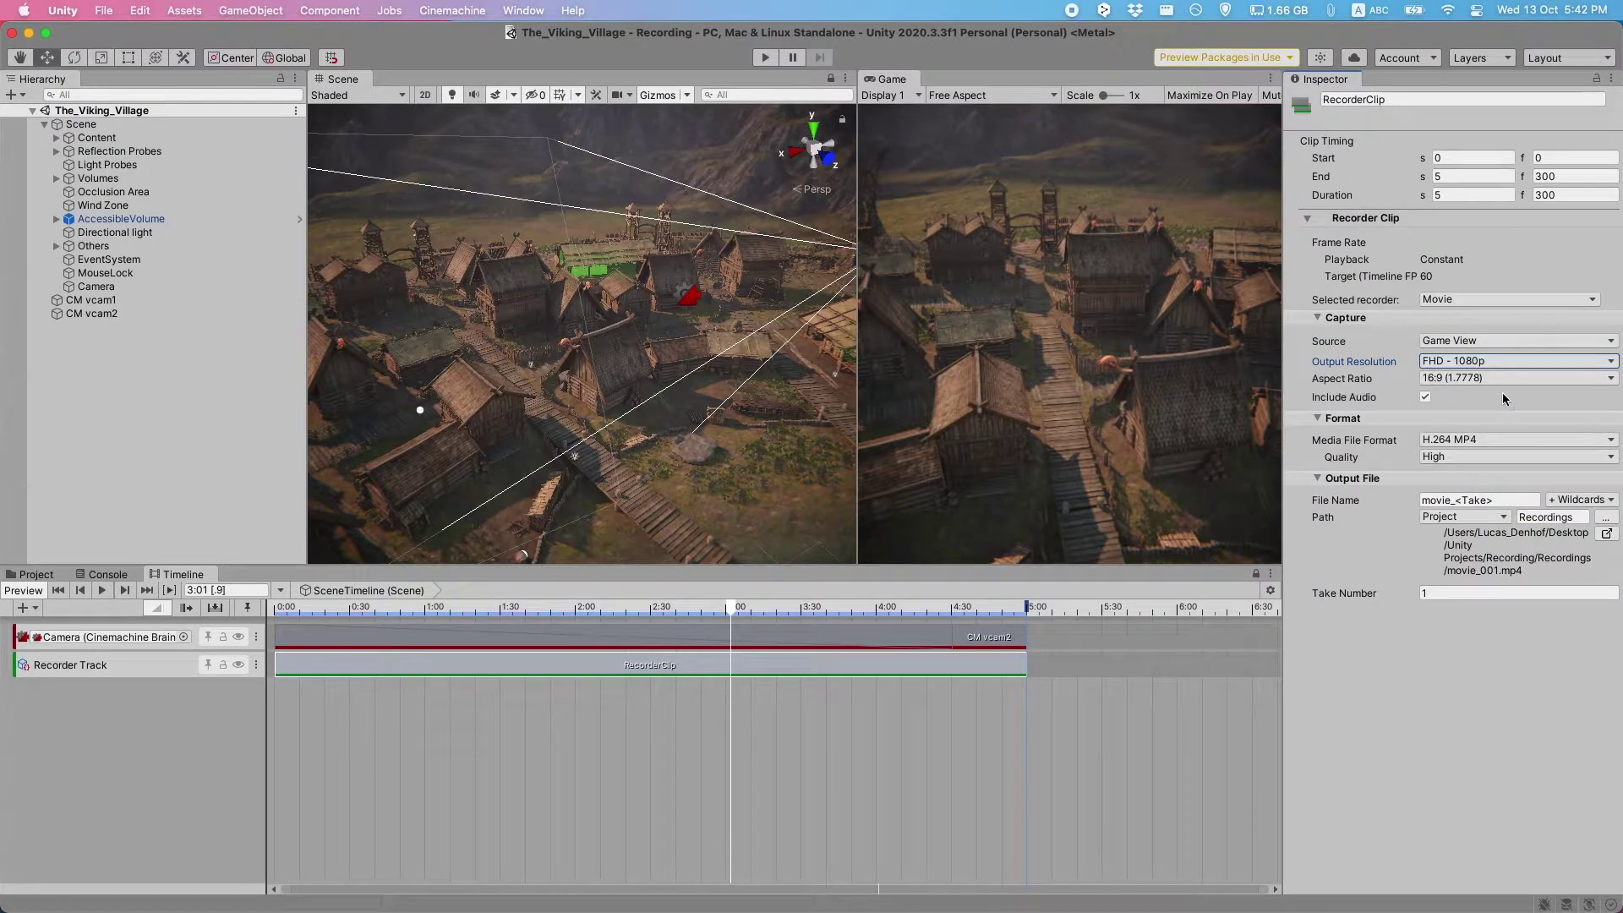
click(1503, 378)
click(1456, 666)
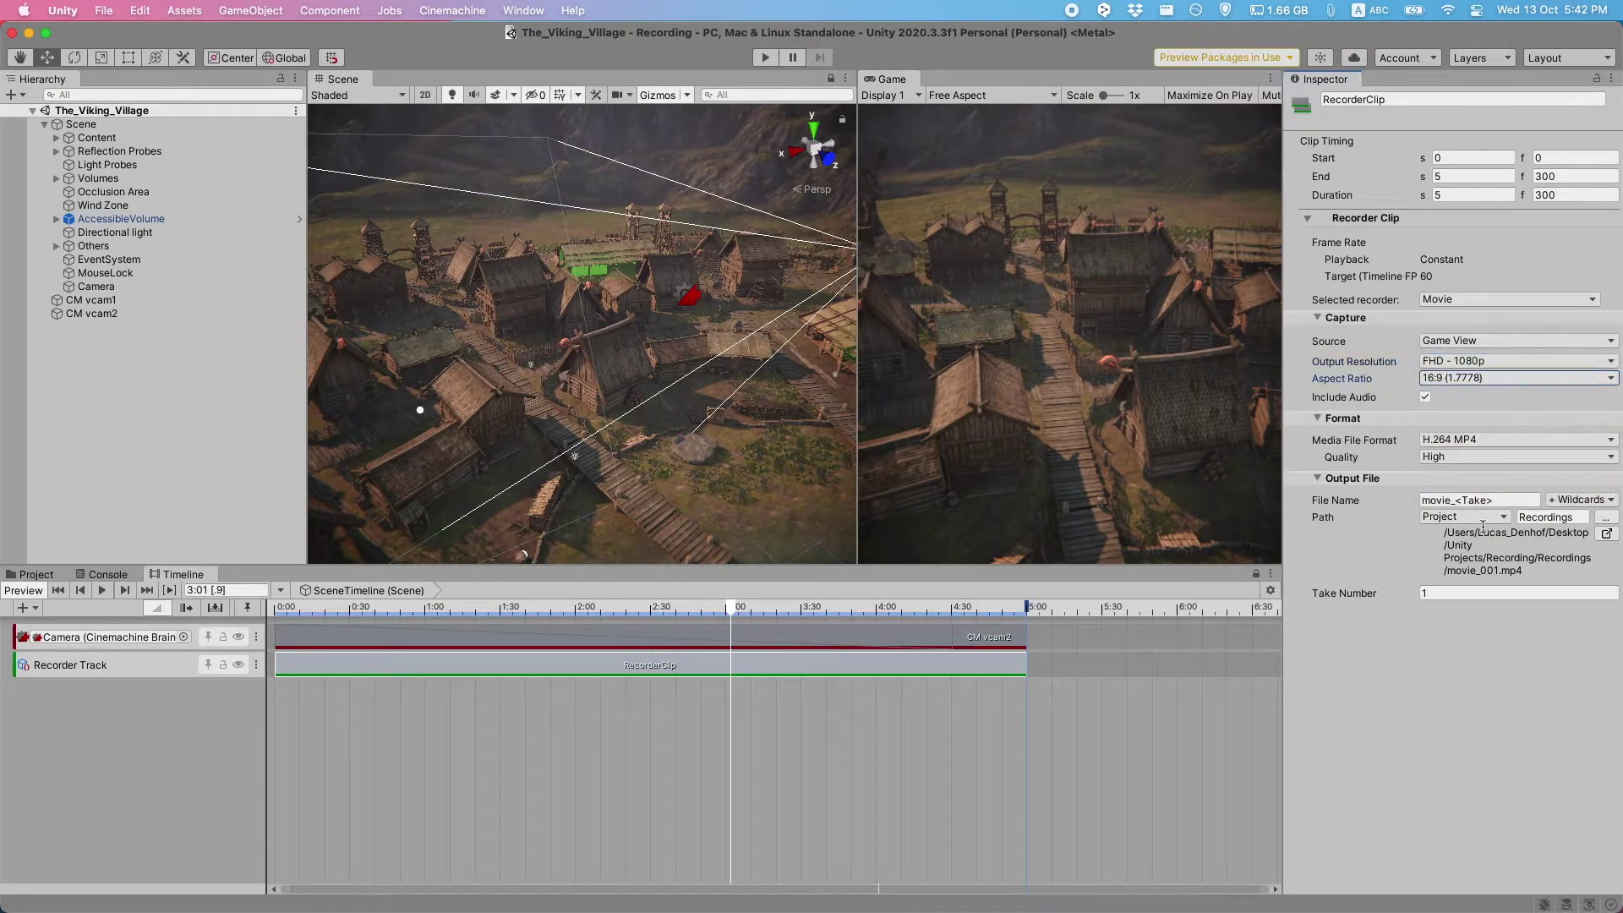
Step: Exclude audio and keep H.264 MP4 format at High quality
click(1425, 399)
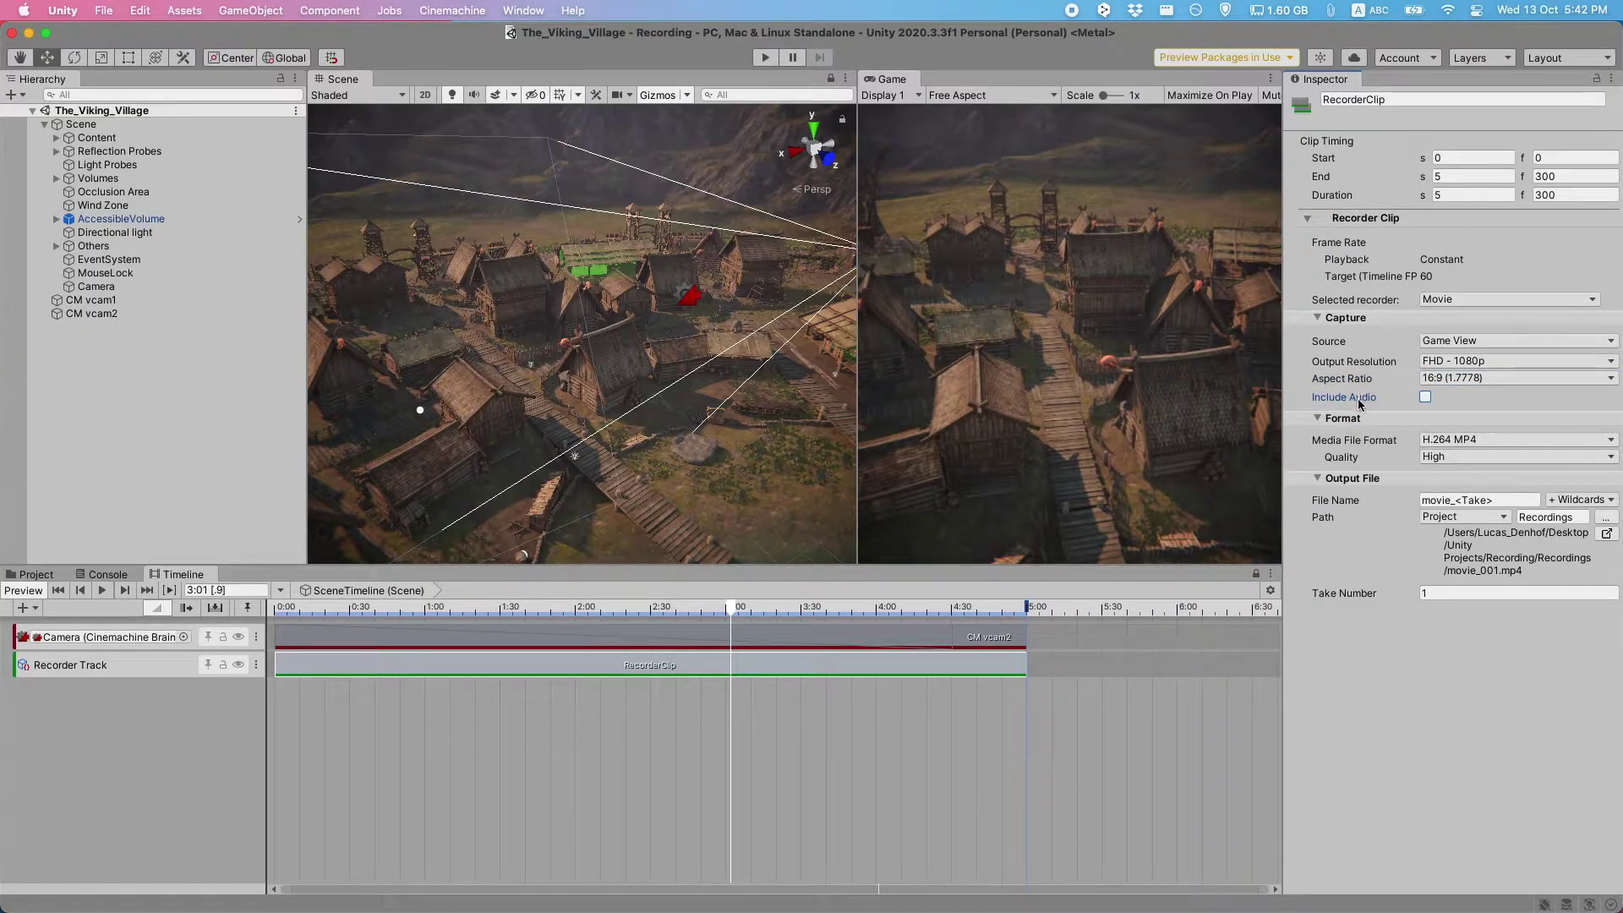
click(1437, 439)
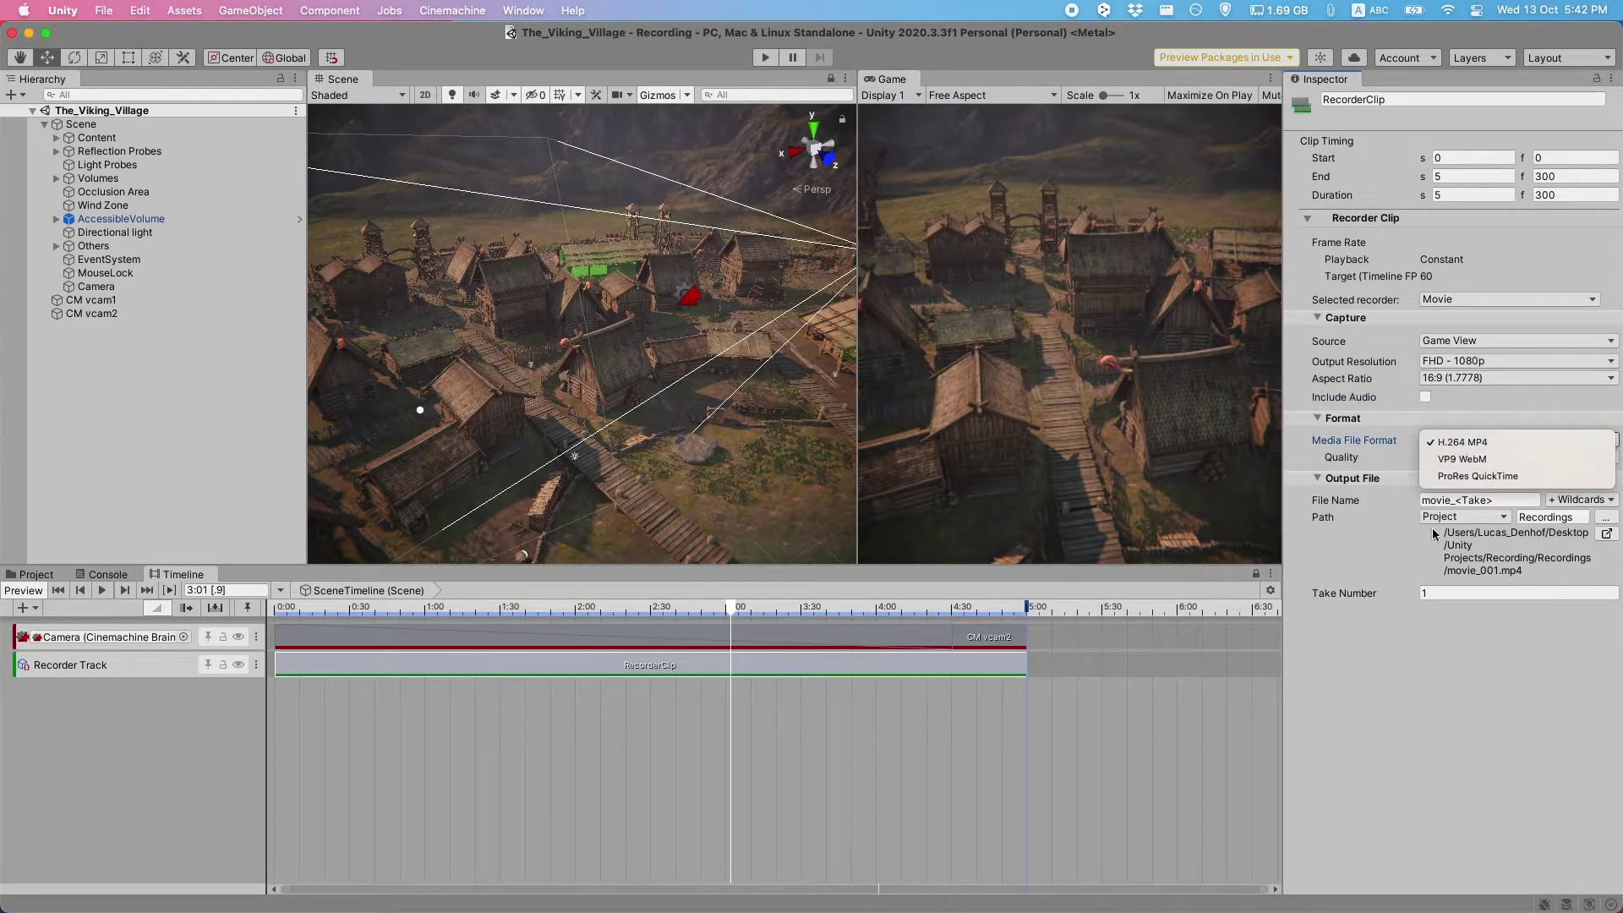
click(1454, 646)
click(1444, 459)
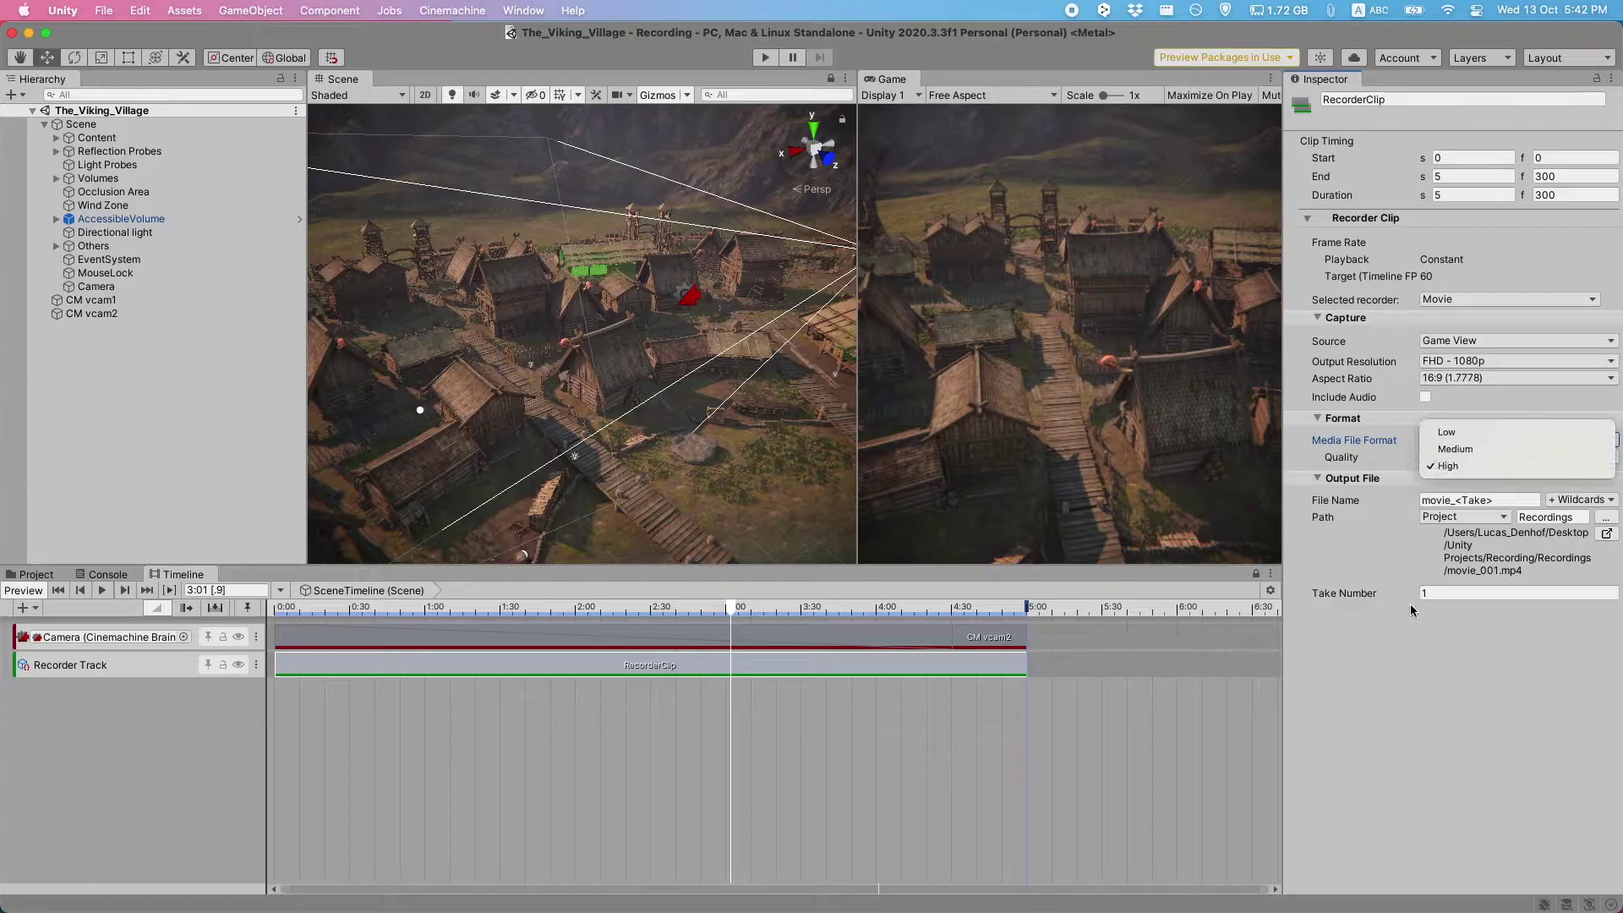
click(1437, 670)
Step: Name the output file TestMovie_<Take> and save it to the Desktop
click(1395, 503)
click(1571, 498)
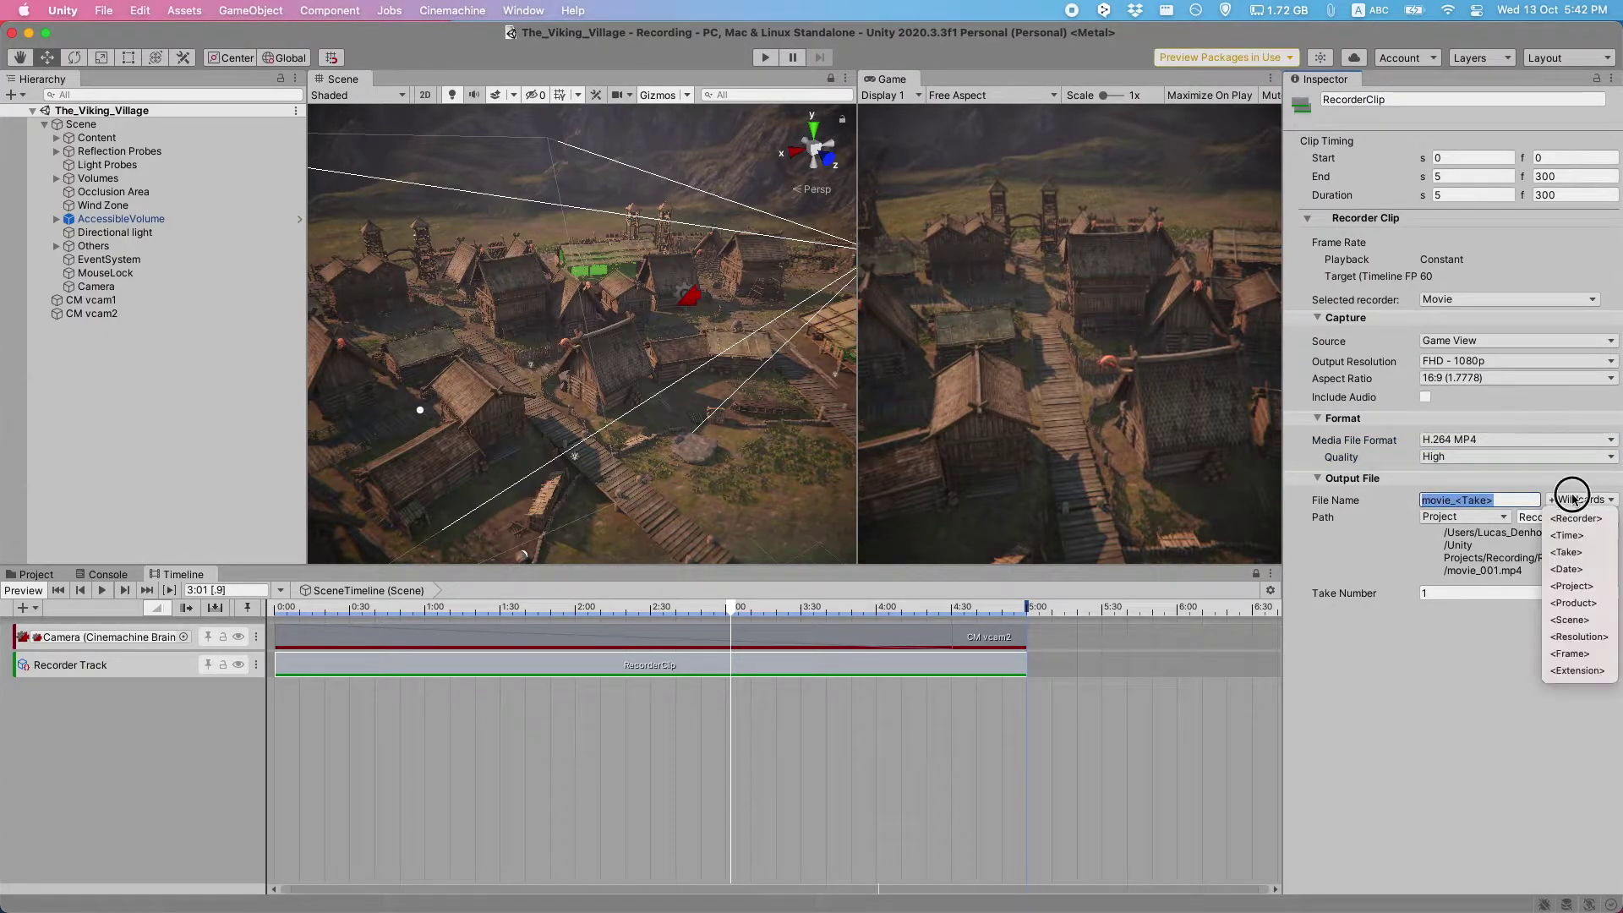
click(1482, 724)
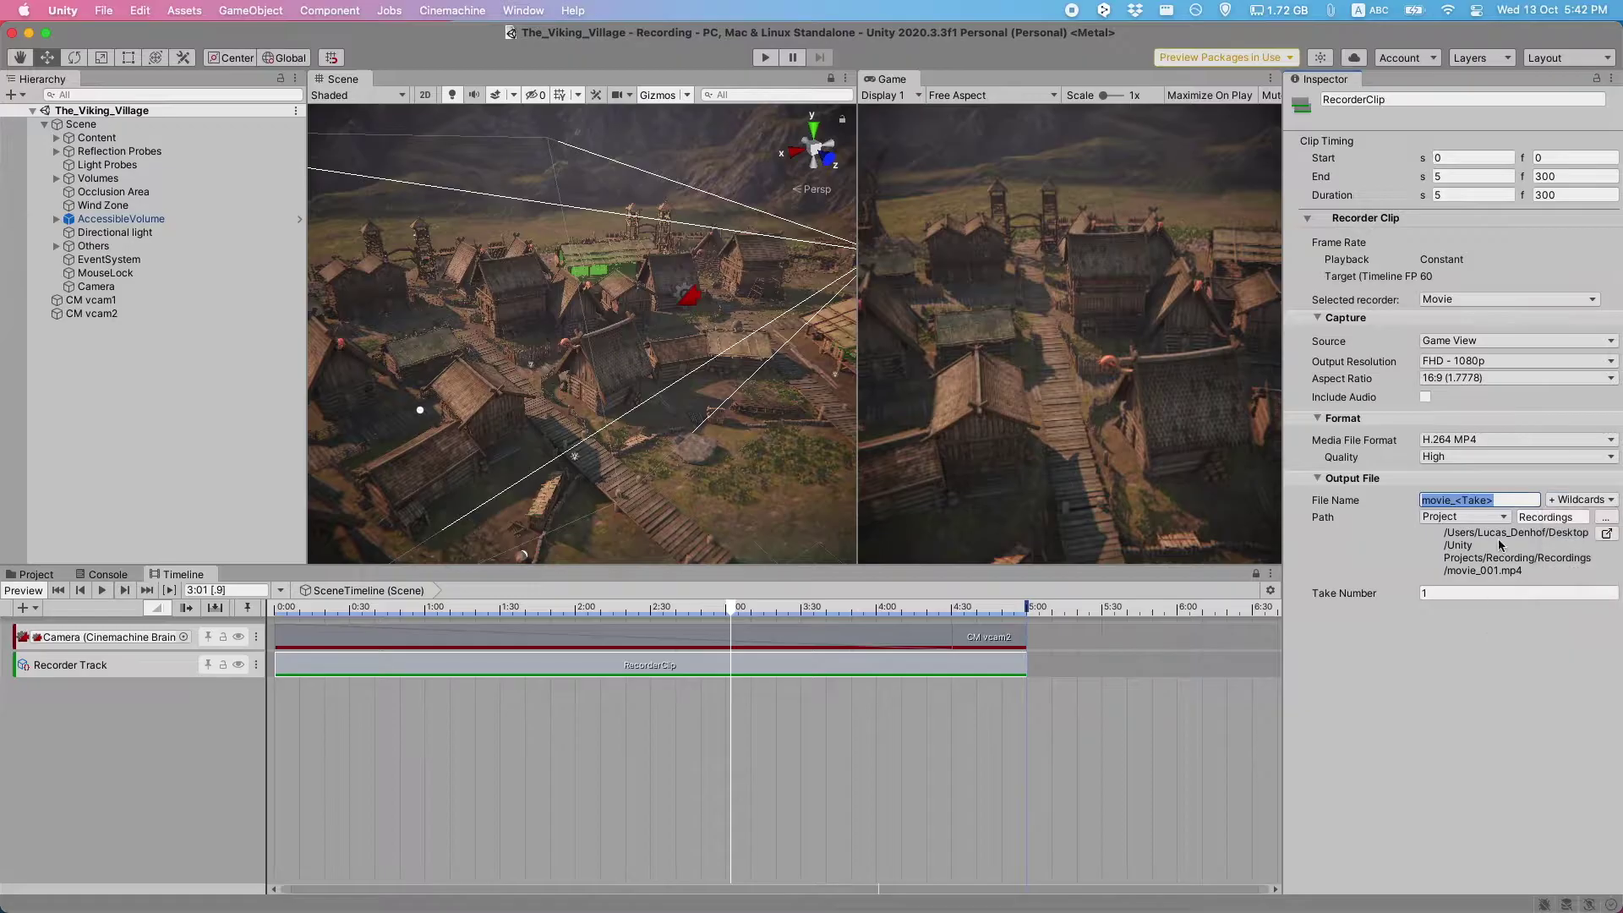
click(1464, 499)
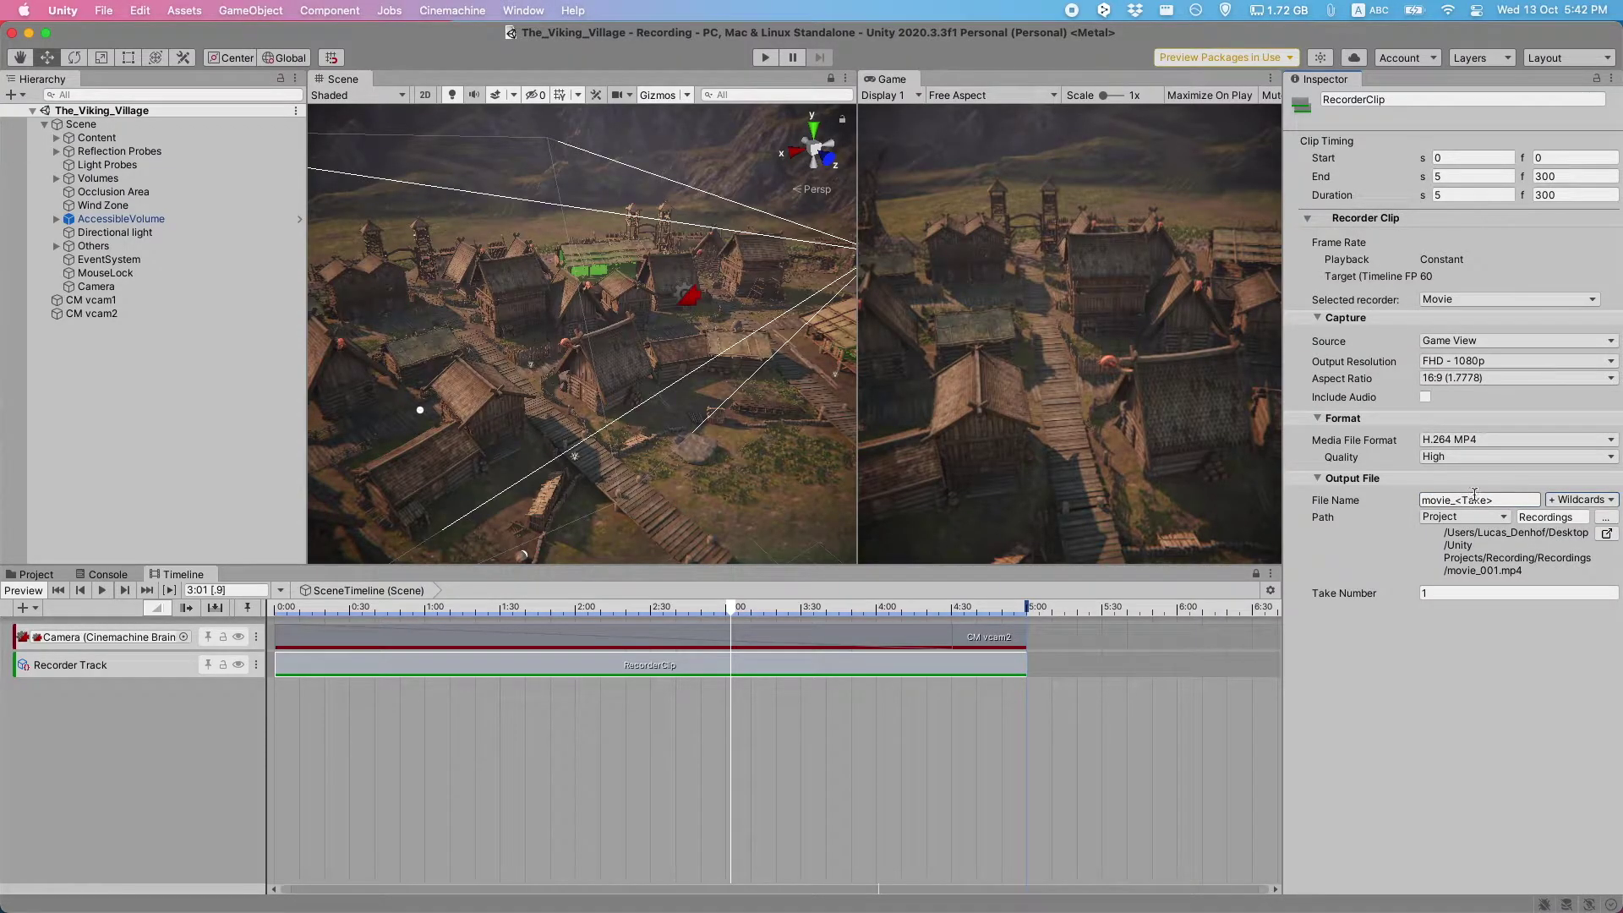
drag(1426, 499, 1494, 527)
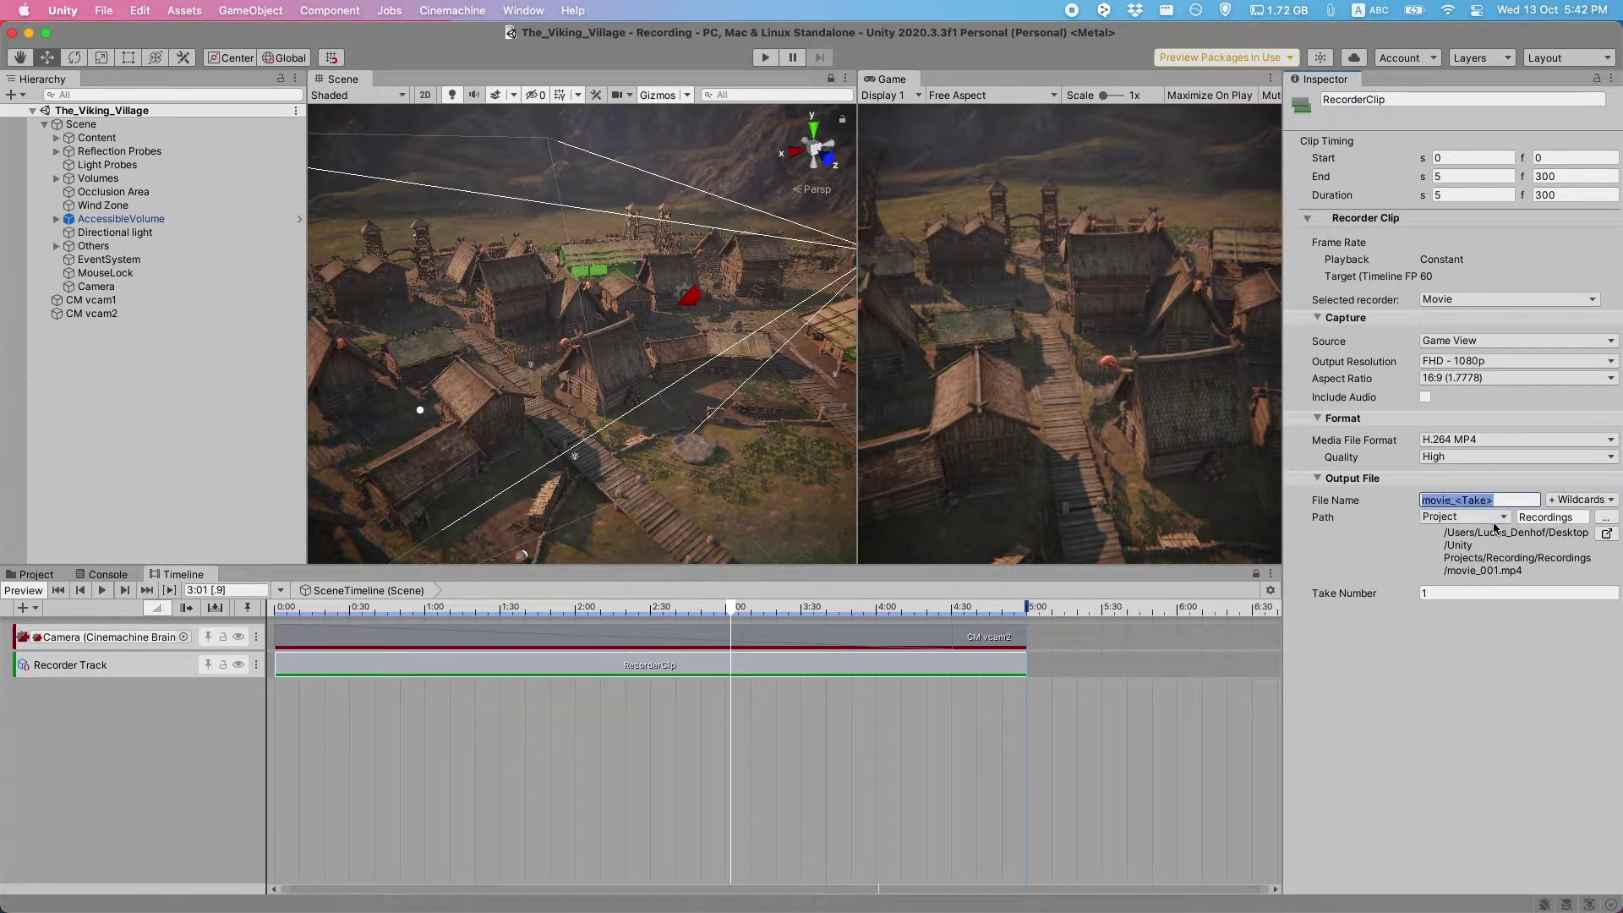
key(Left)
key(BackSpace)
text(TestM)
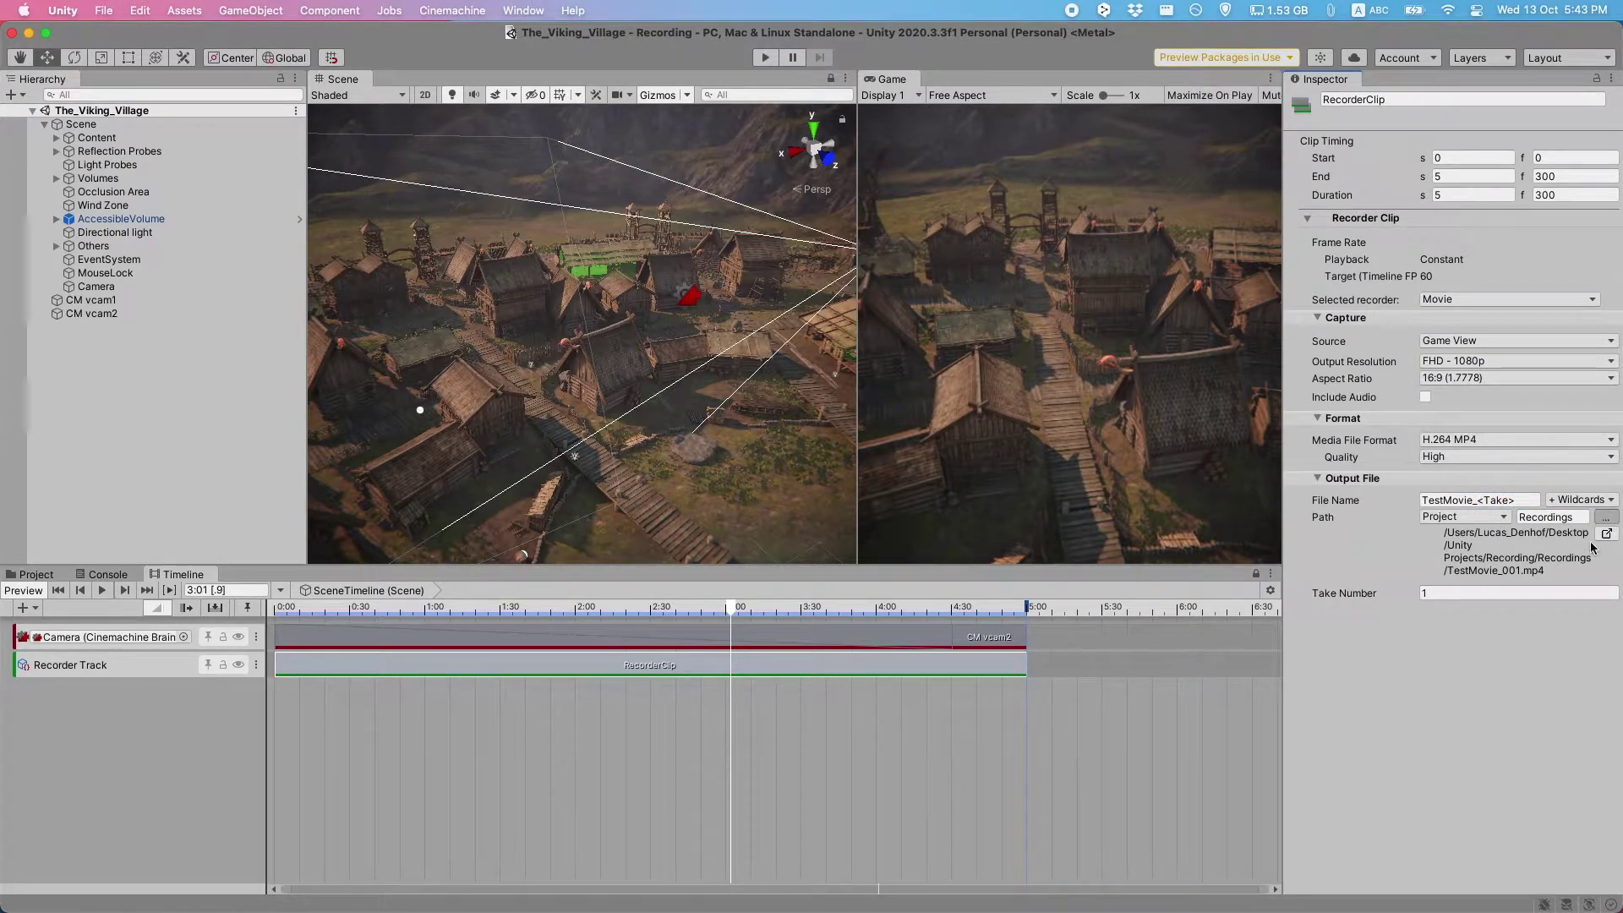
click(1605, 516)
click(557, 213)
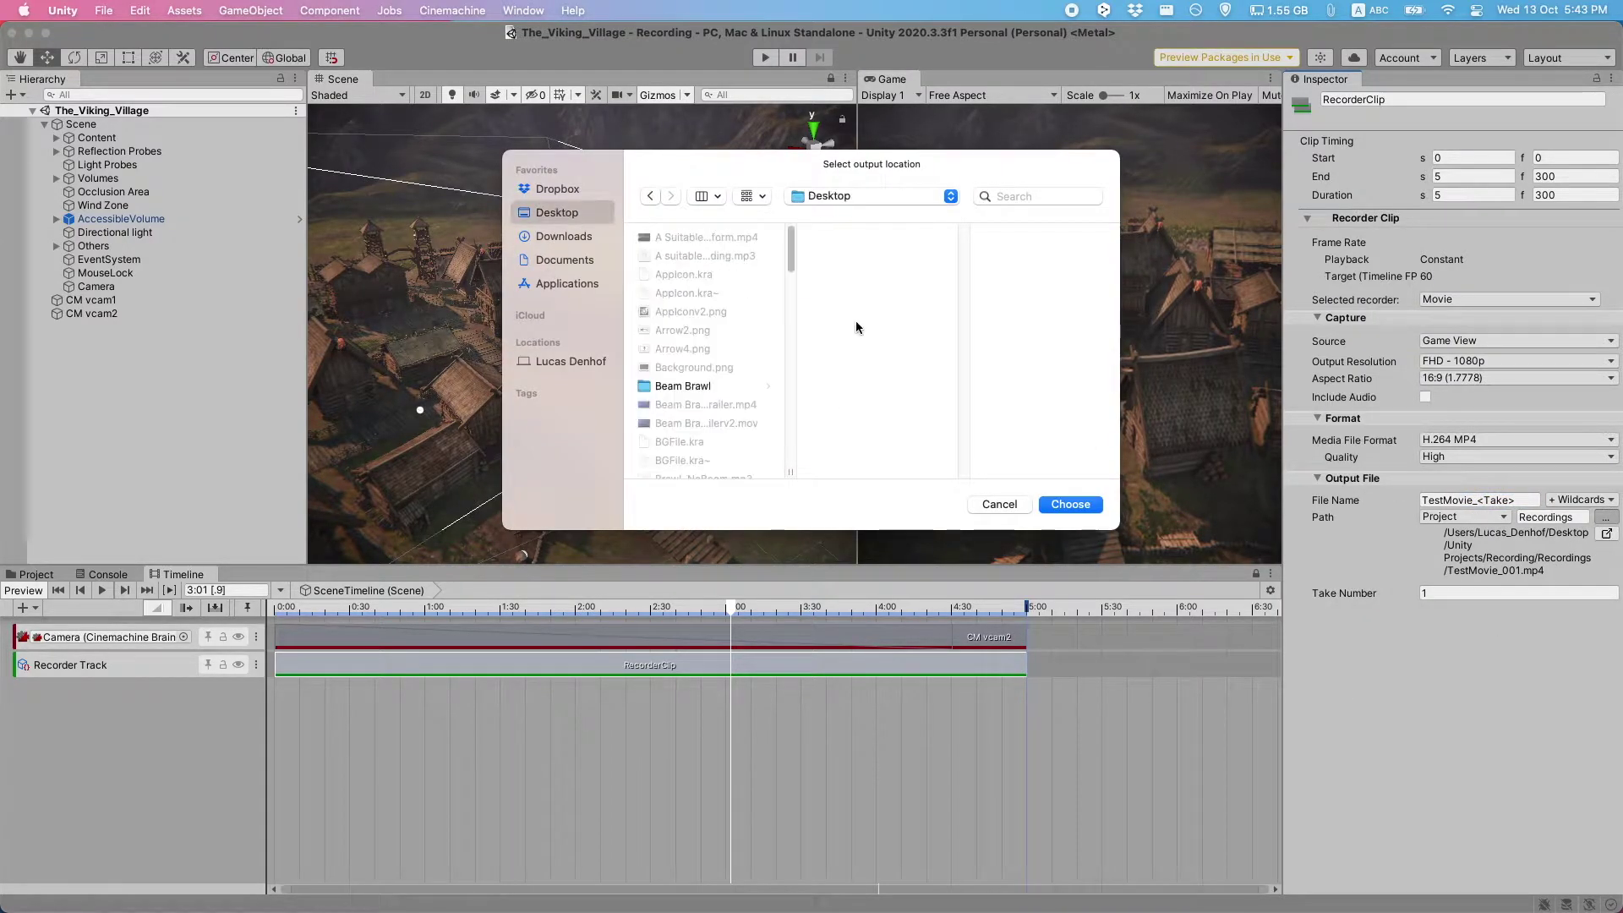
click(1070, 504)
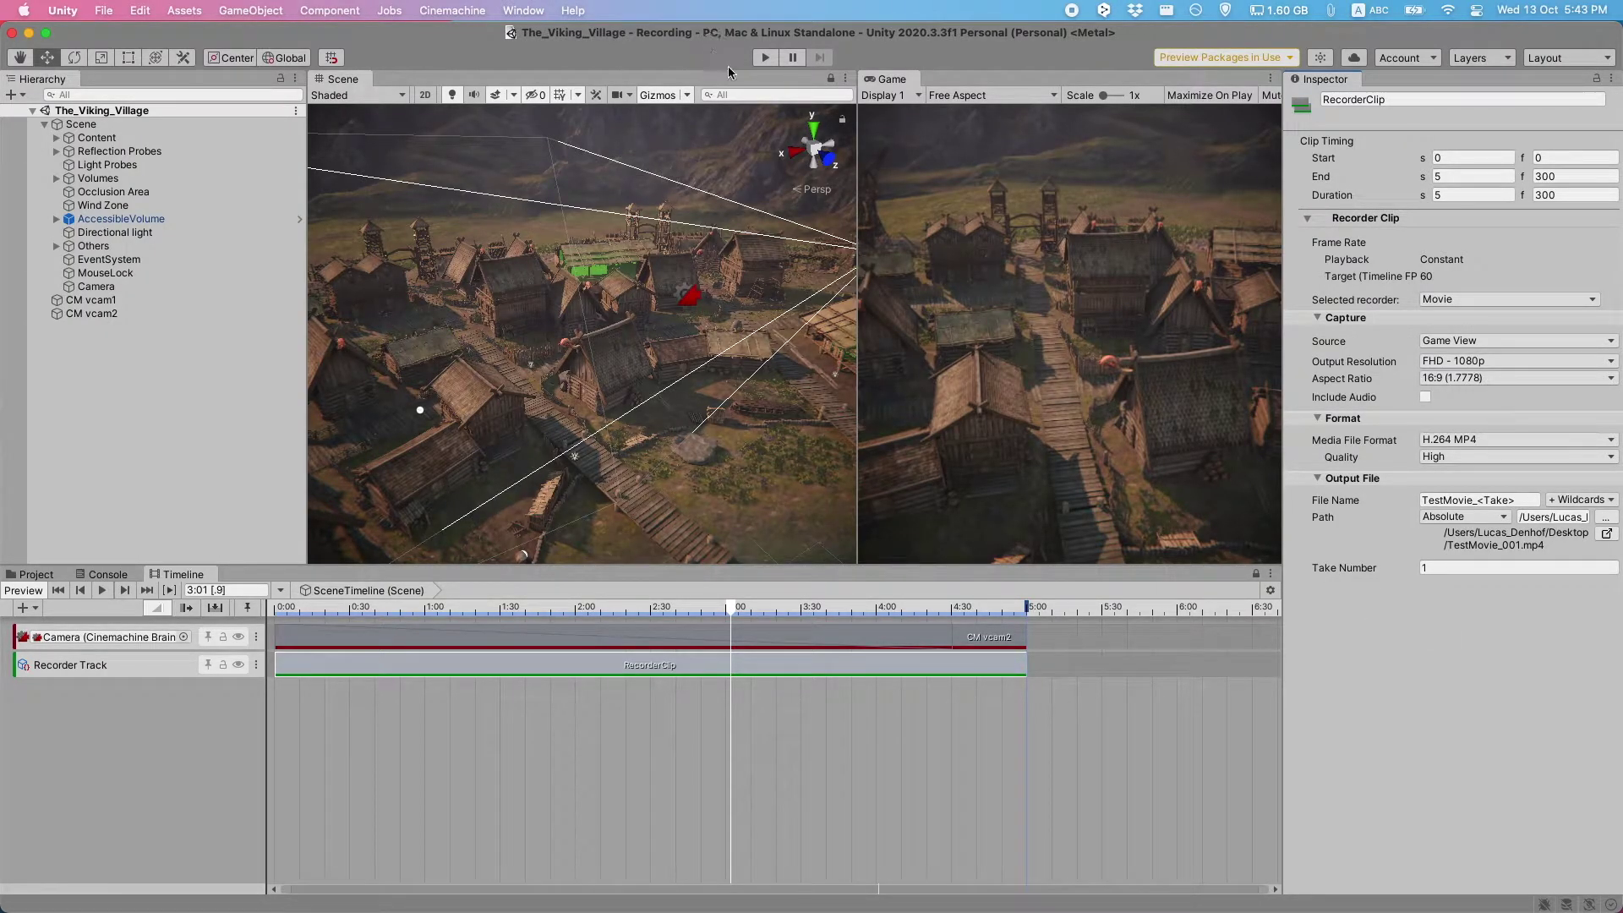
Step: Enter Play mode so the timeline records TestMovie_001.mp4
click(765, 57)
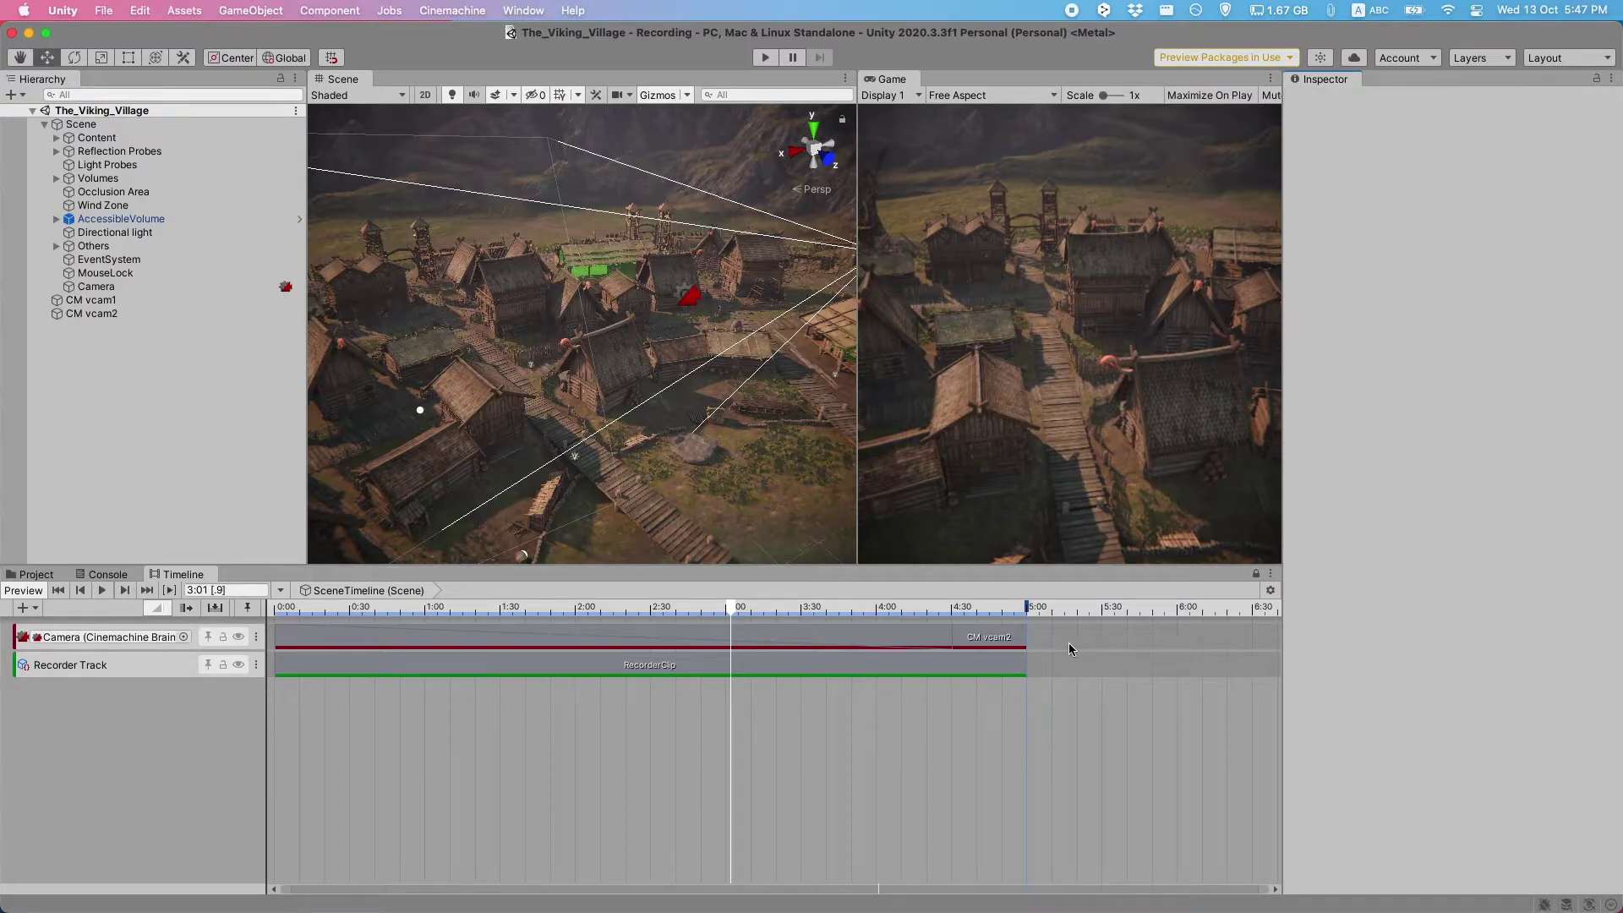
Step: Add a new Cinemachine shot to the camera track with a new virtual camera
click(857, 641)
right_click(856, 641)
click(917, 774)
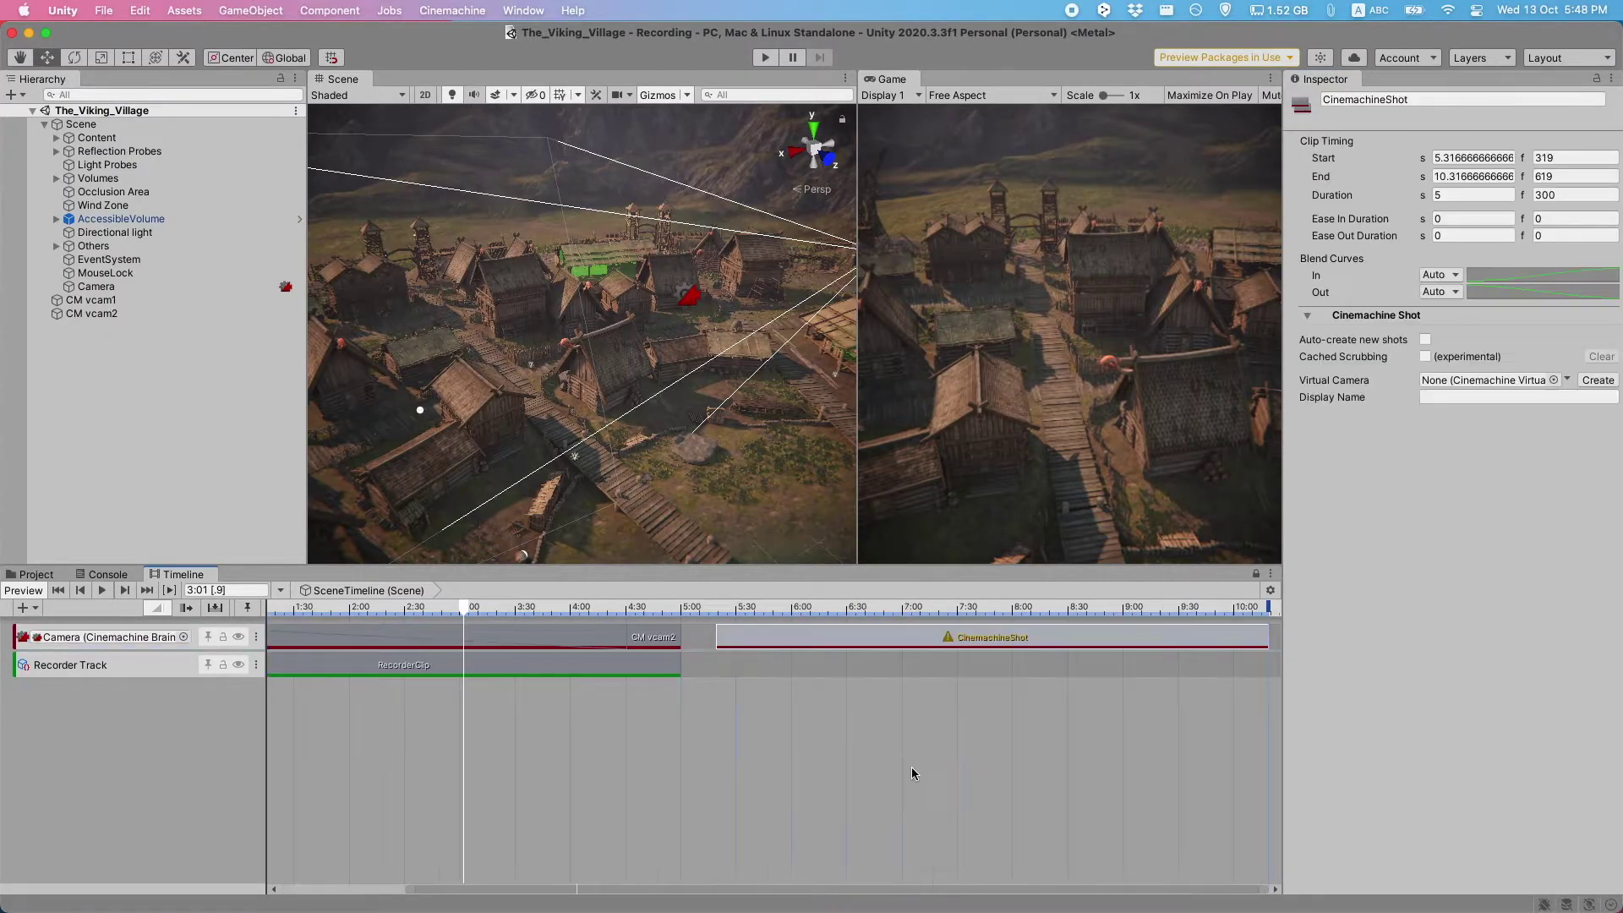
click(1597, 379)
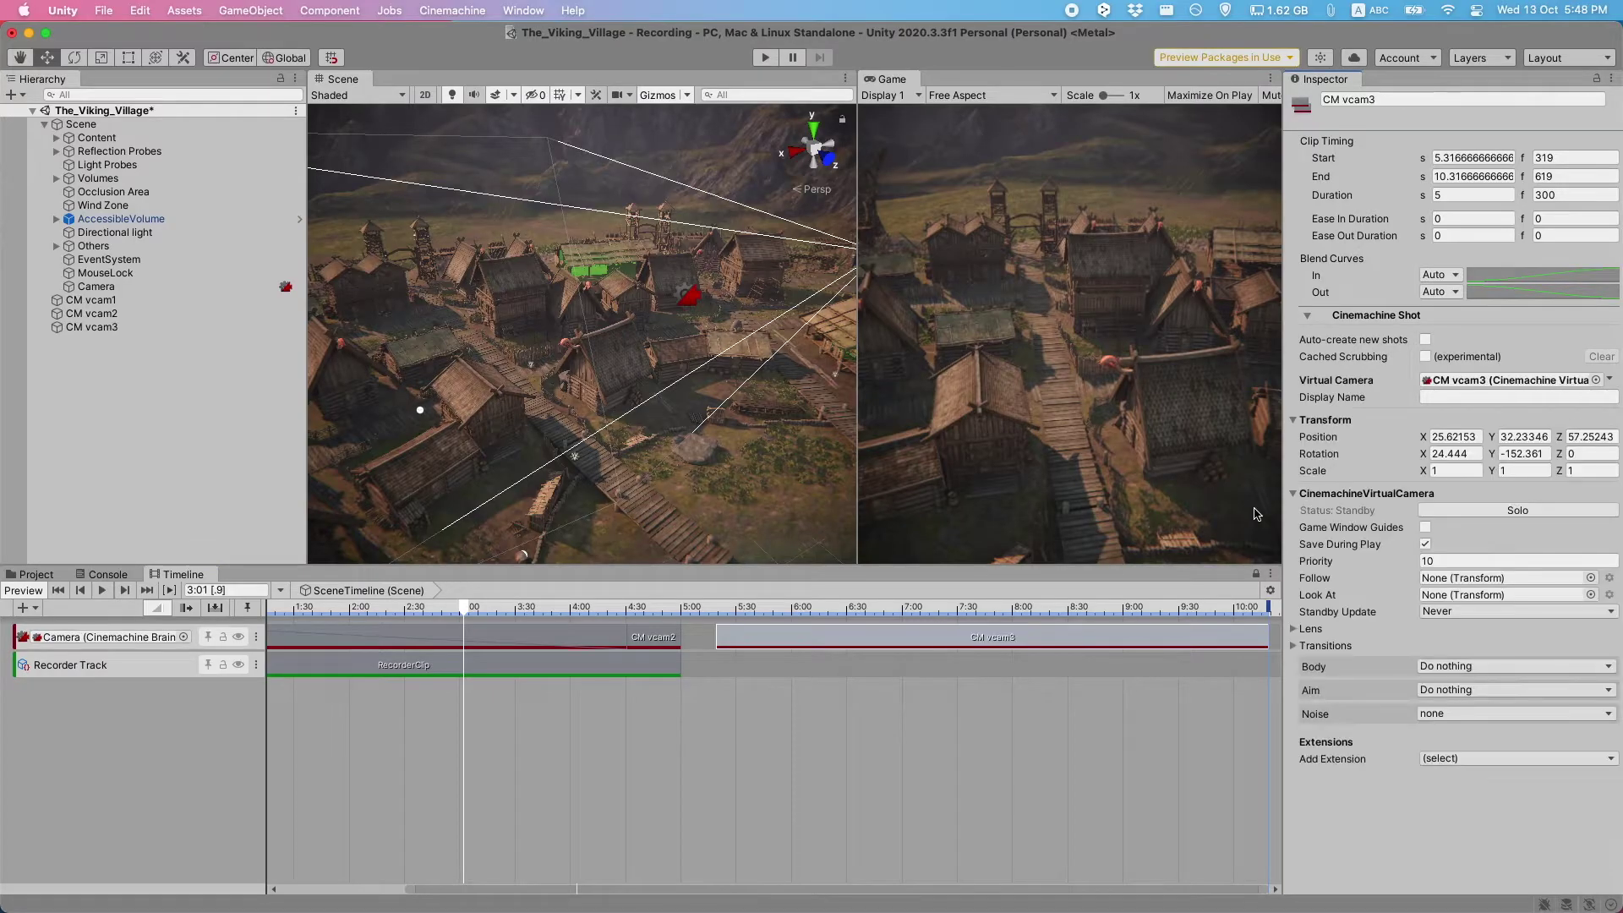
Step: Align CM vcam3 with a street-level village view and trim its shot to end at 5 s
scroll(578, 389, up, 5)
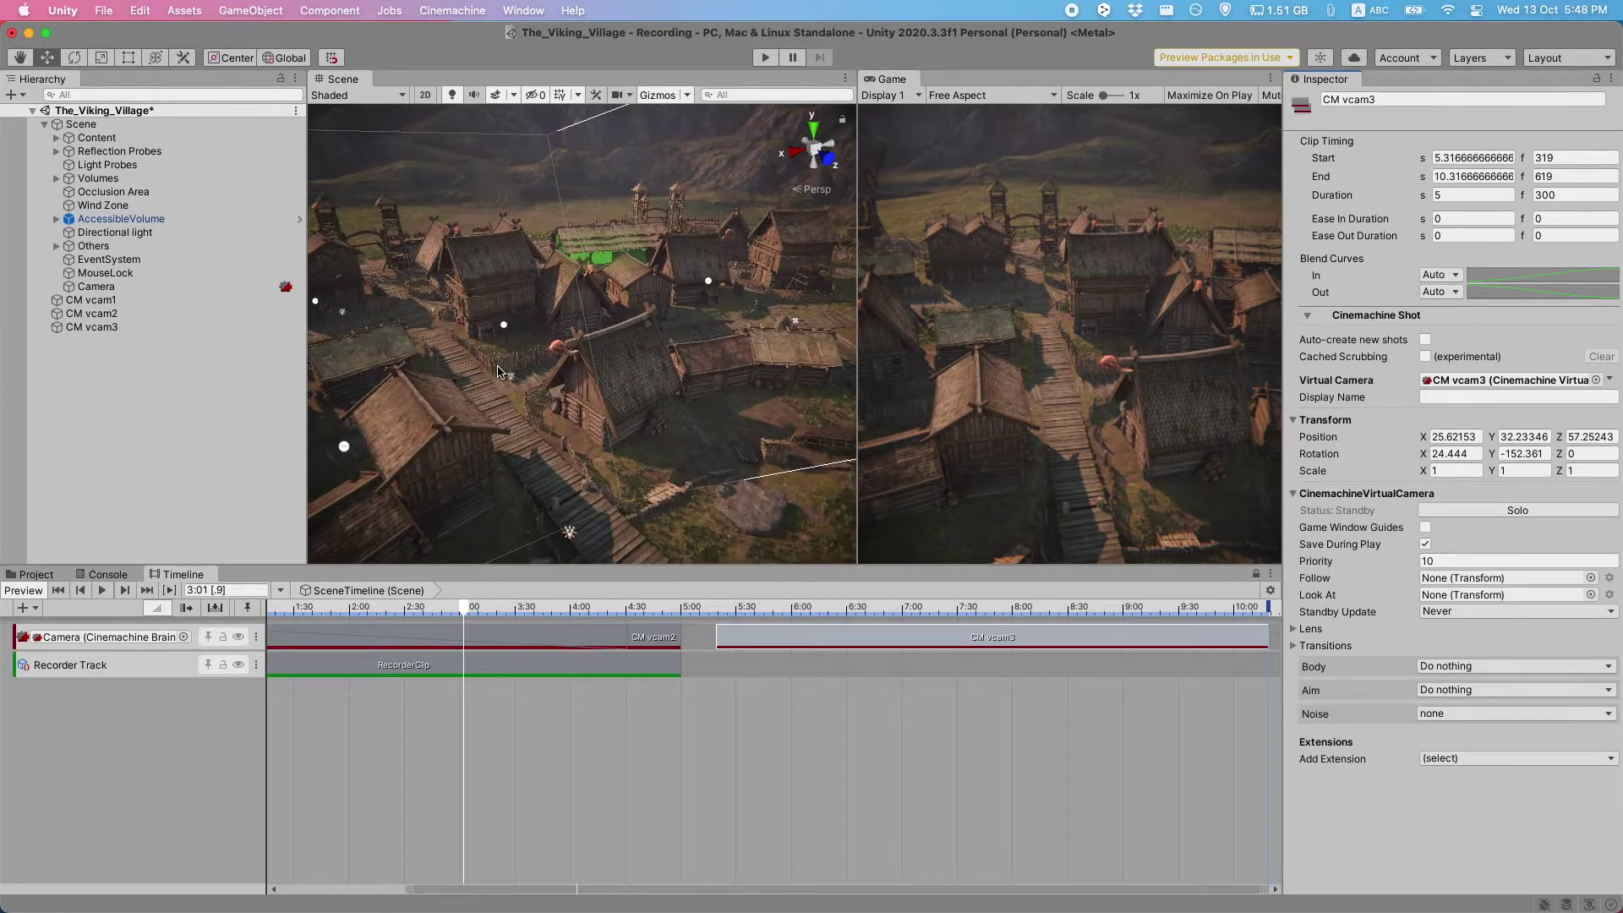
scroll(494, 372, up, 3)
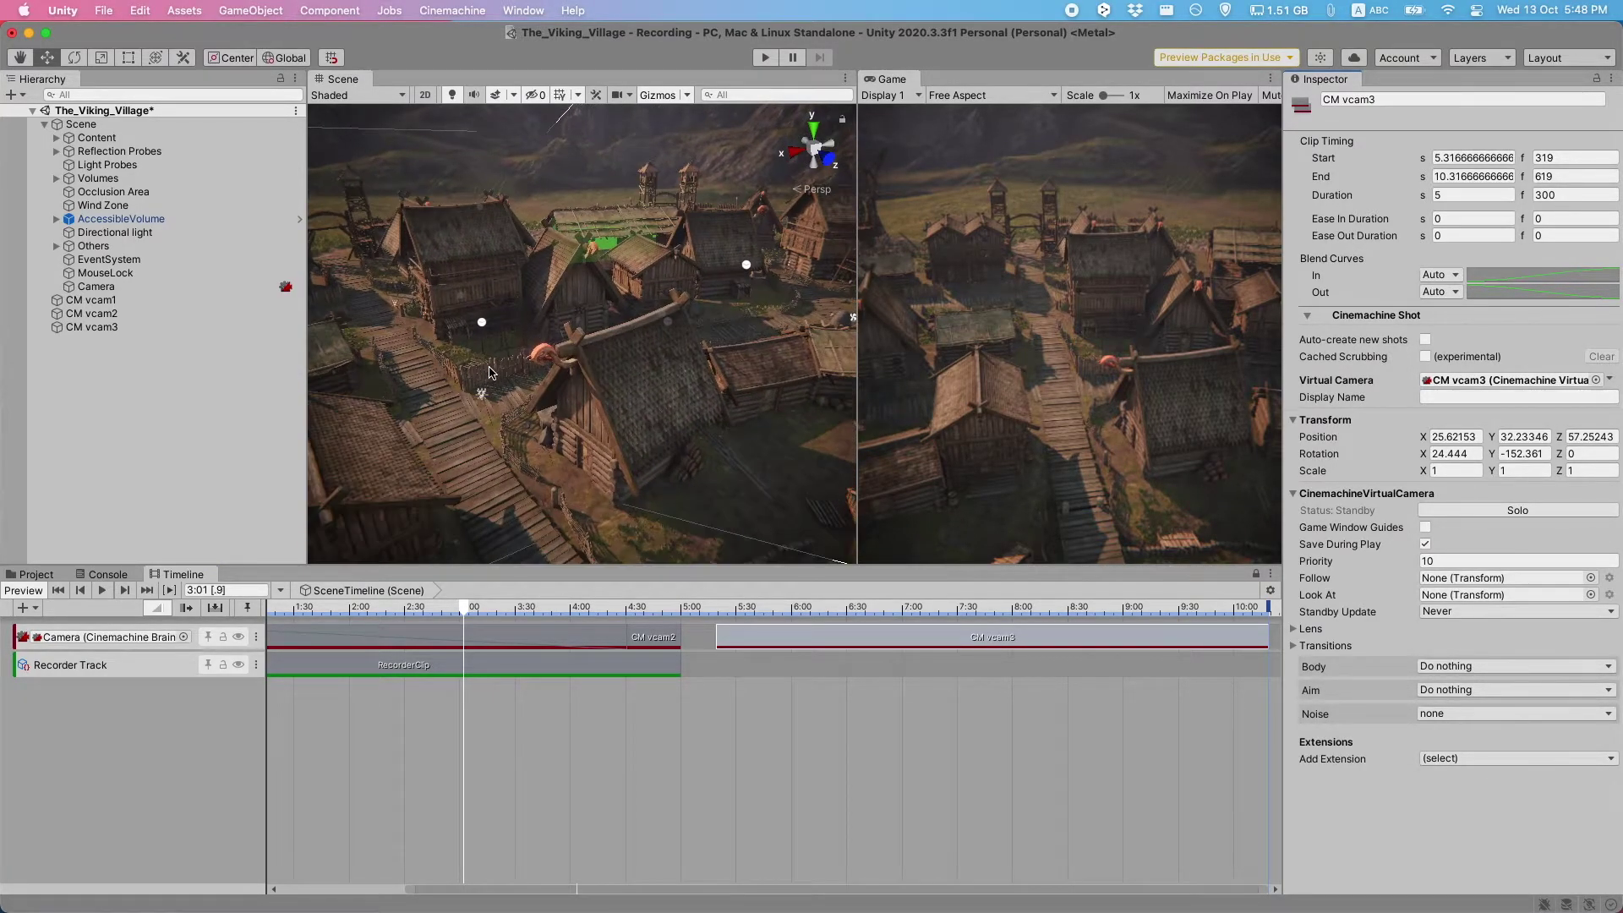
alt+drag(470, 363, 367, 353)
click(92, 327)
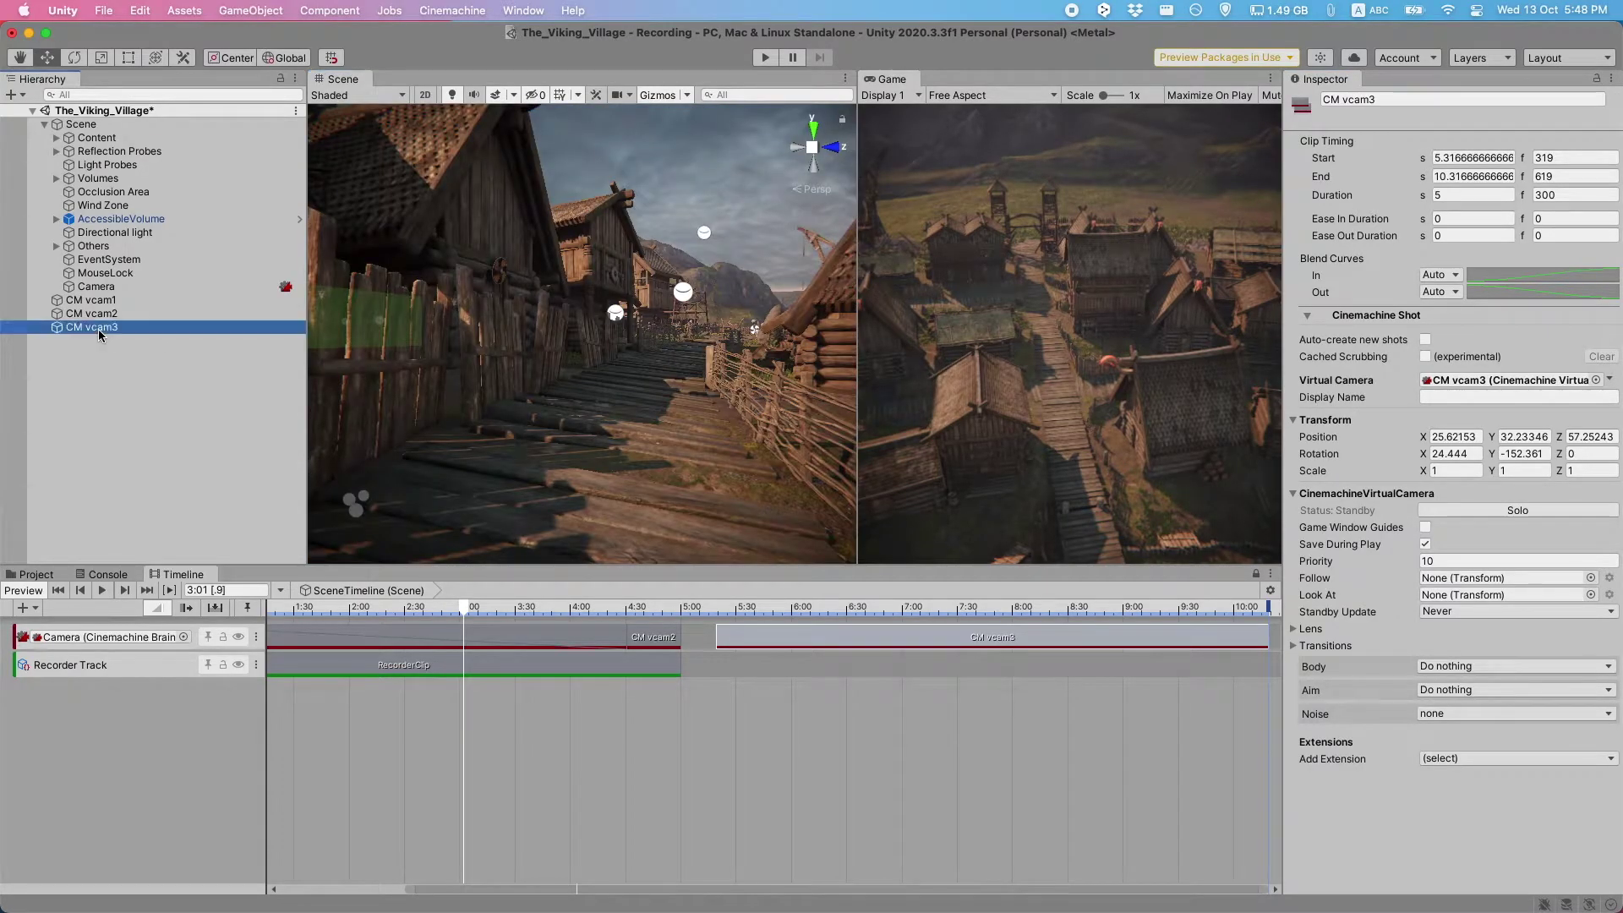
click(272, 11)
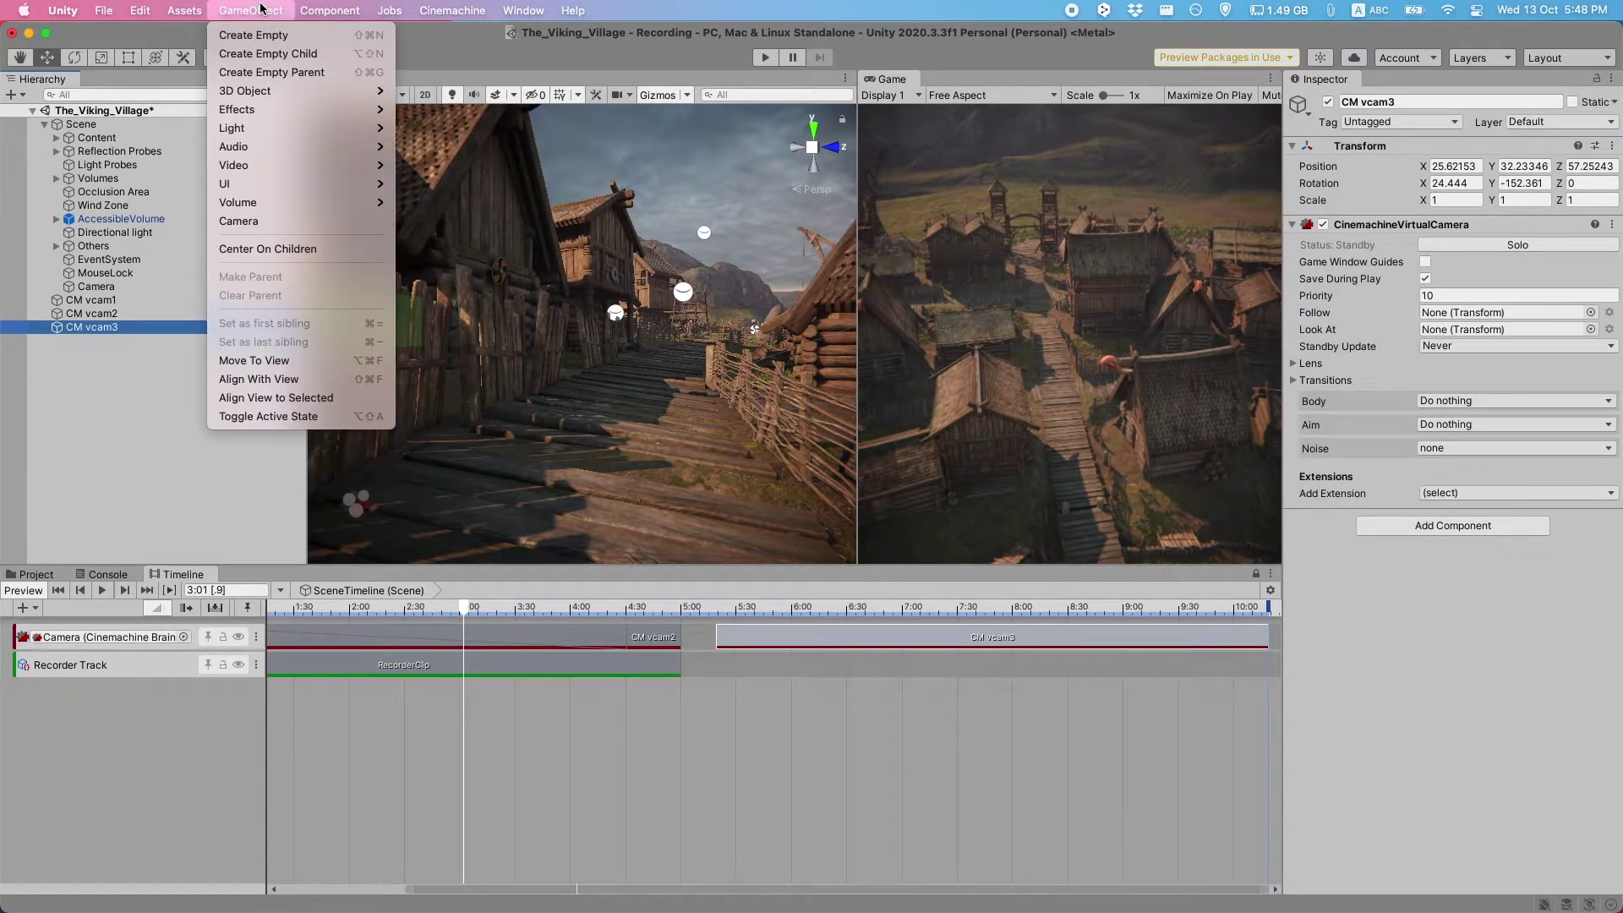
click(300, 379)
alt+drag(524, 397, 639, 362)
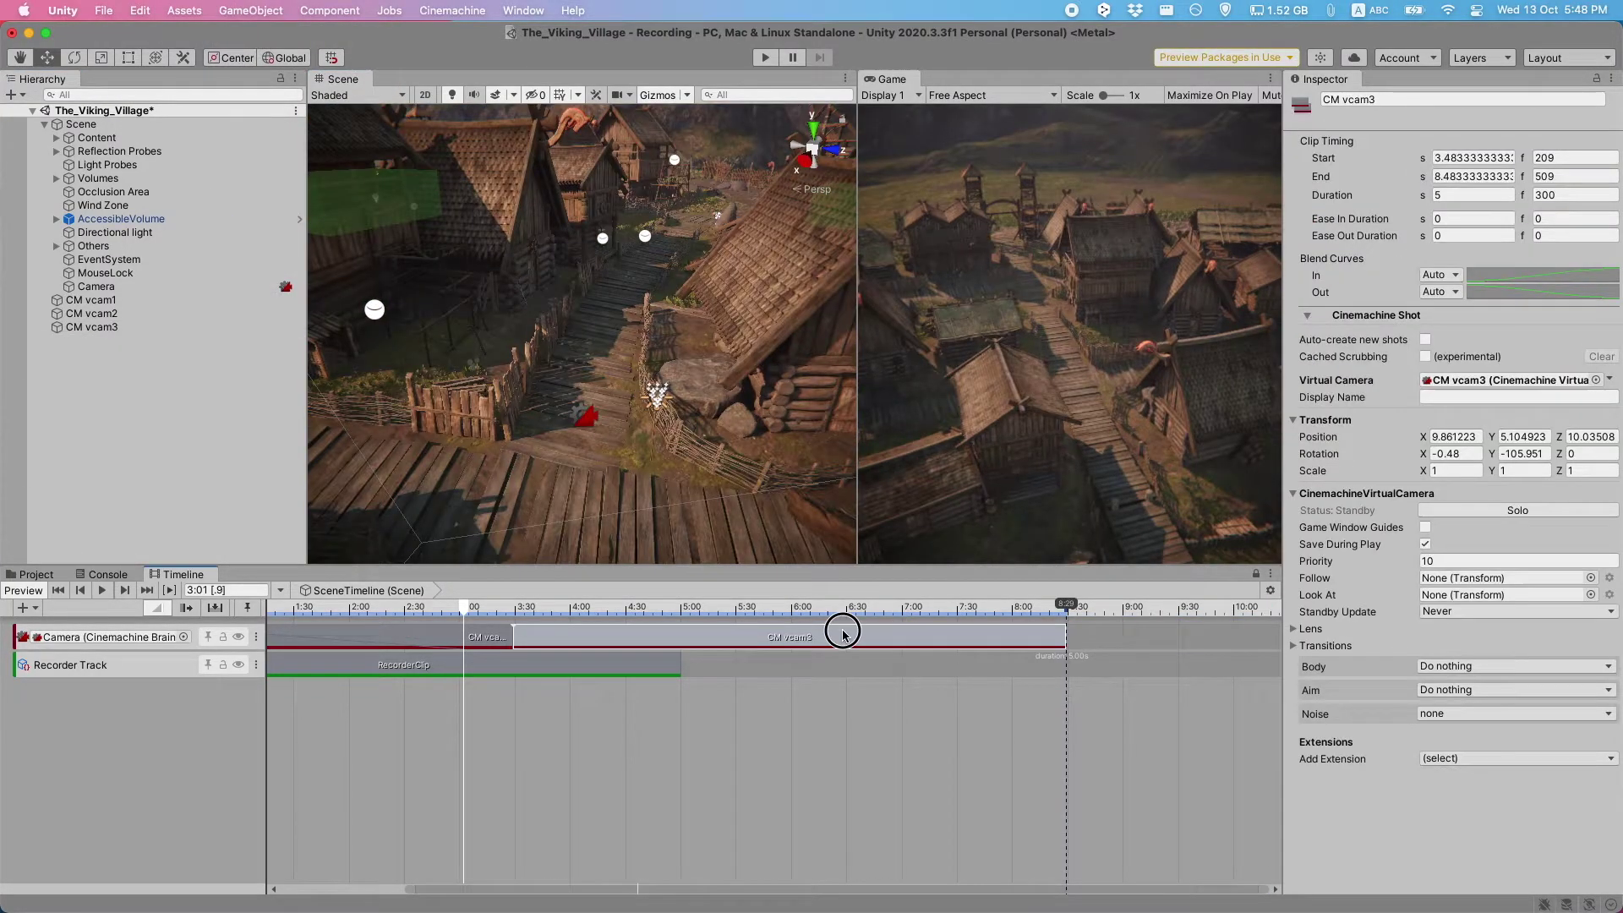
drag(841, 627, 631, 625)
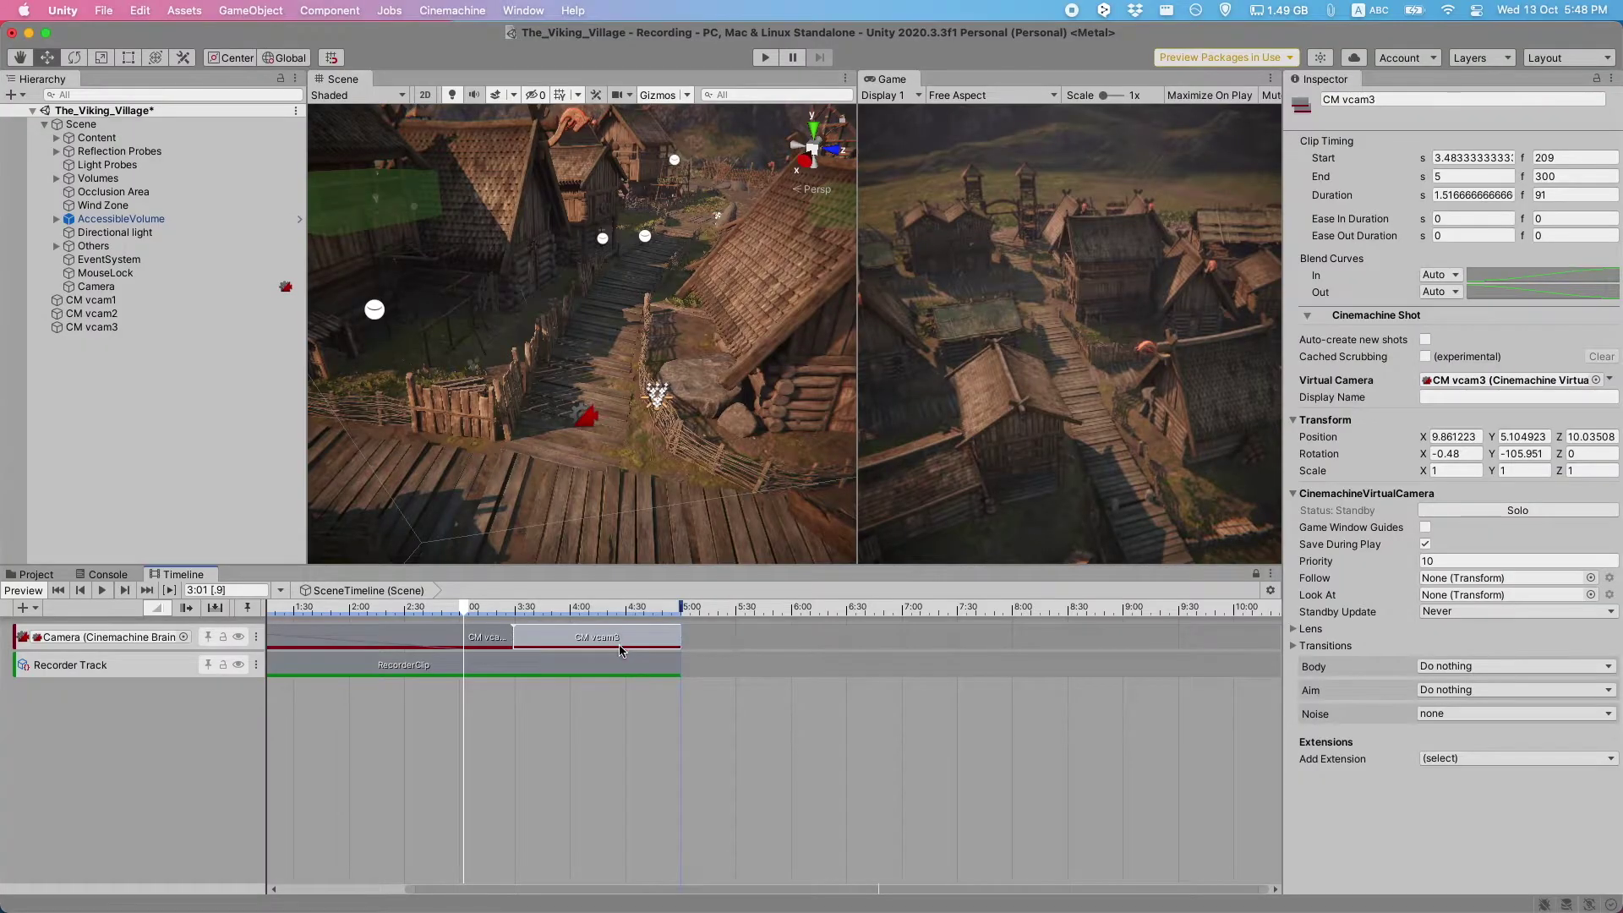
Step: Set the RecorderClip to HD - 720p at 4:3 and record take TestMovie_002 in Play mode
click(642, 664)
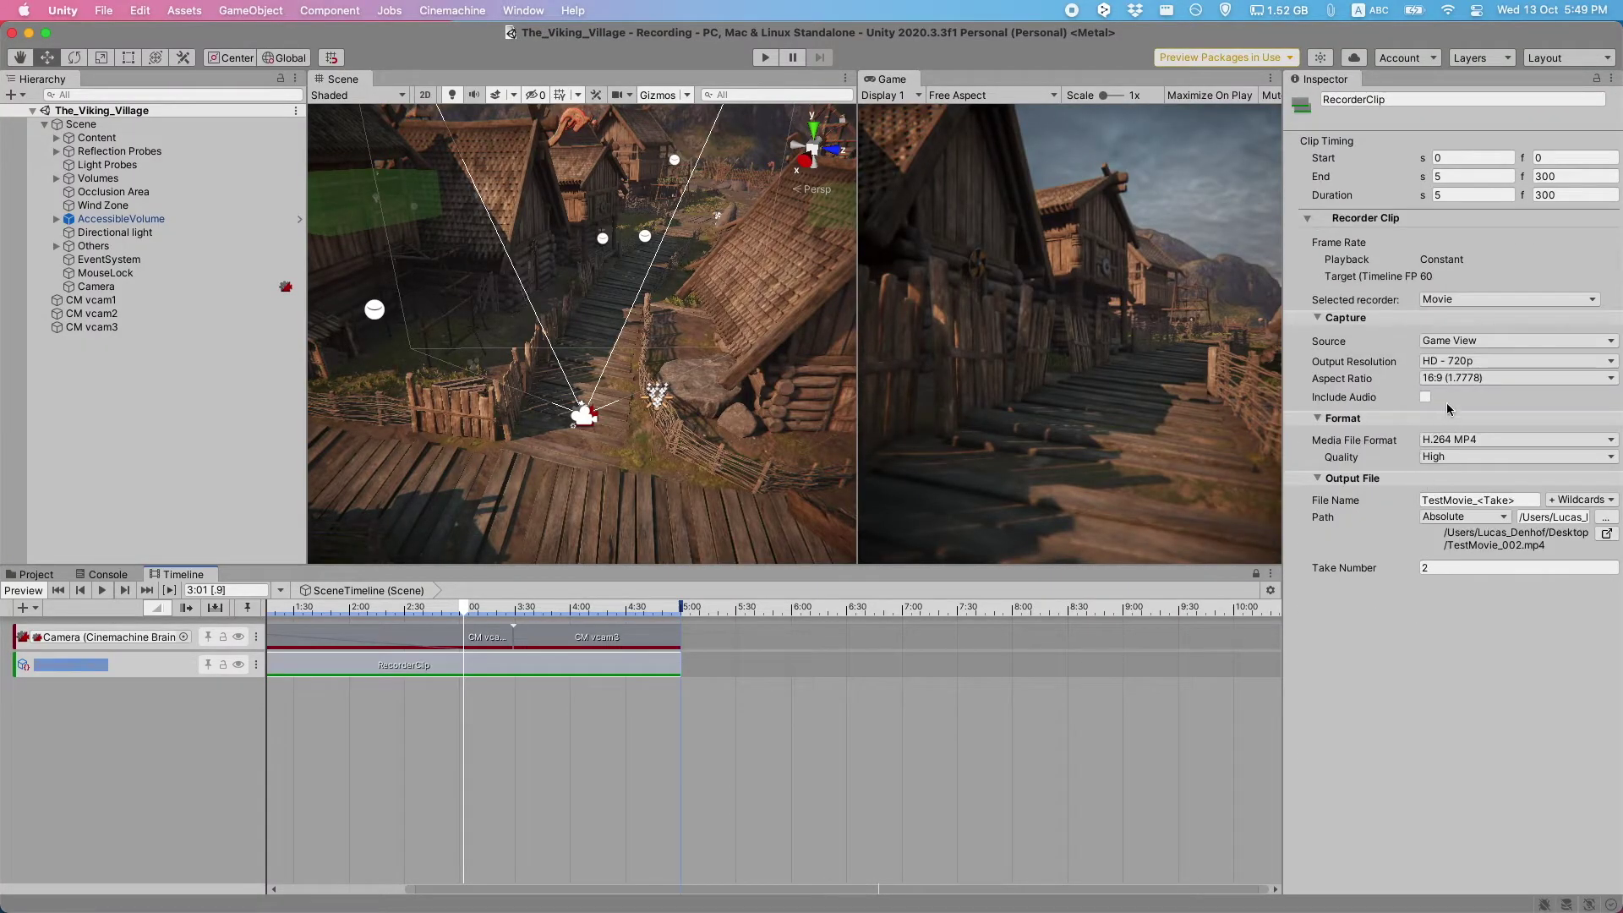
click(1464, 355)
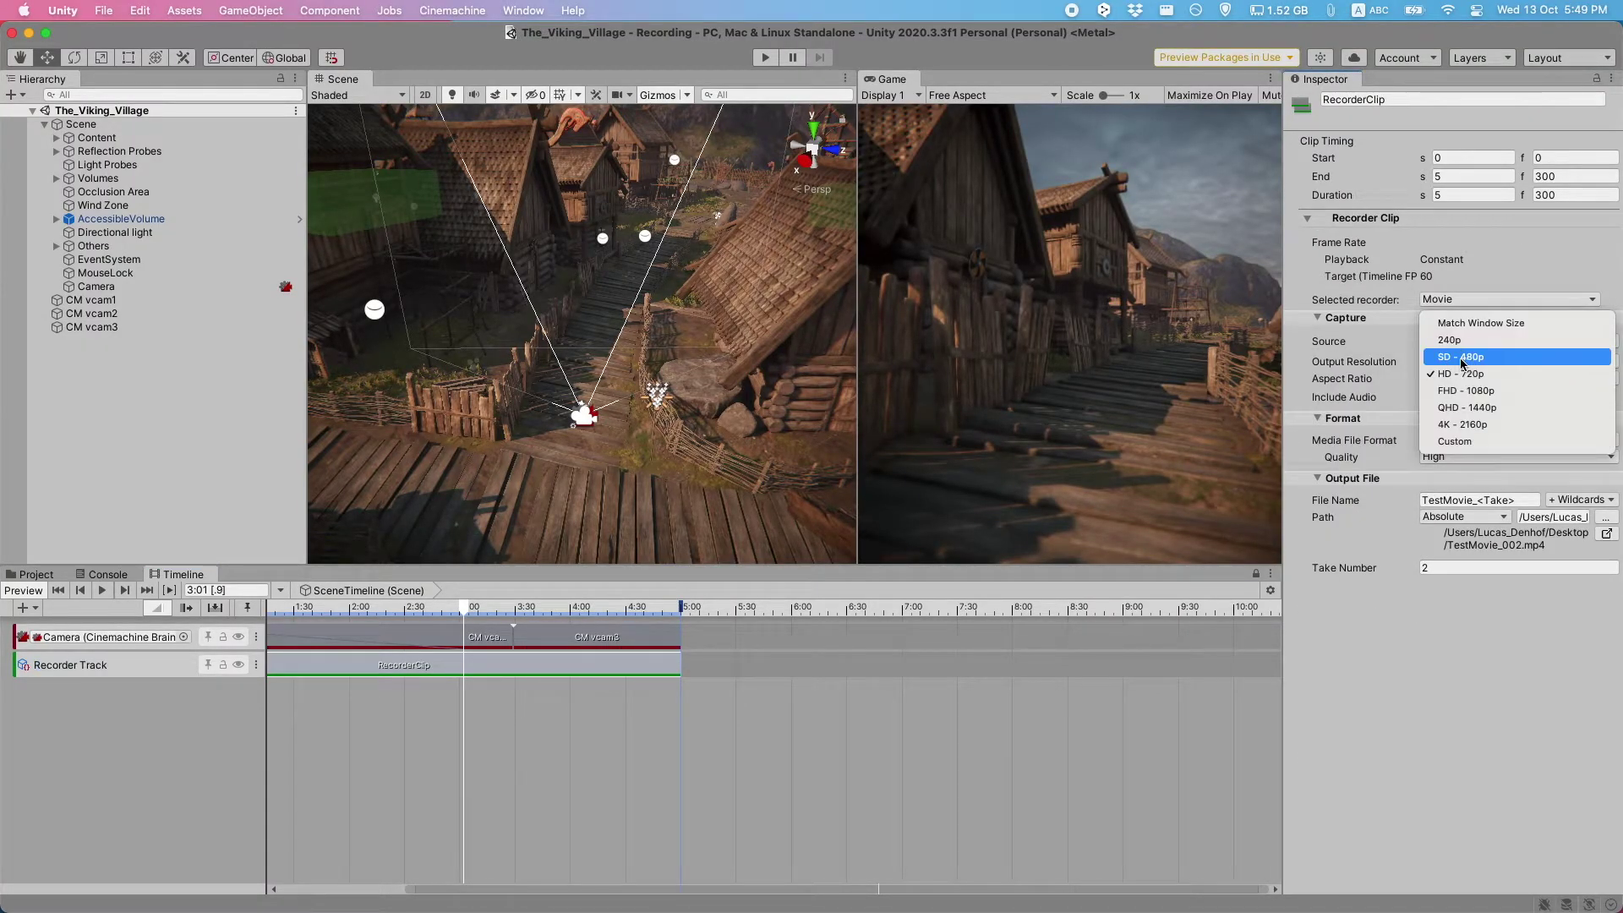
click(1471, 385)
click(1471, 378)
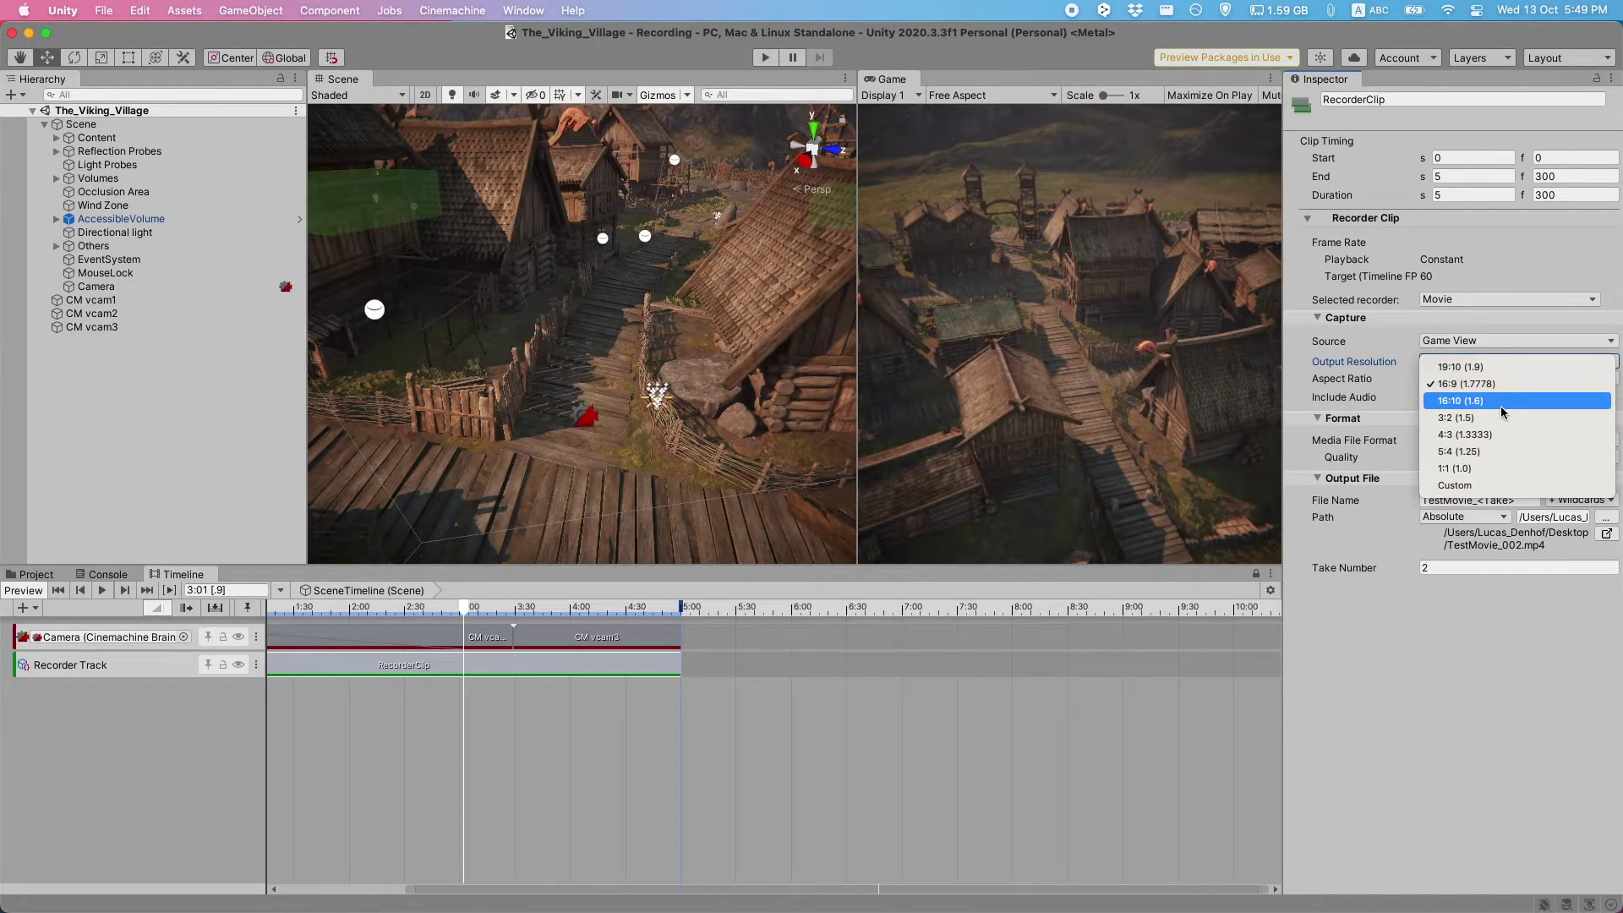
click(1496, 433)
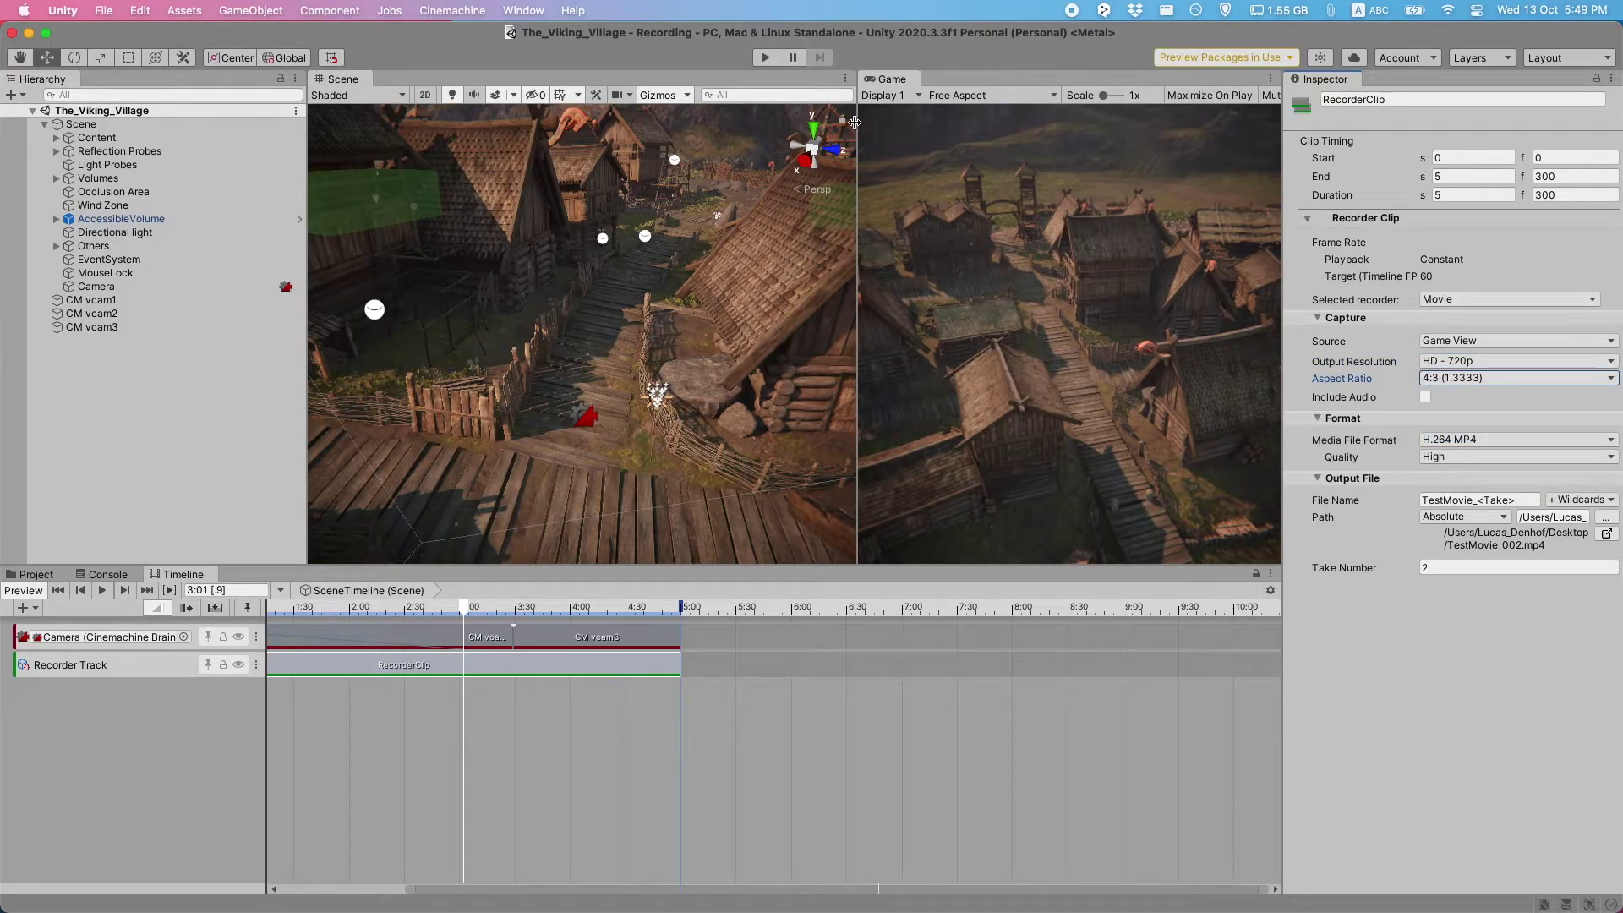
click(760, 58)
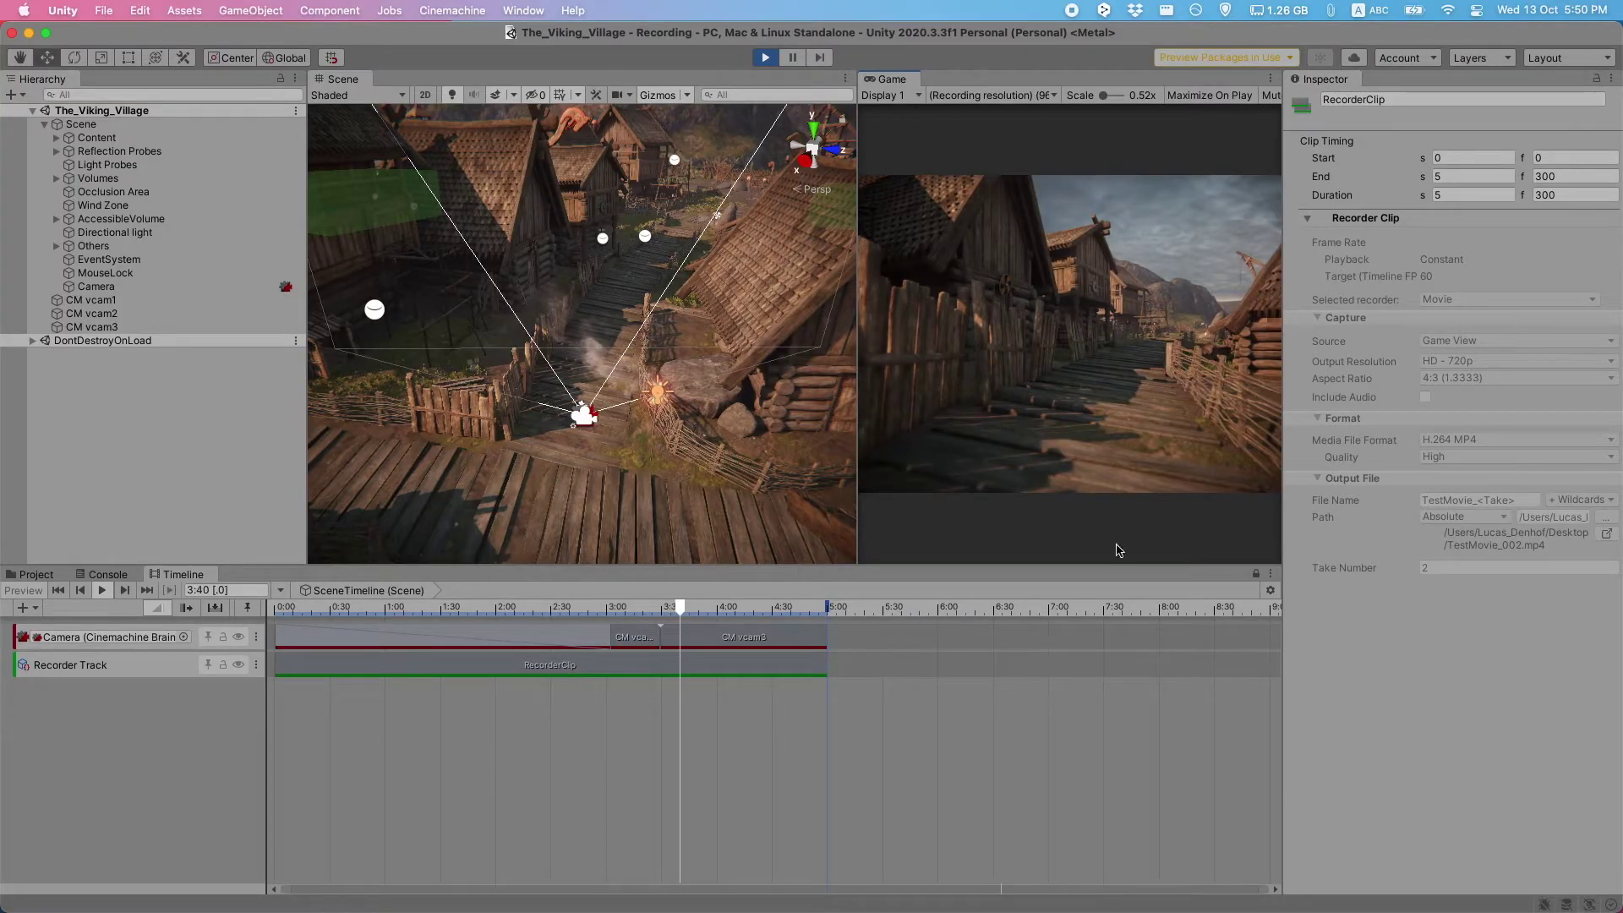
click(765, 57)
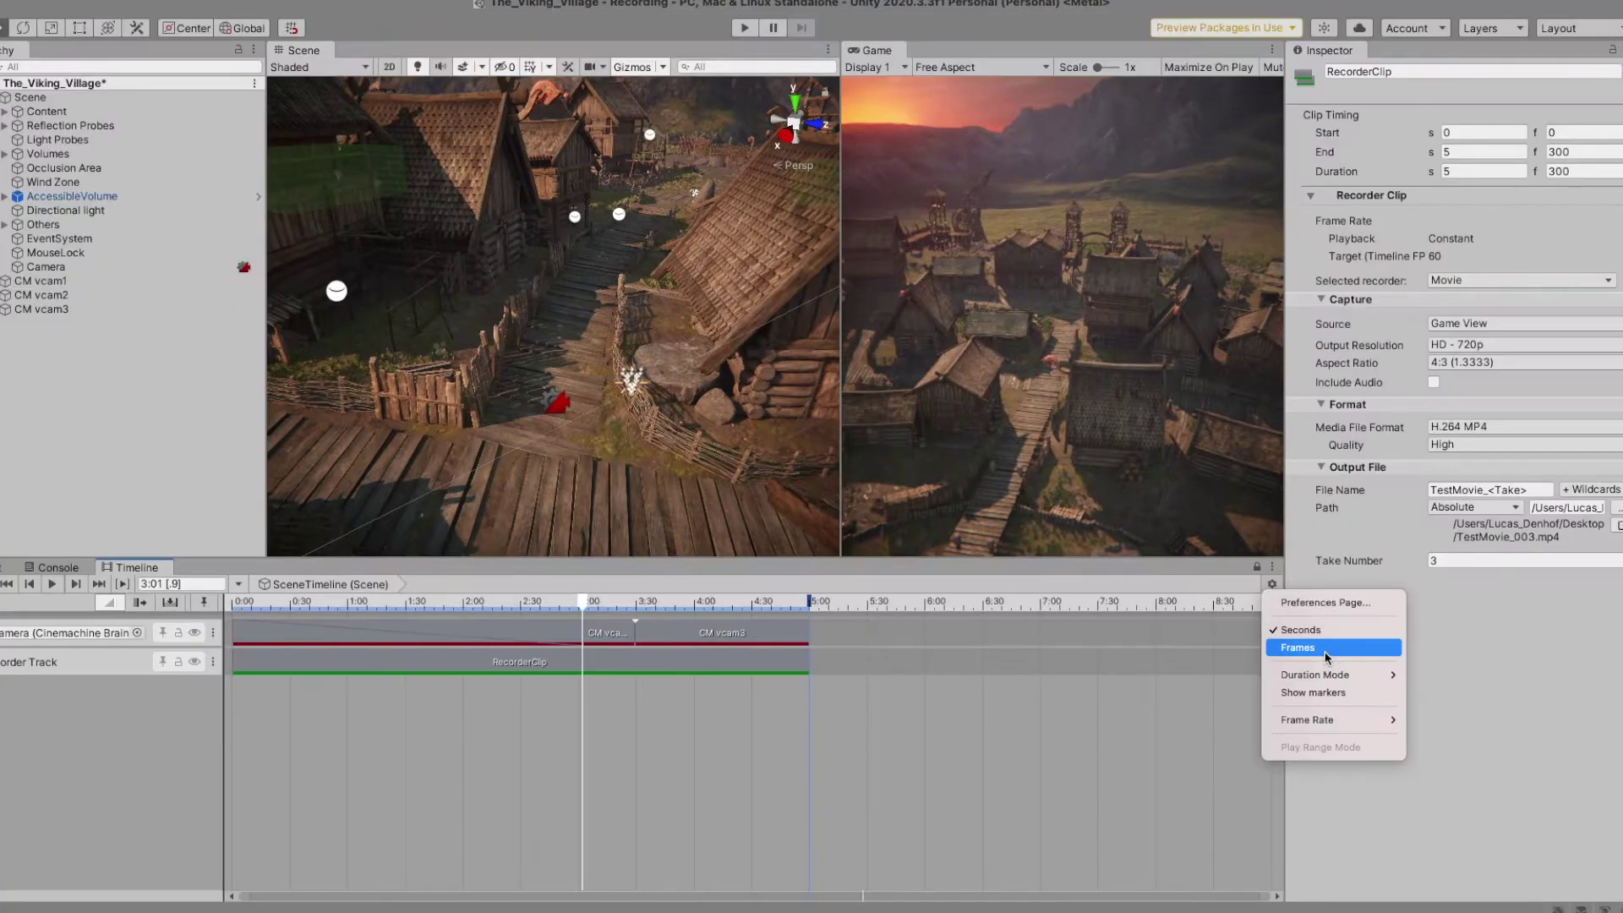
click(1300, 661)
click(1271, 584)
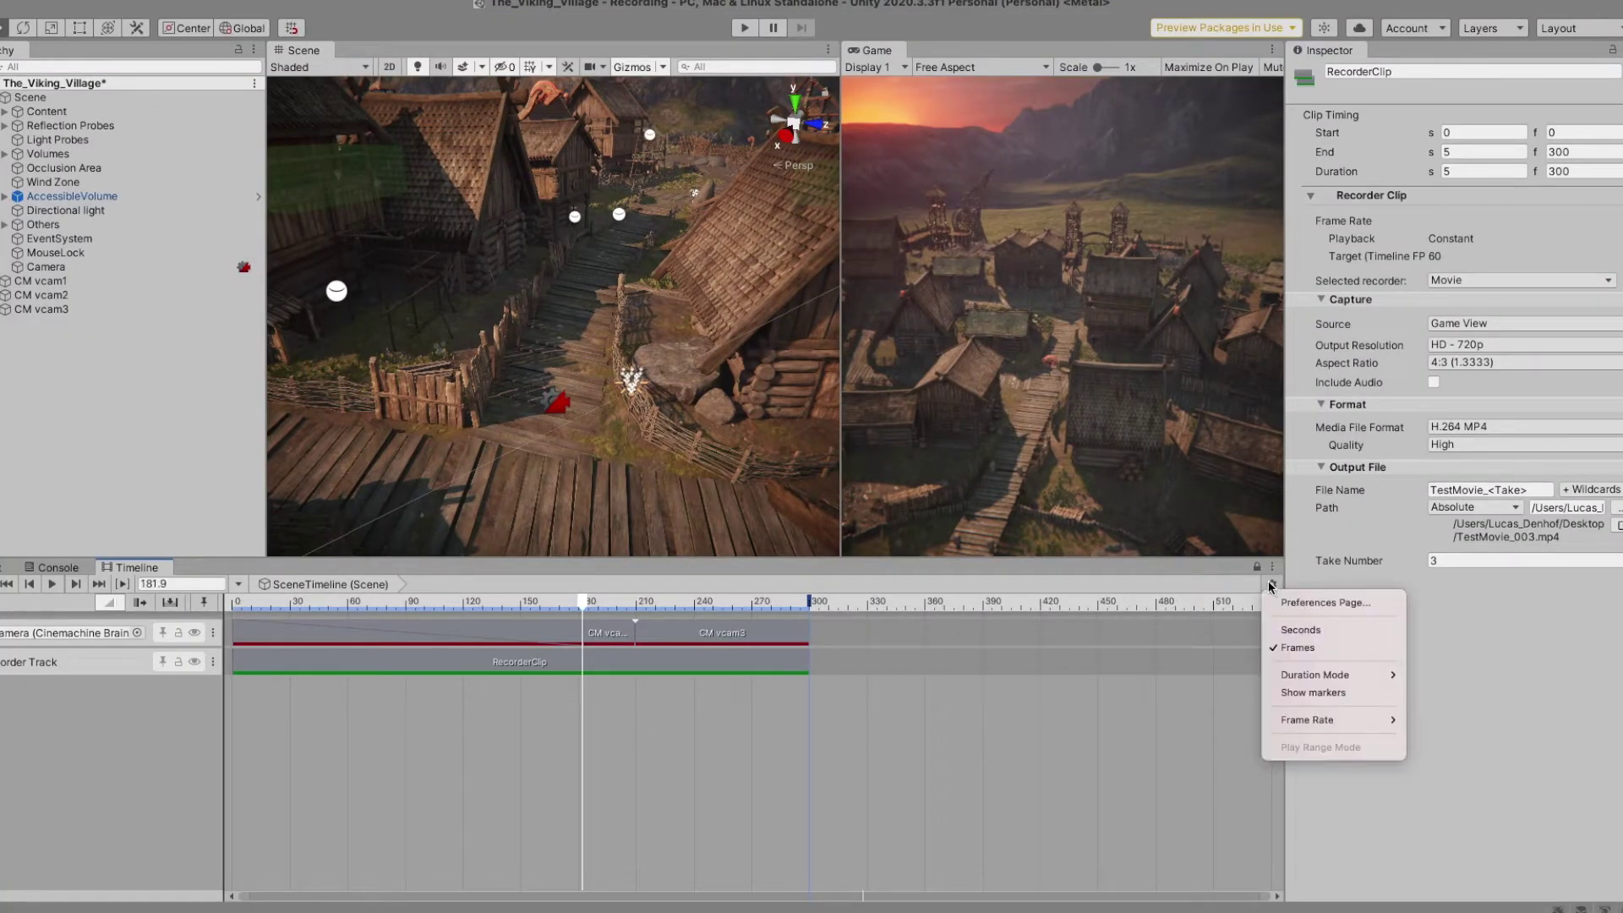
click(1300, 630)
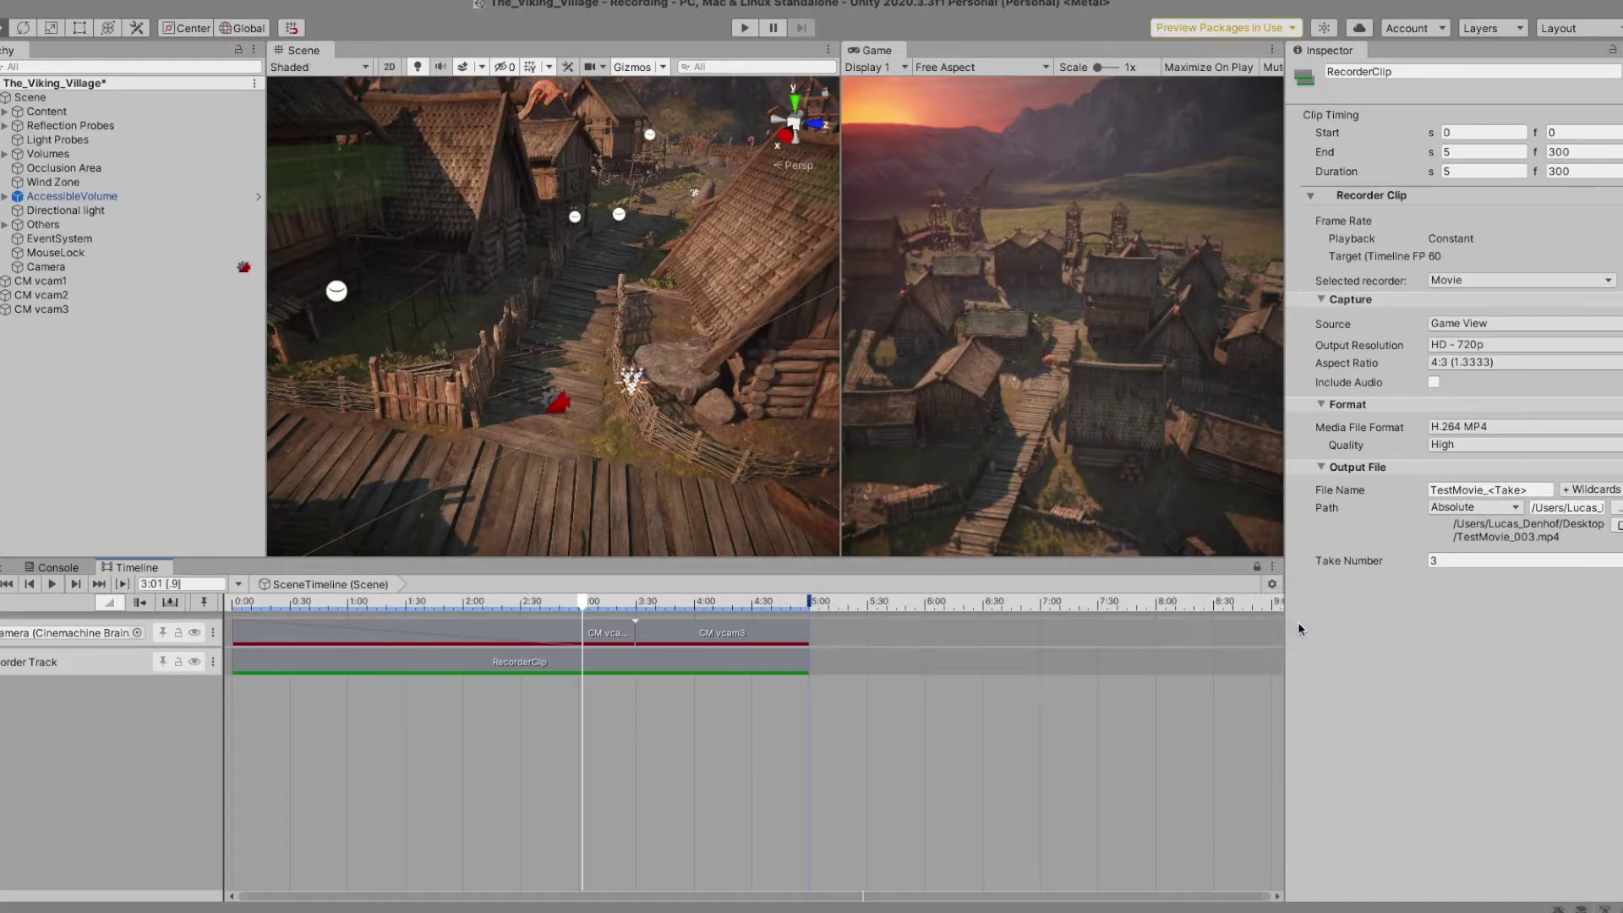
click(1271, 584)
mouse_move(1352, 720)
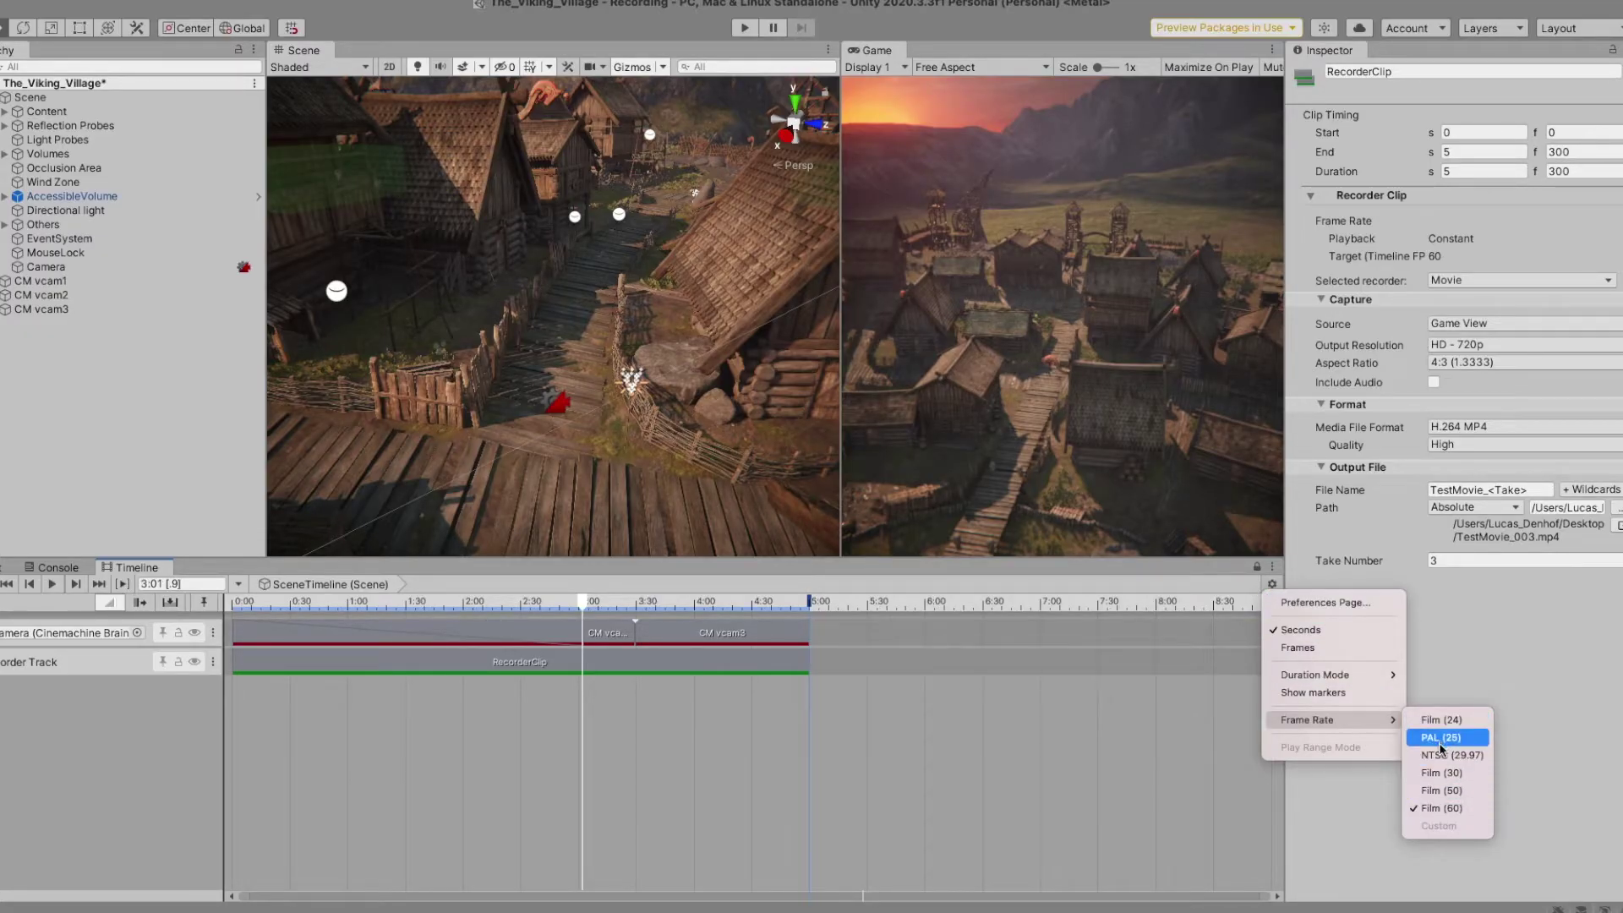
click(1478, 792)
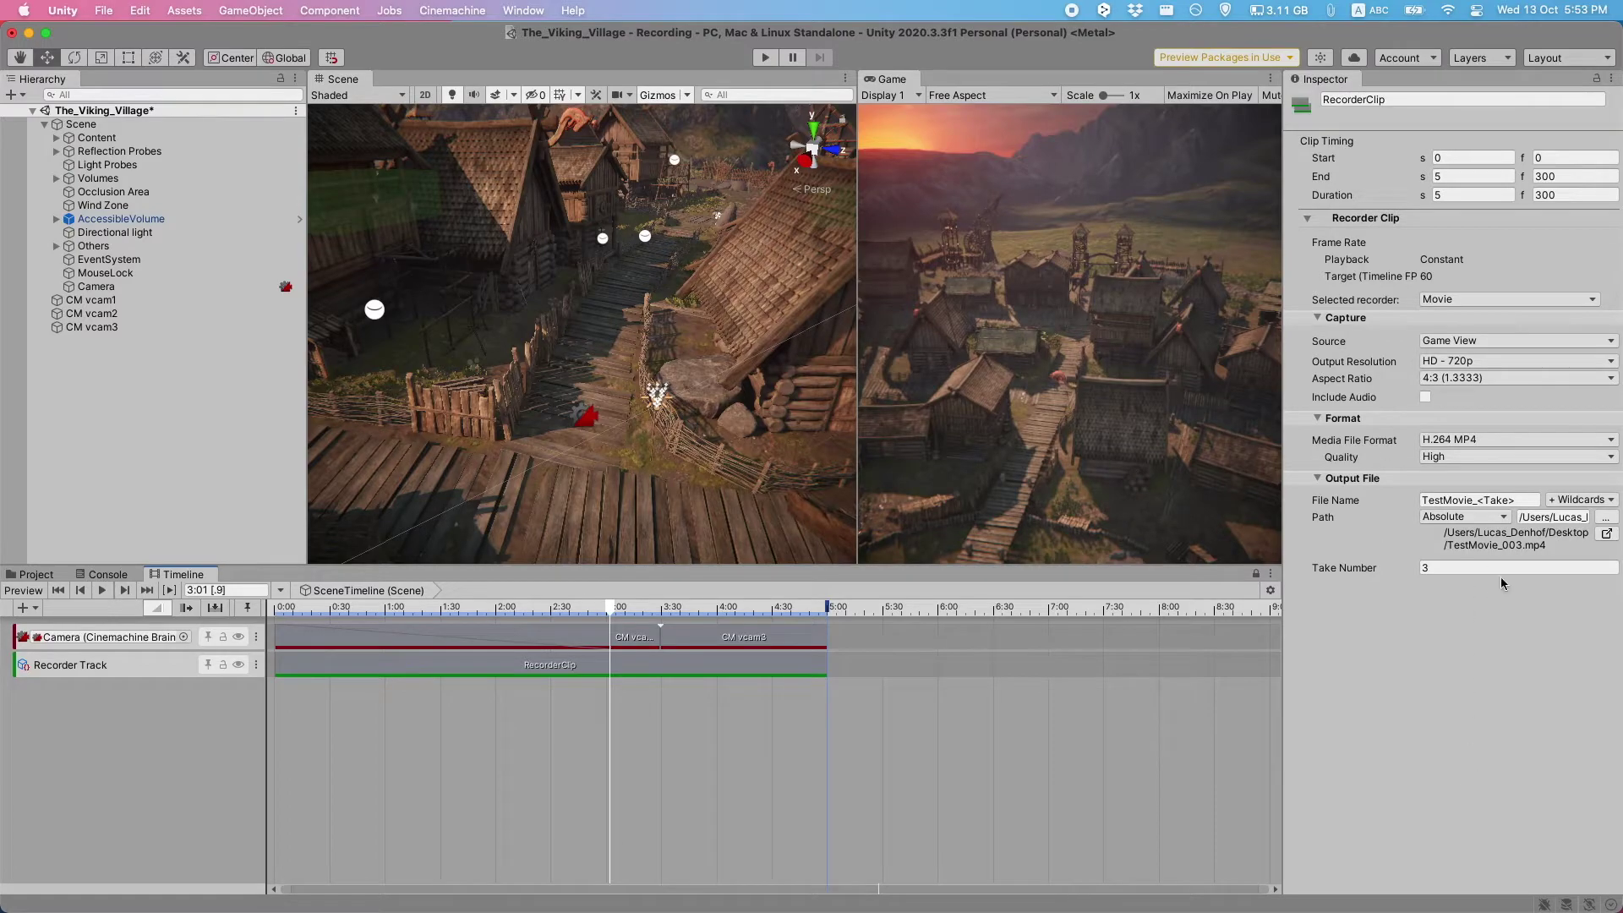
click(1344, 570)
key(ctrl+Right)
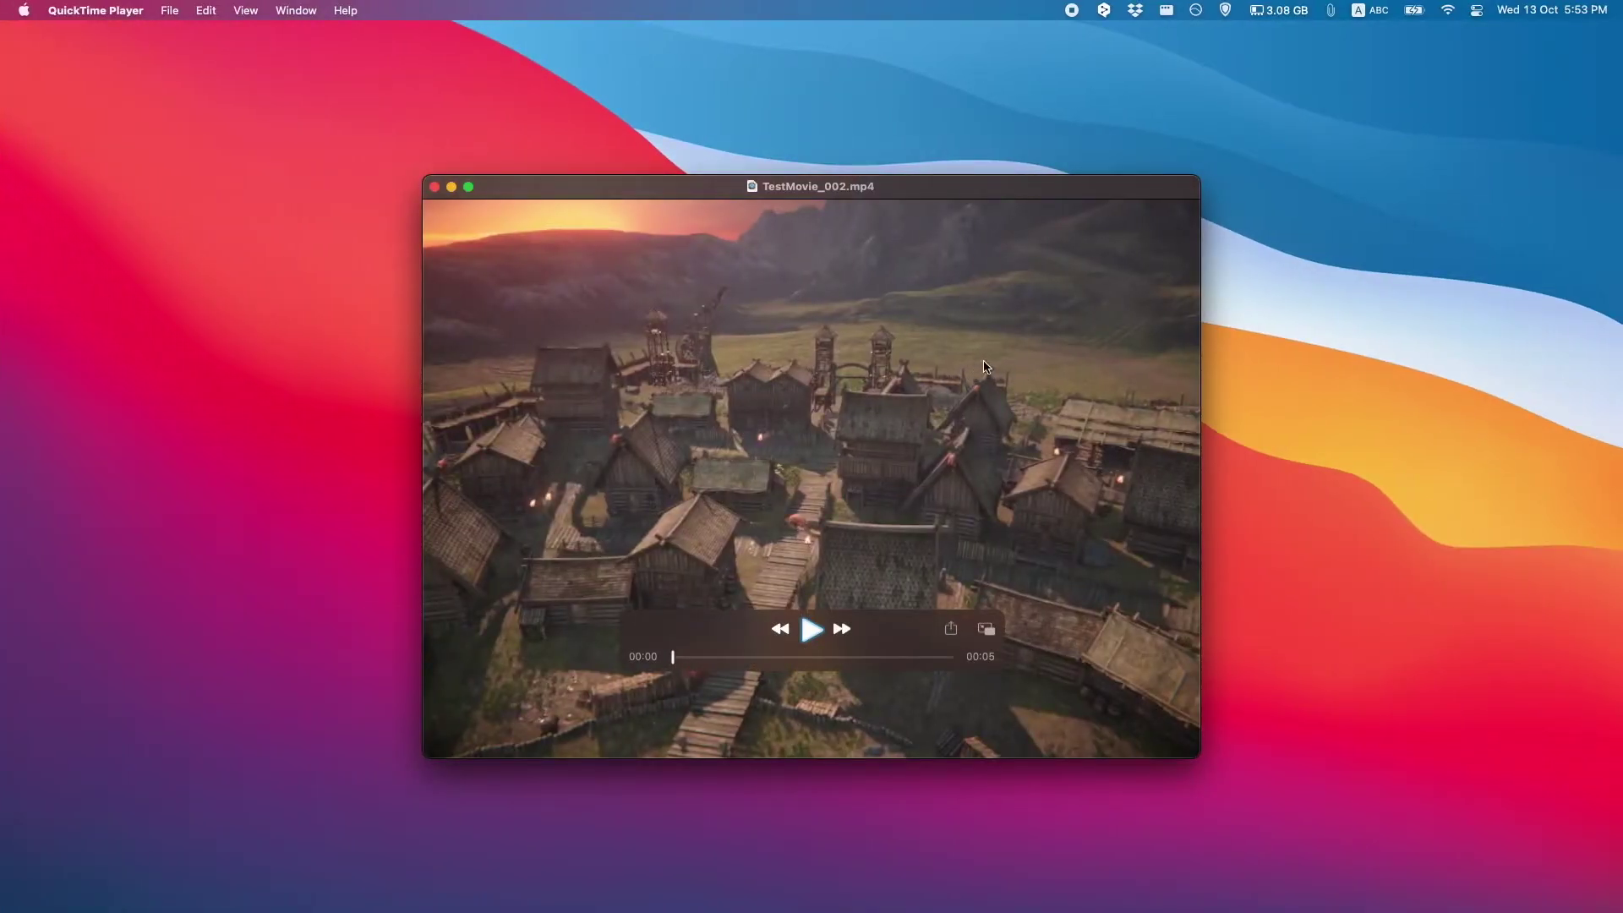
Step: Play TestMovie_002.mp4 in QuickTime Player, then replay it from the start
click(807, 634)
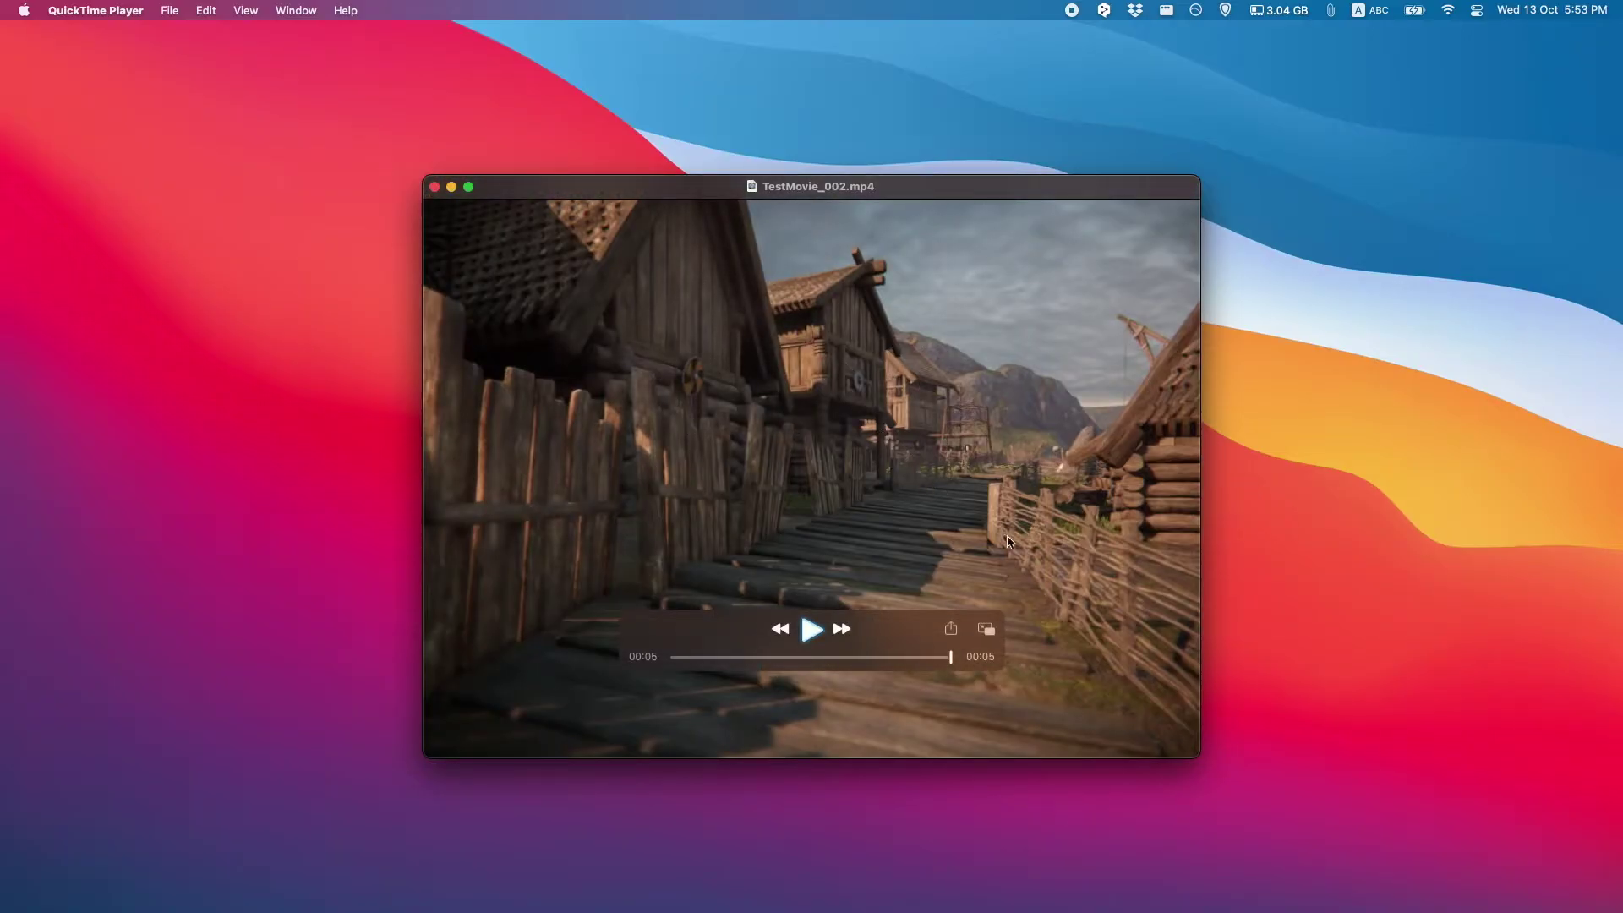
click(812, 631)
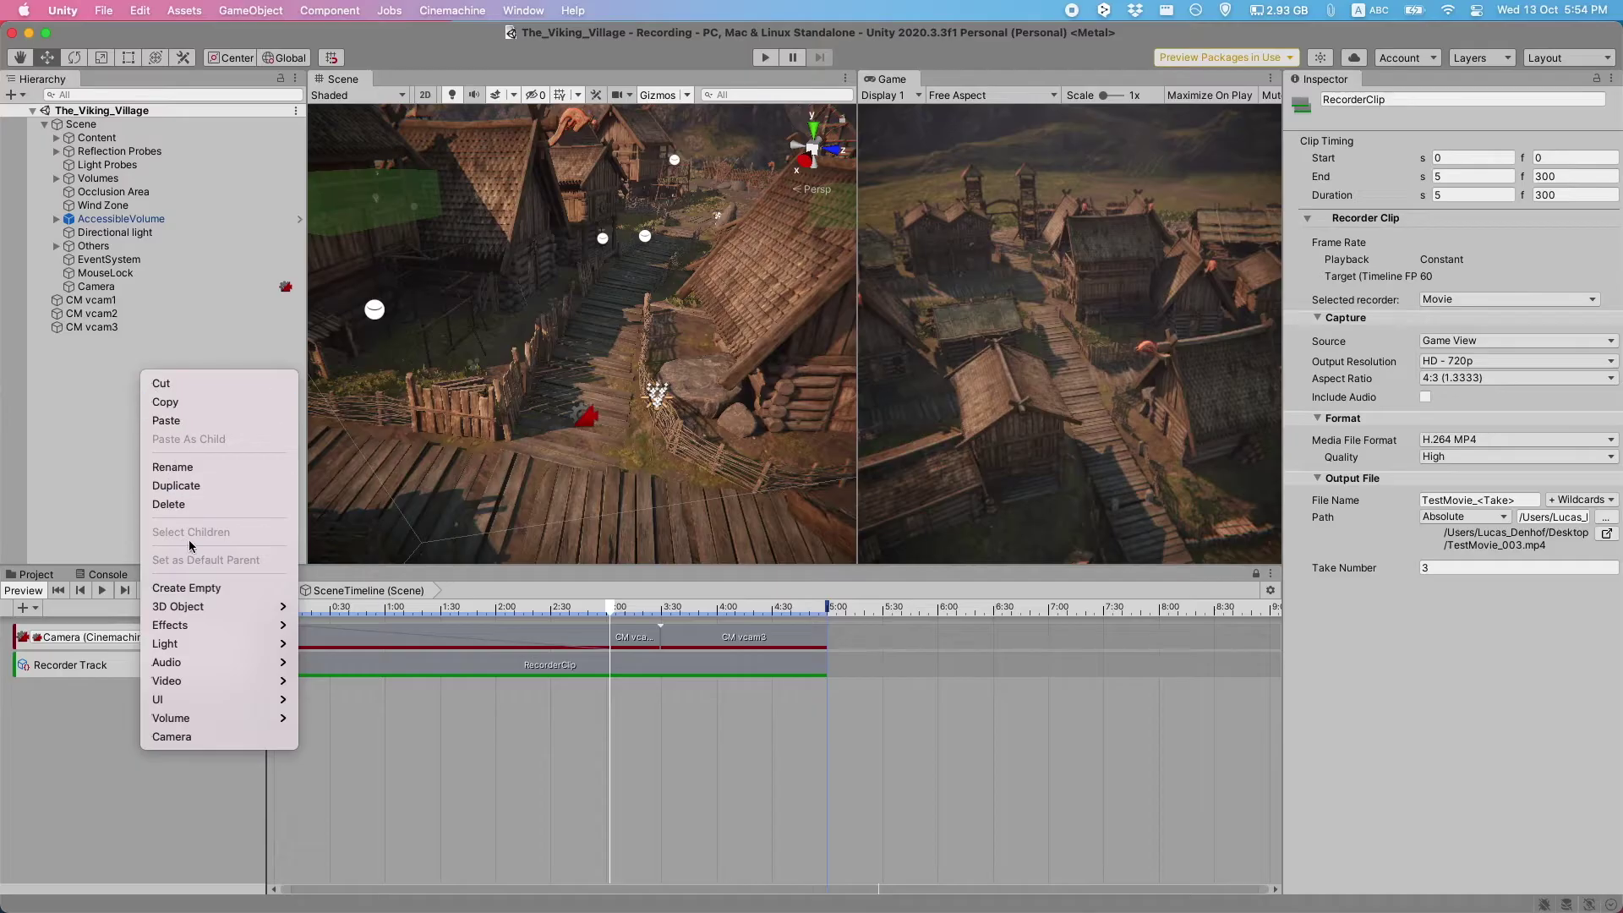
Step: Add a Sphere from the Hierarchy's 3D Object menu and scale it up to 20.113
mouse_move(188, 698)
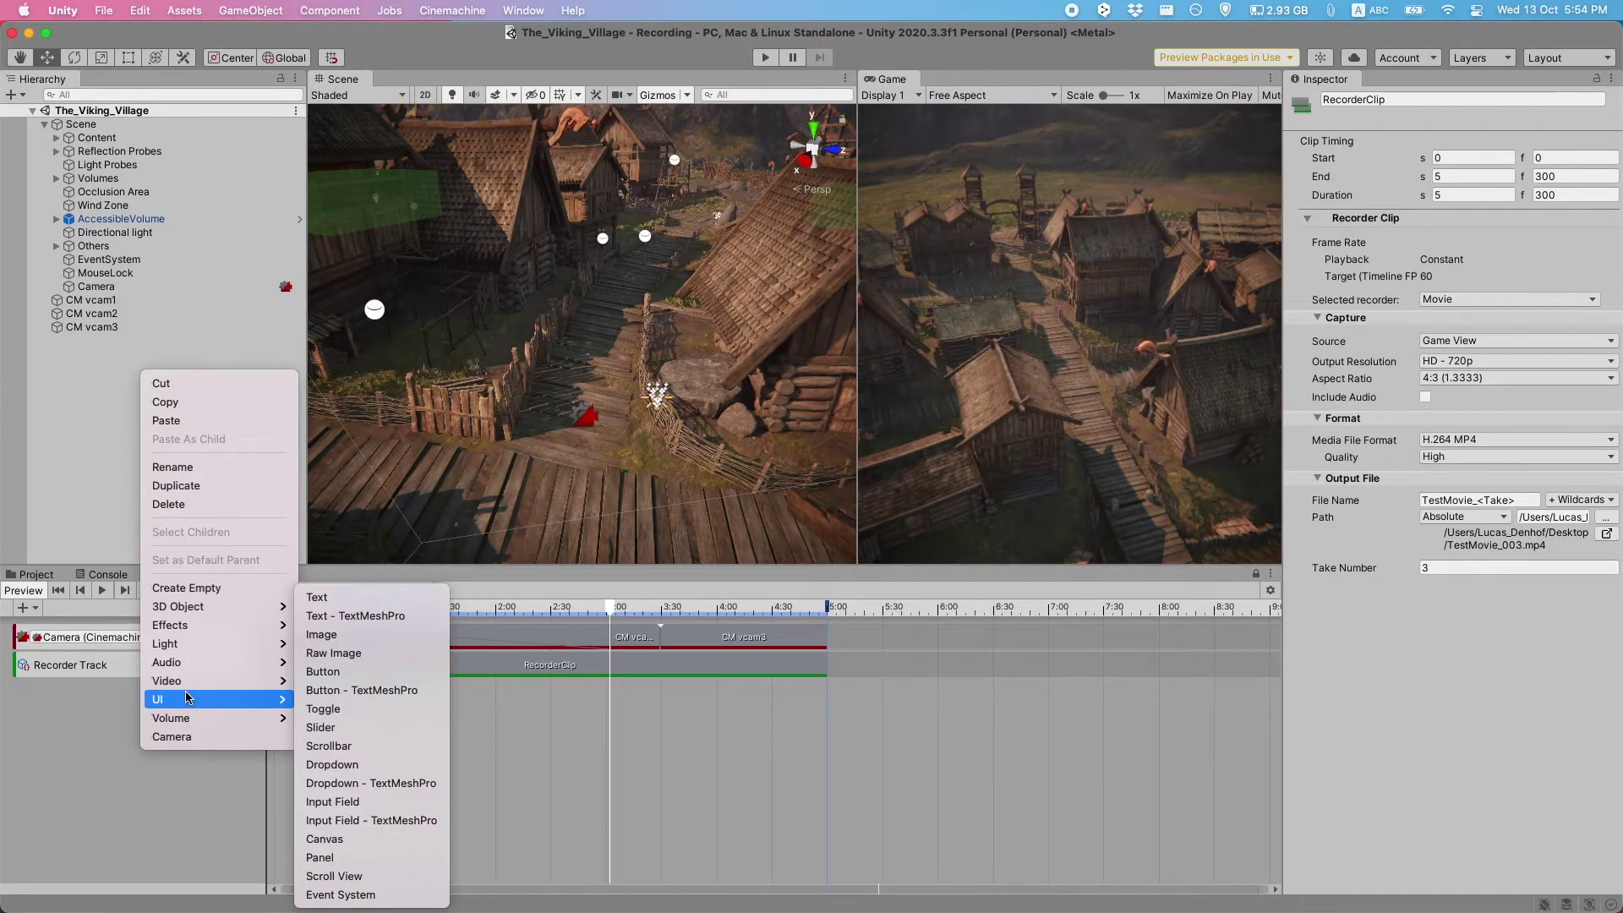
click(765, 646)
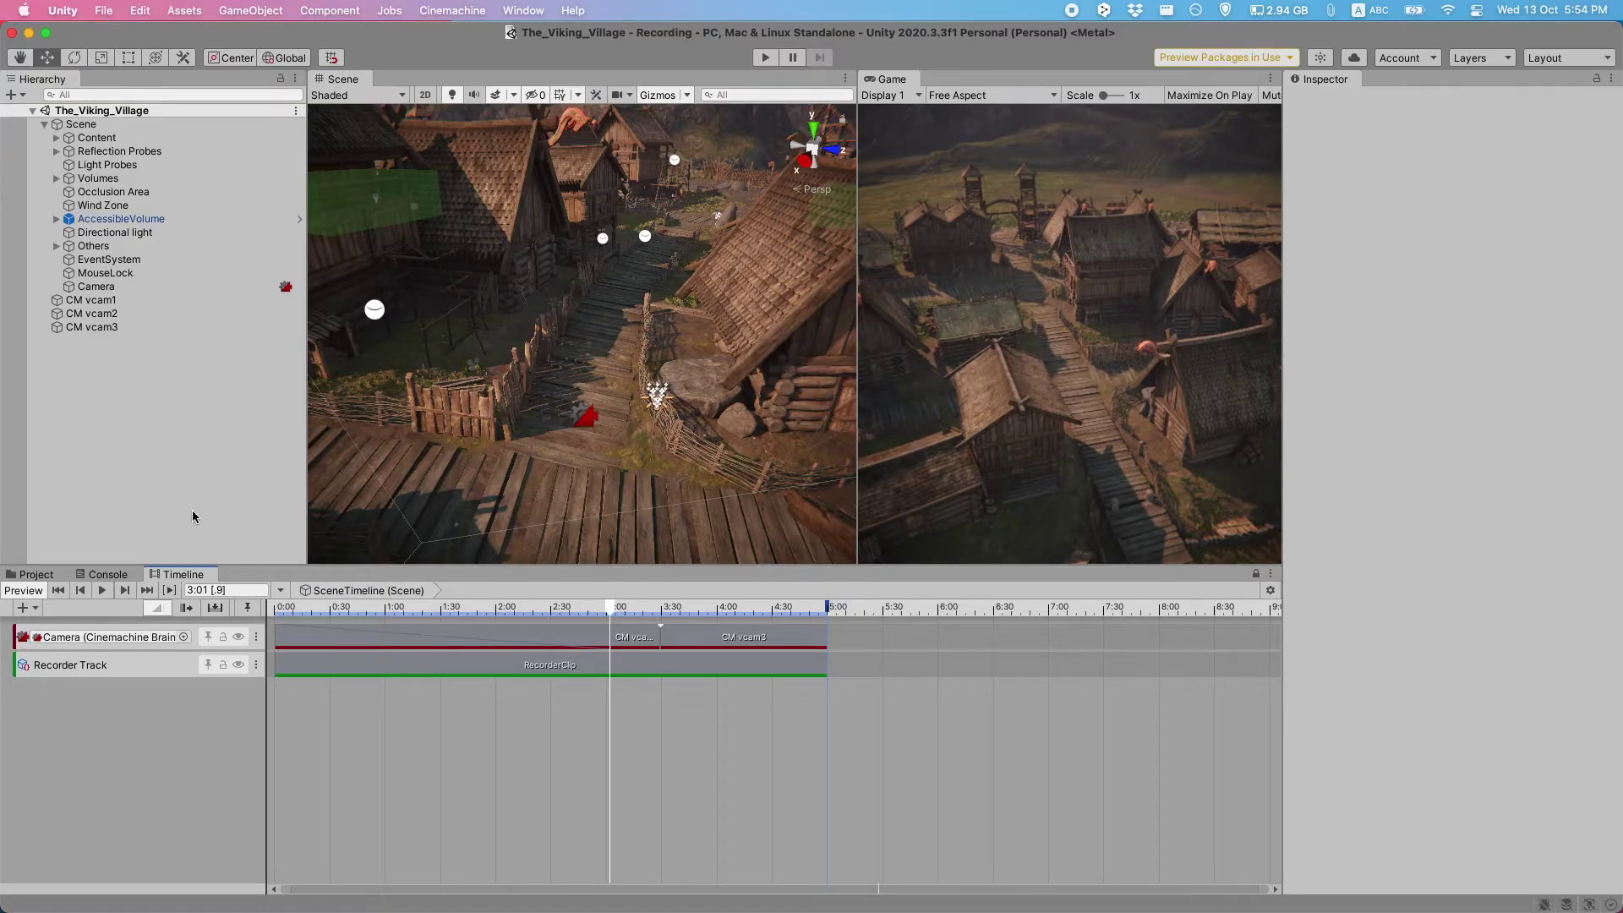
right_click(129, 387)
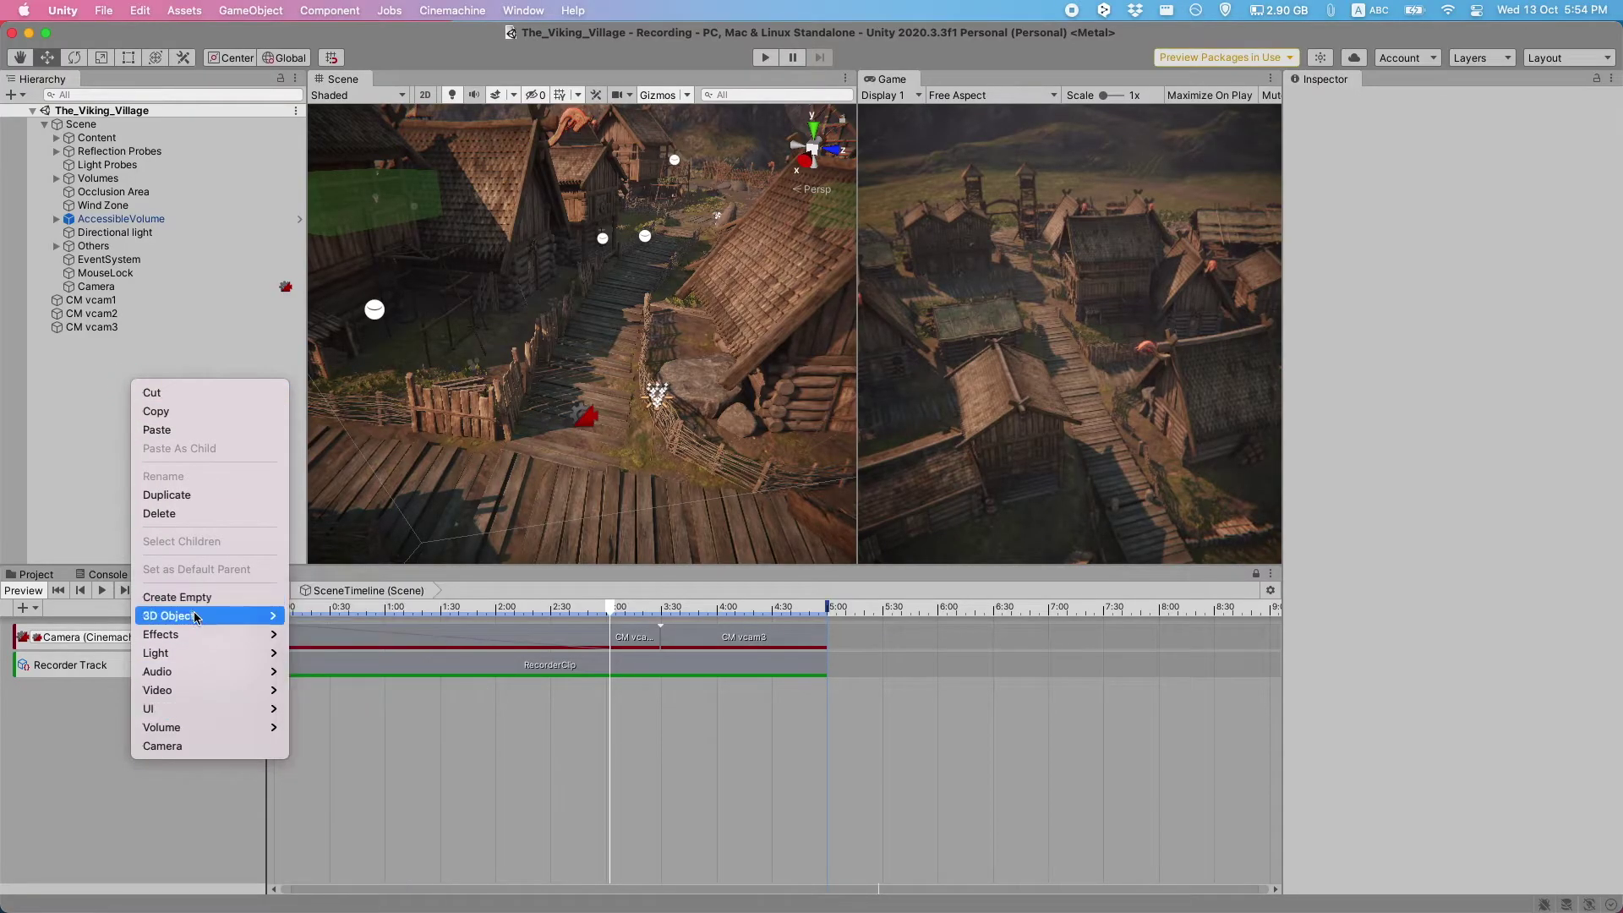
mouse_move(203, 616)
click(316, 634)
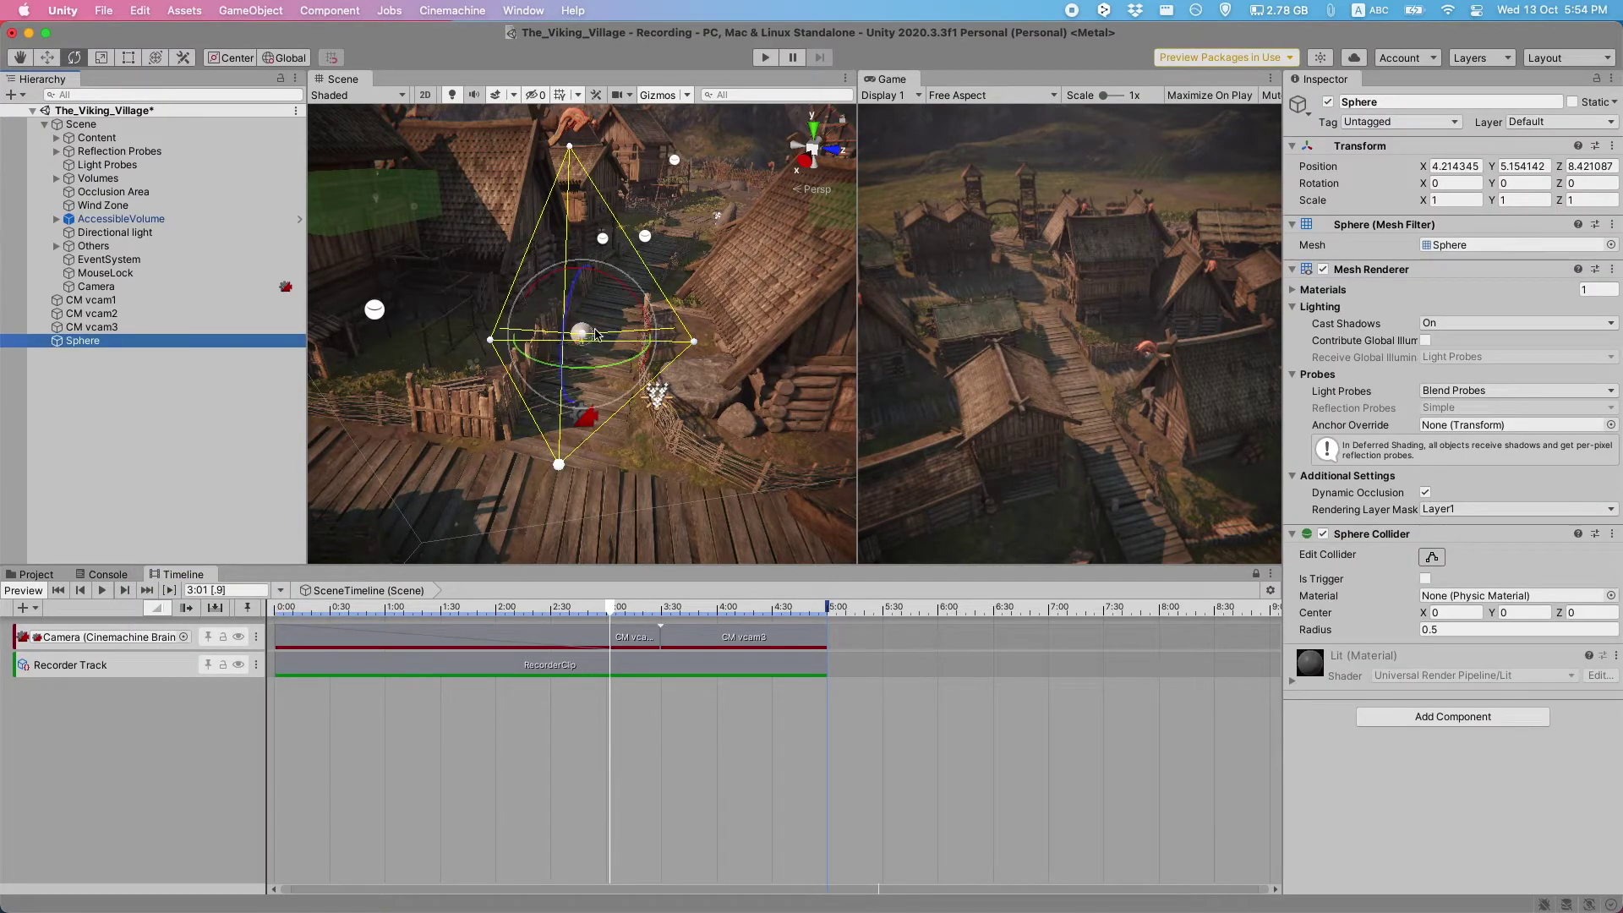
key(r)
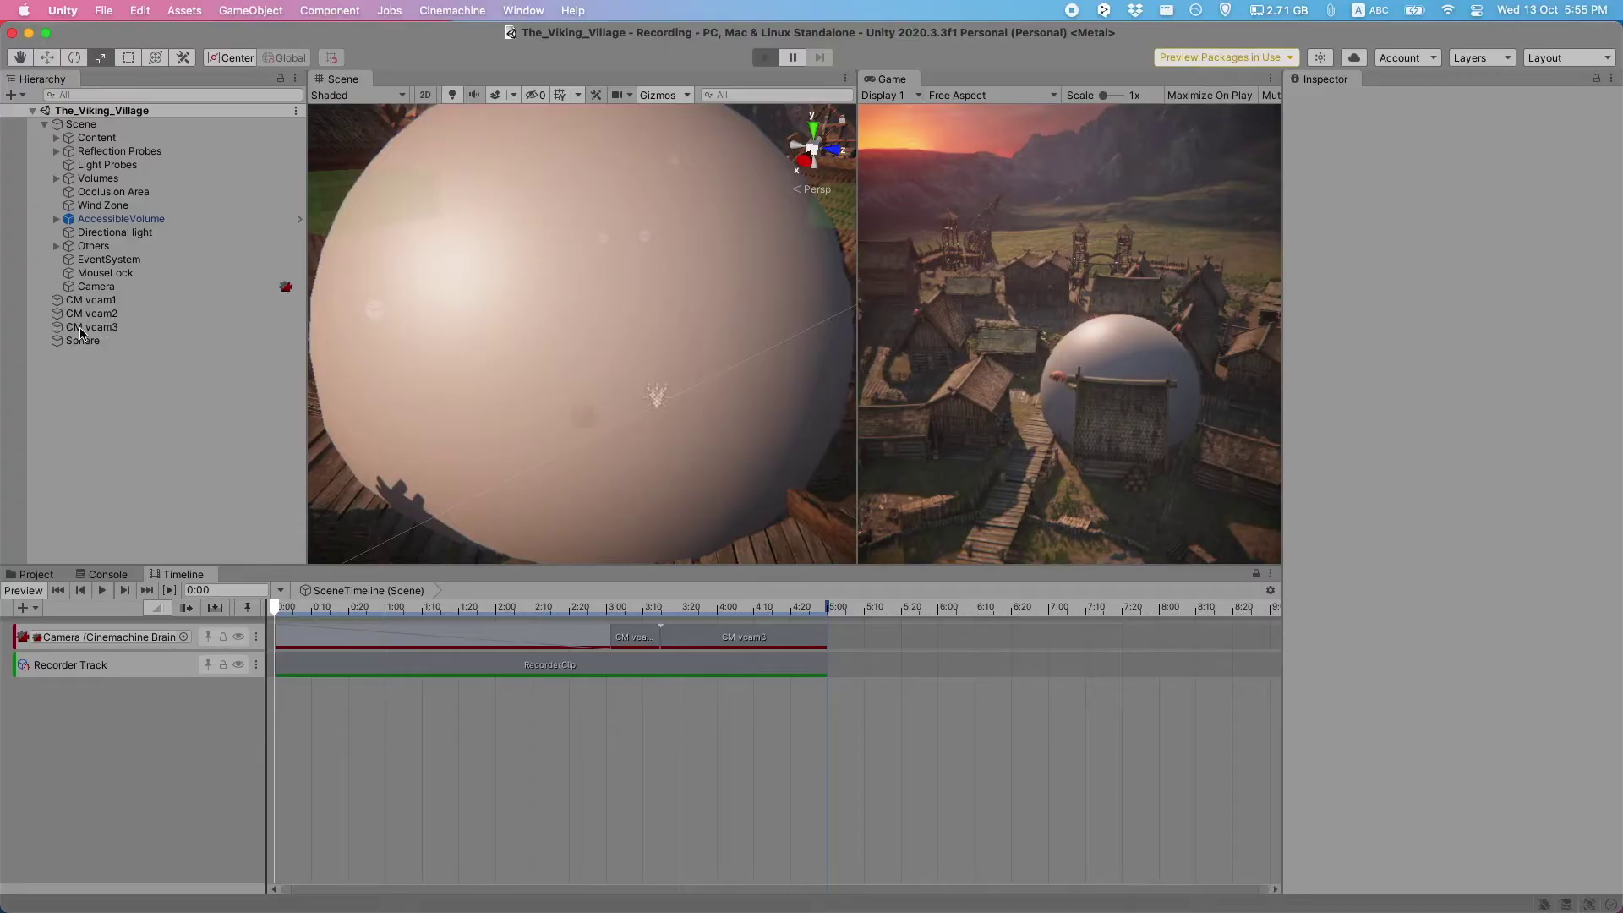
click(81, 338)
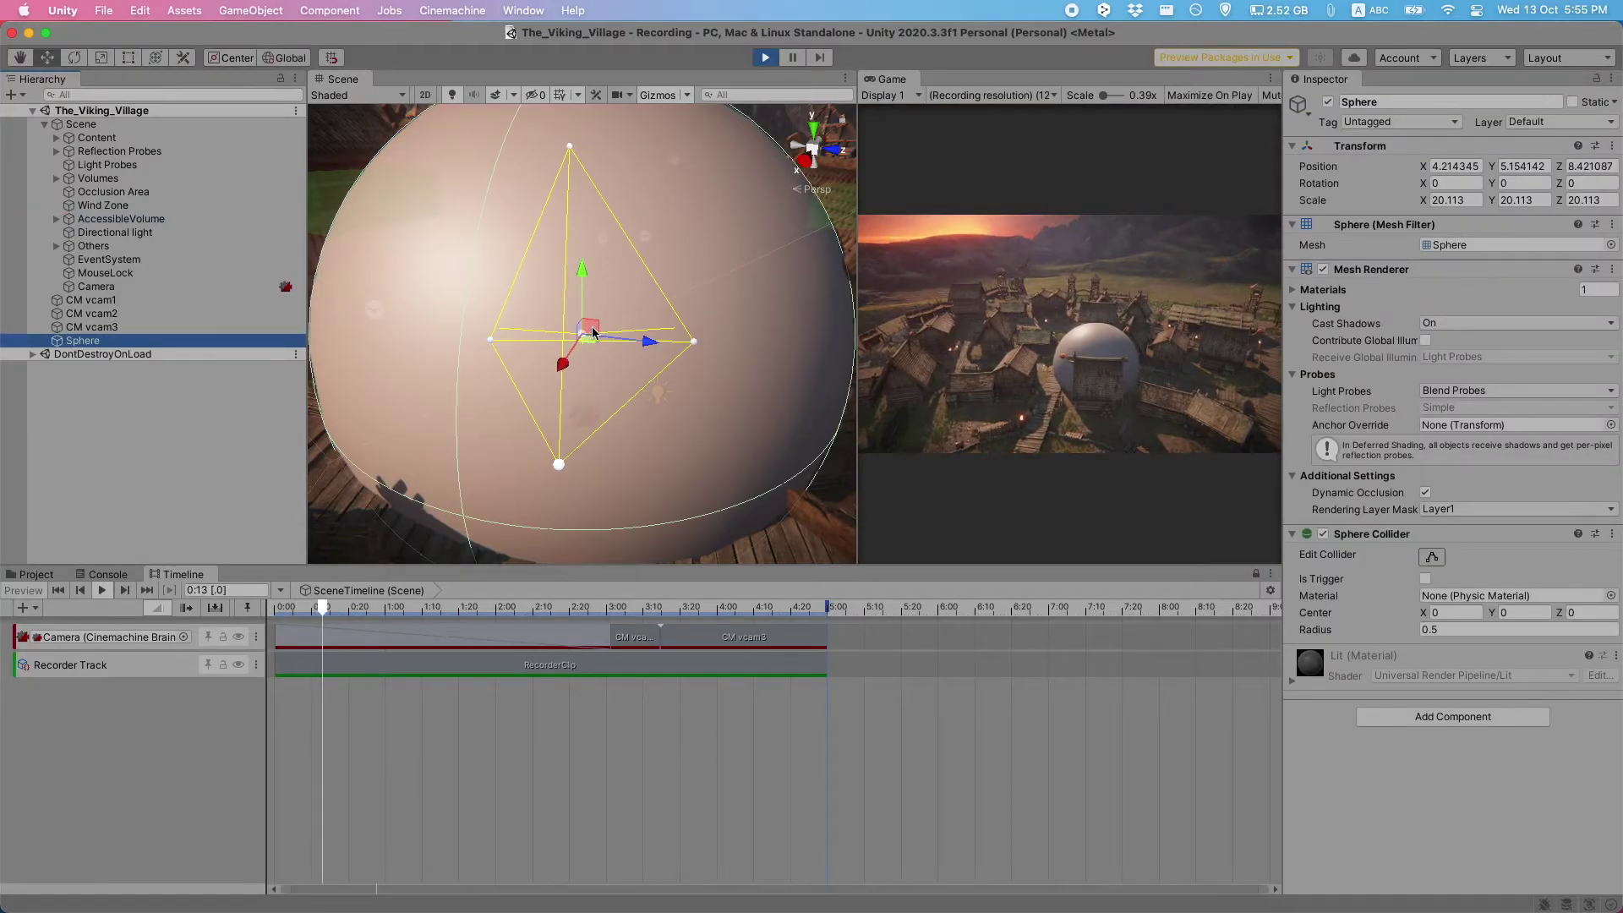
mouse_move(572, 282)
mouse_down()
mouse_move(535, 261)
mouse_move(540, 297)
mouse_move(591, 307)
mouse_move(618, 281)
mouse_move(609, 149)
mouse_move(483, 94)
mouse_move(428, 203)
mouse_move(489, 225)
mouse_move(566, 203)
mouse_move(456, 326)
mouse_move(681, 211)
mouse_move(623, 177)
mouse_move(586, 233)
mouse_move(431, 290)
mouse_move(471, 289)
mouse_move(497, 347)
mouse_move(609, 288)
mouse_up()
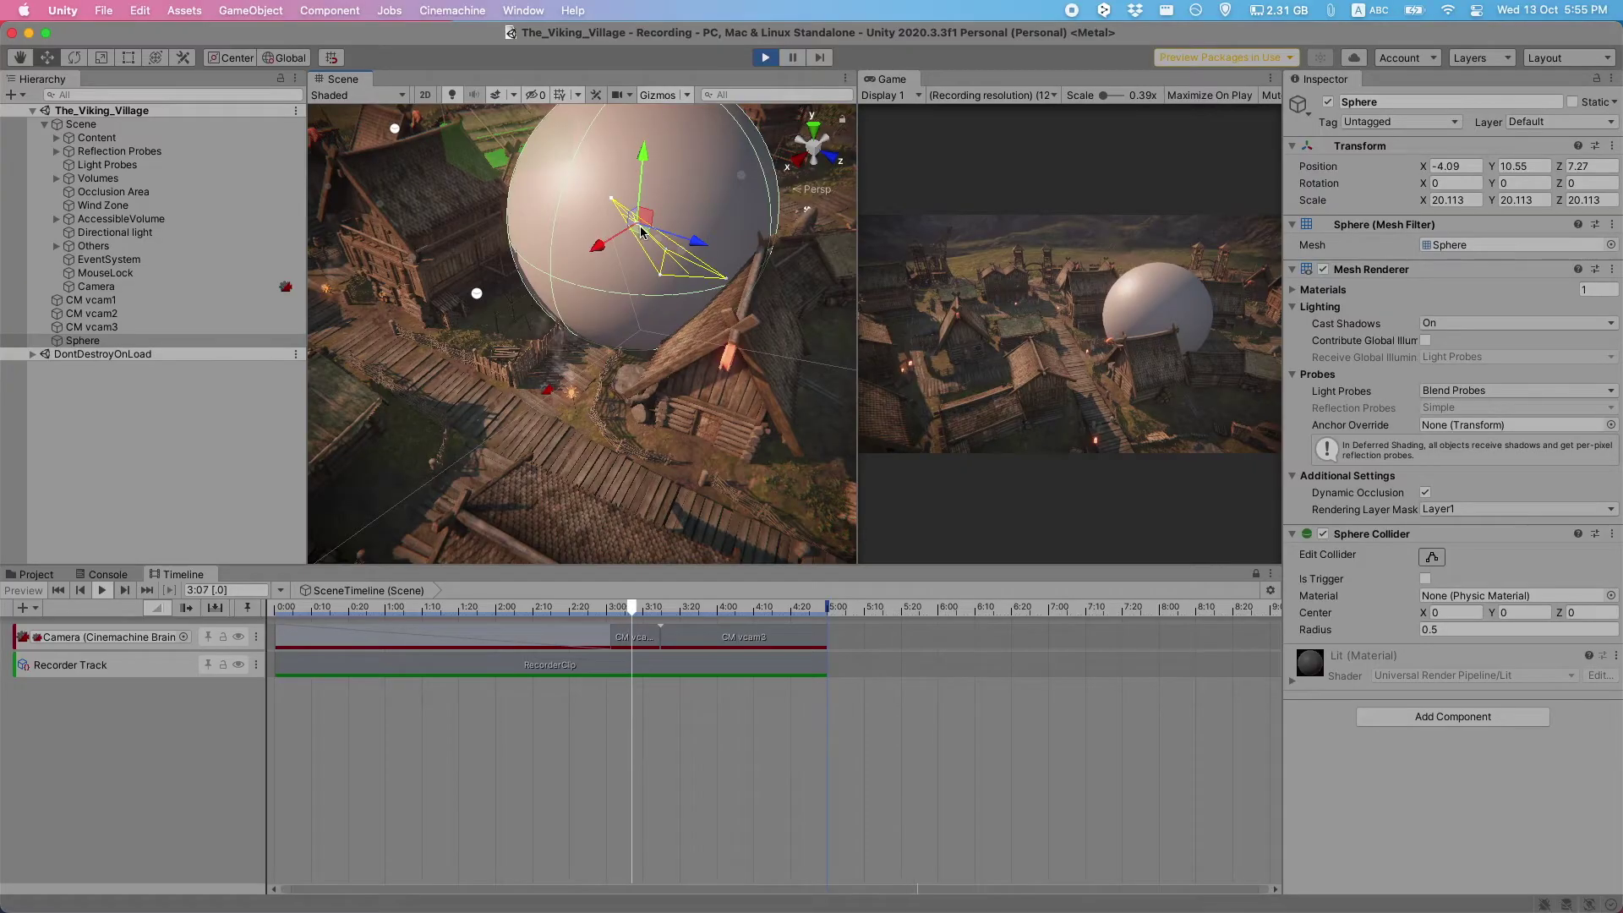
mouse_move(533, 435)
mouse_down()
mouse_move(605, 264)
mouse_move(561, 290)
mouse_move(538, 244)
mouse_move(623, 145)
mouse_move(735, 218)
mouse_move(778, 177)
mouse_move(750, 175)
mouse_move(747, 191)
mouse_up()
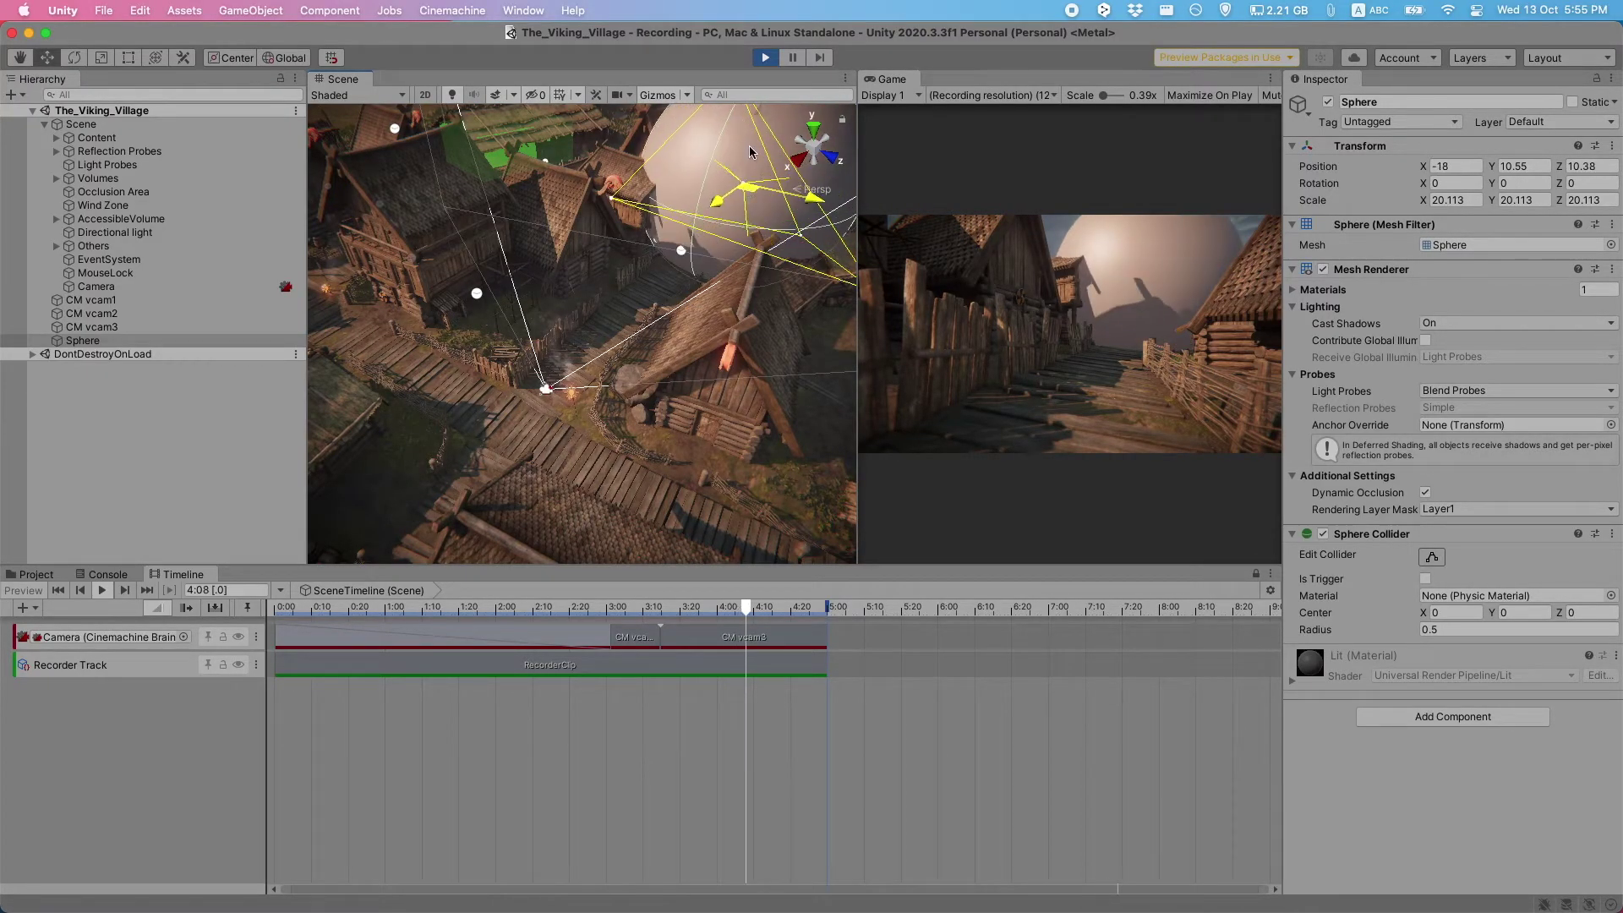
drag(748, 155, 743, 232)
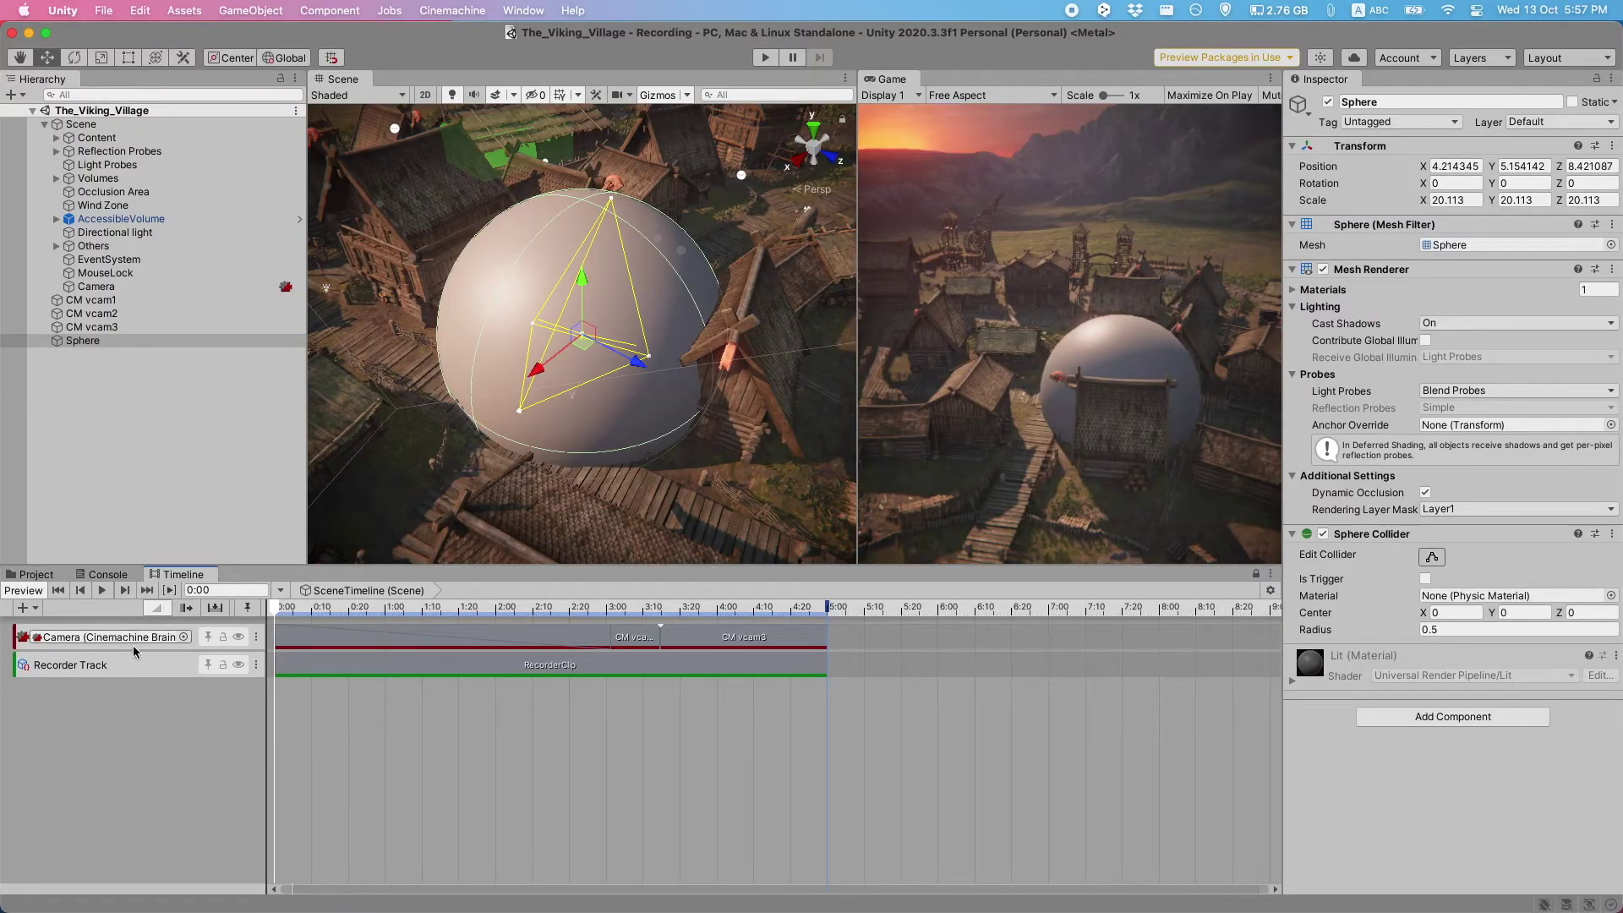
Step: Mute the Camera (Cinemachine Brain) track and run the village in Play mode with Cmd+P
click(239, 638)
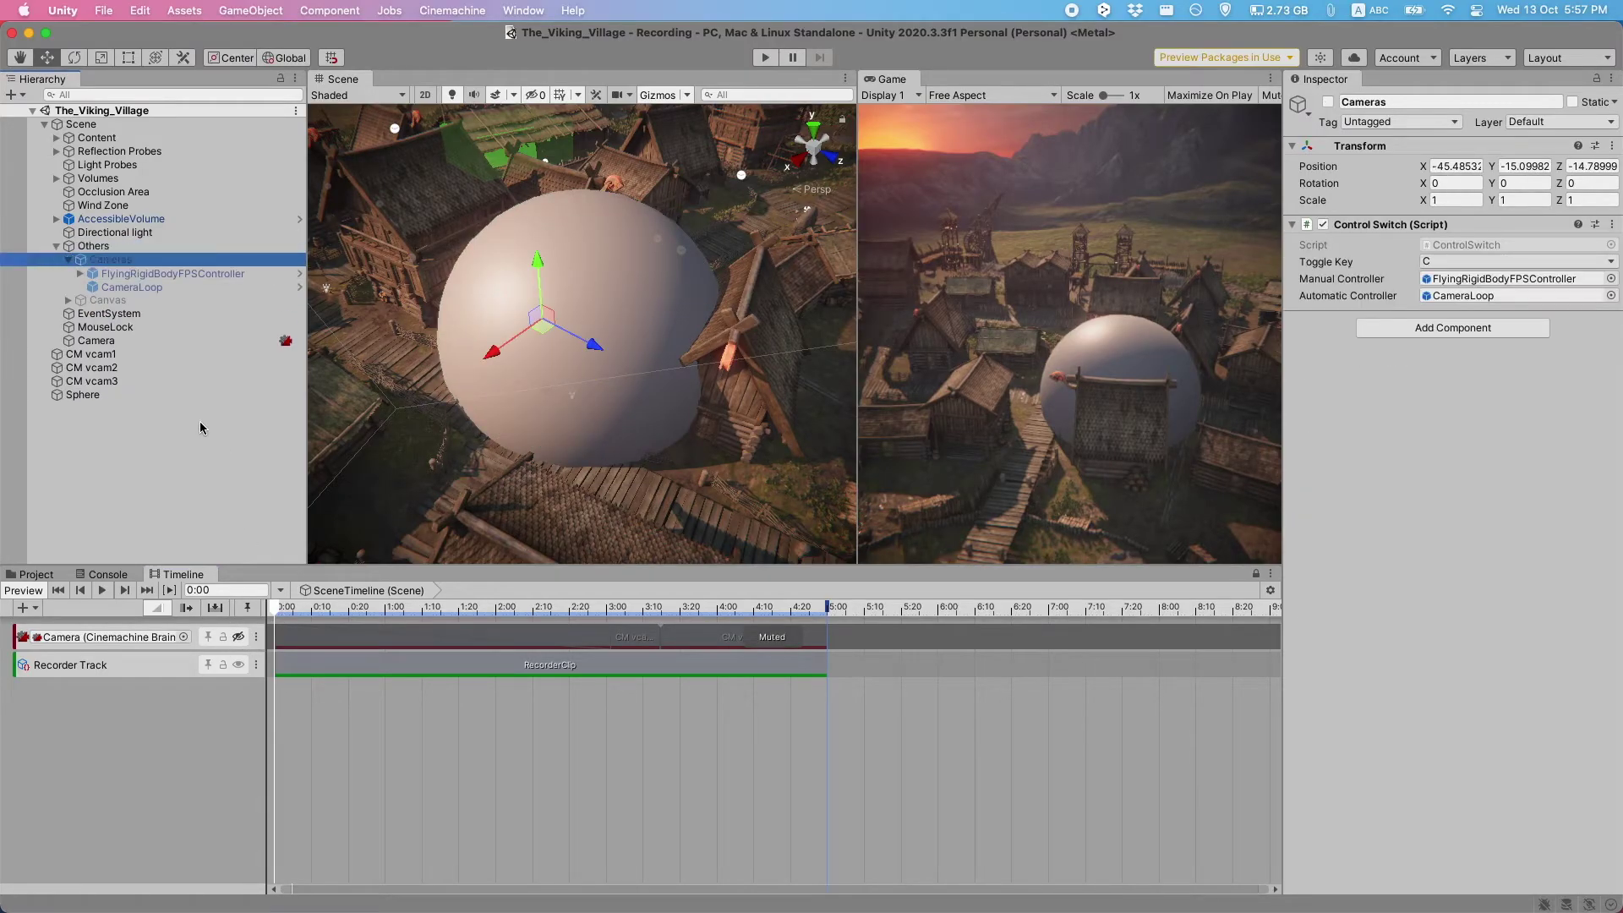
key(super+p)
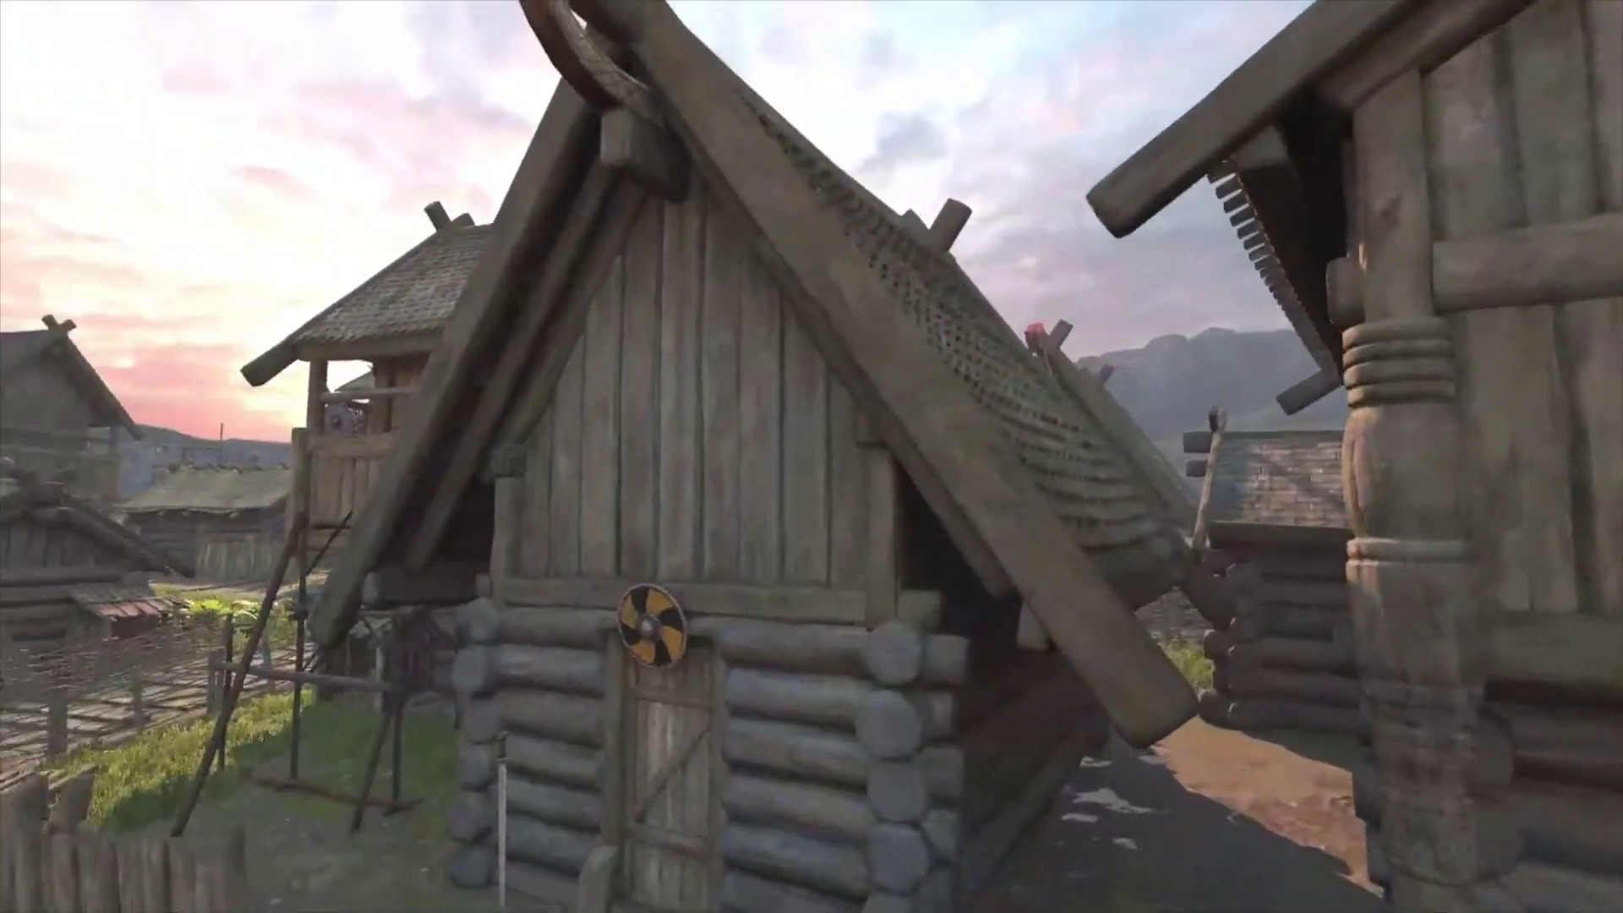
Step: Exit full screen and rewind TestMovie_005.mp4 to 00:00 to replay it
key(Escape)
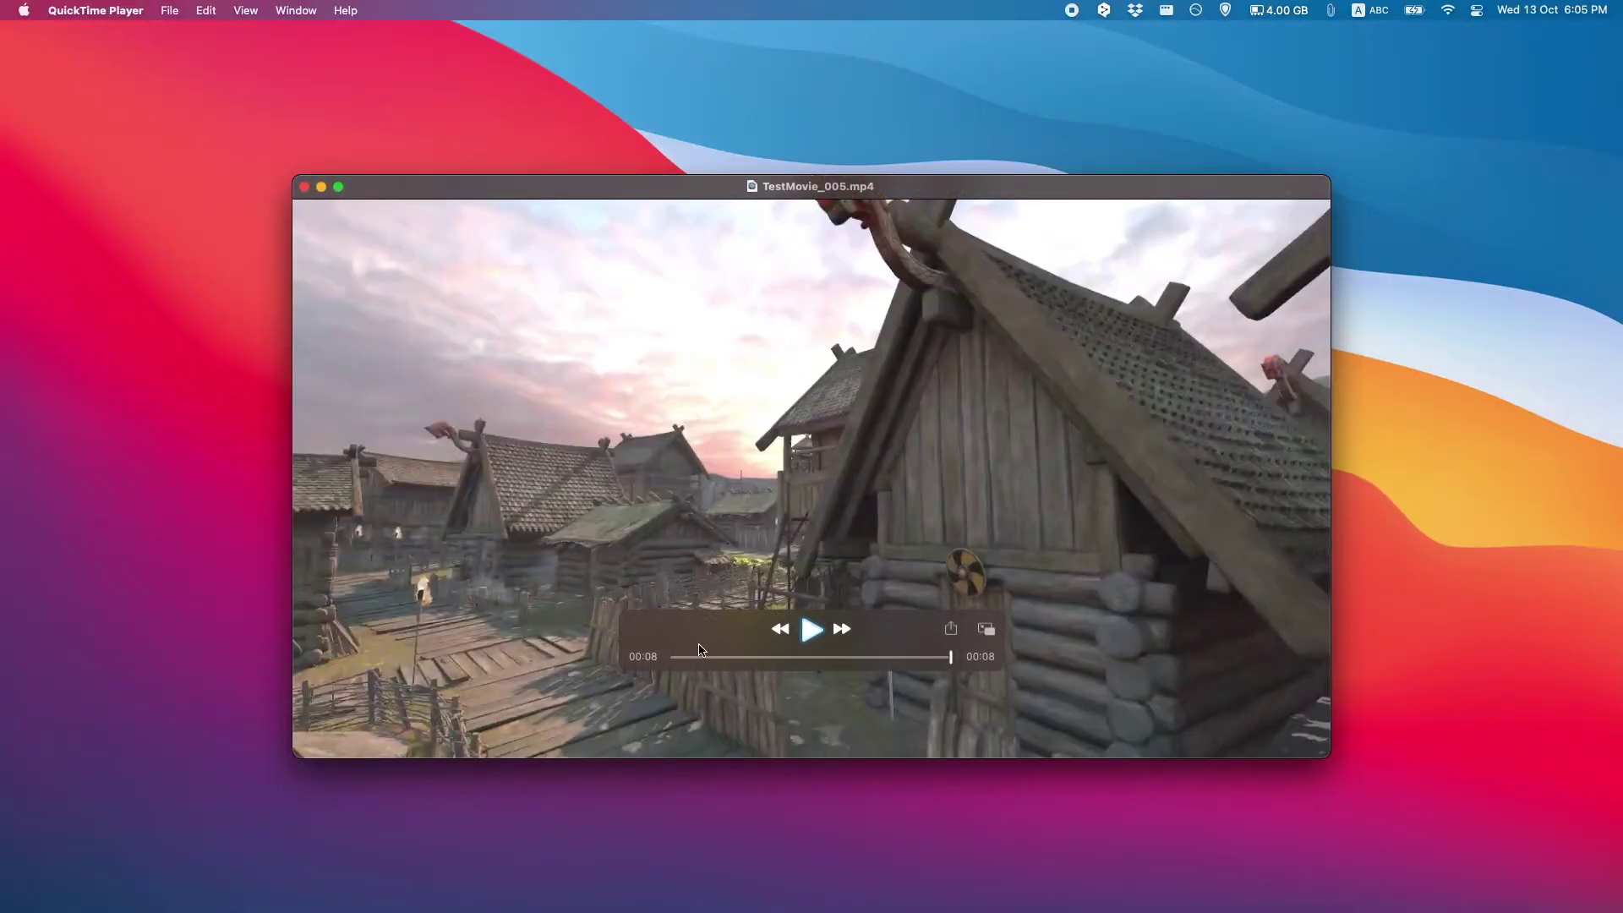
click(672, 657)
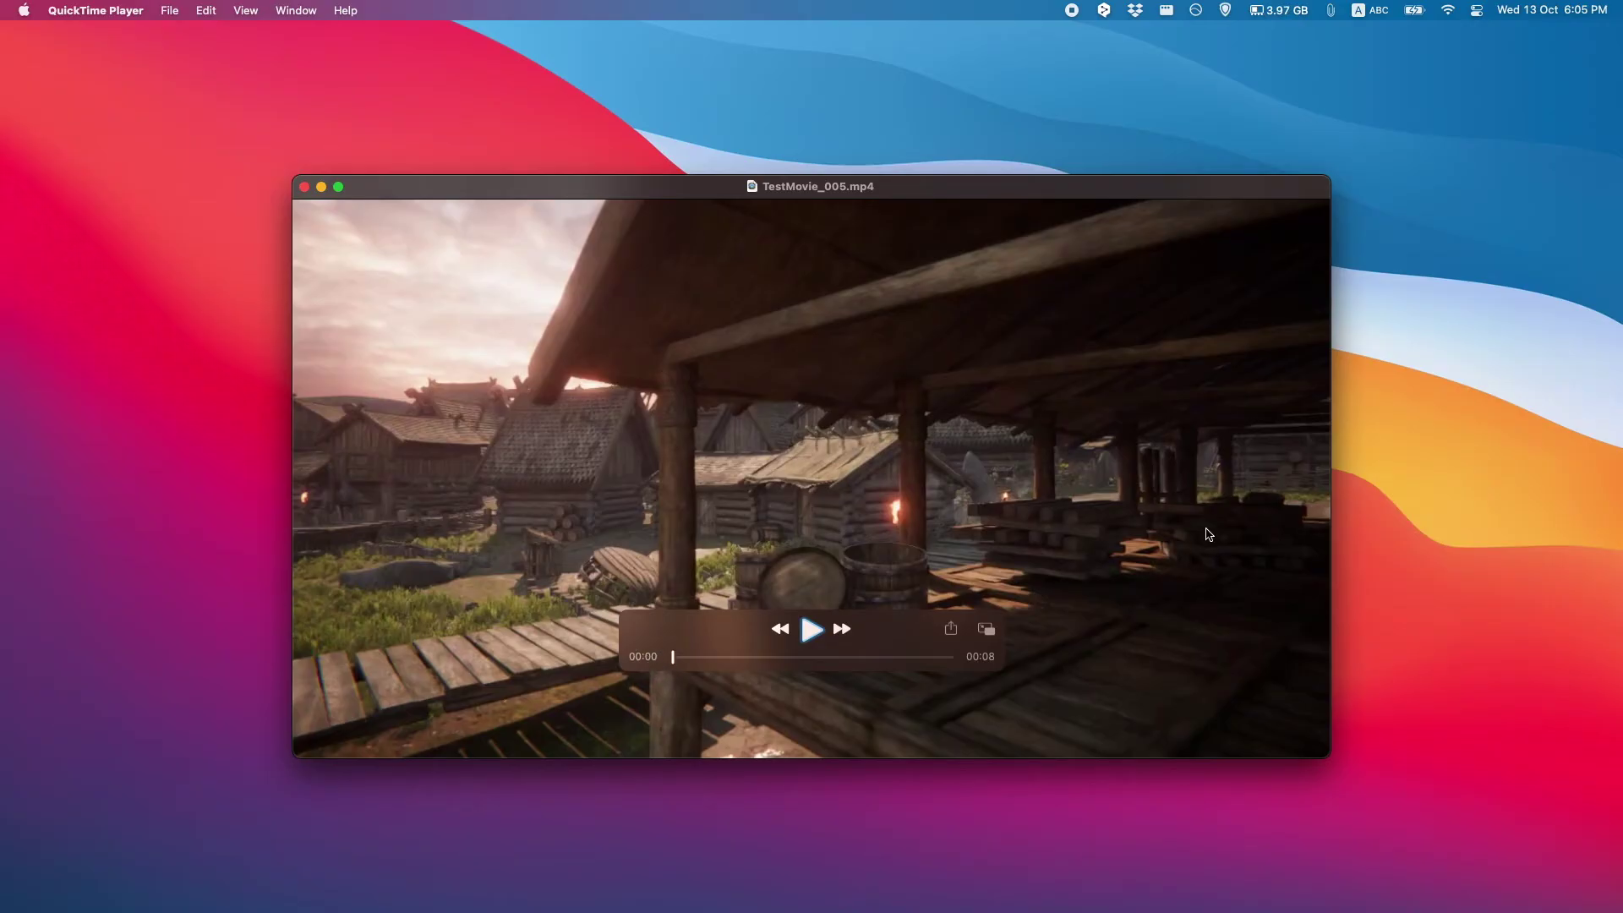